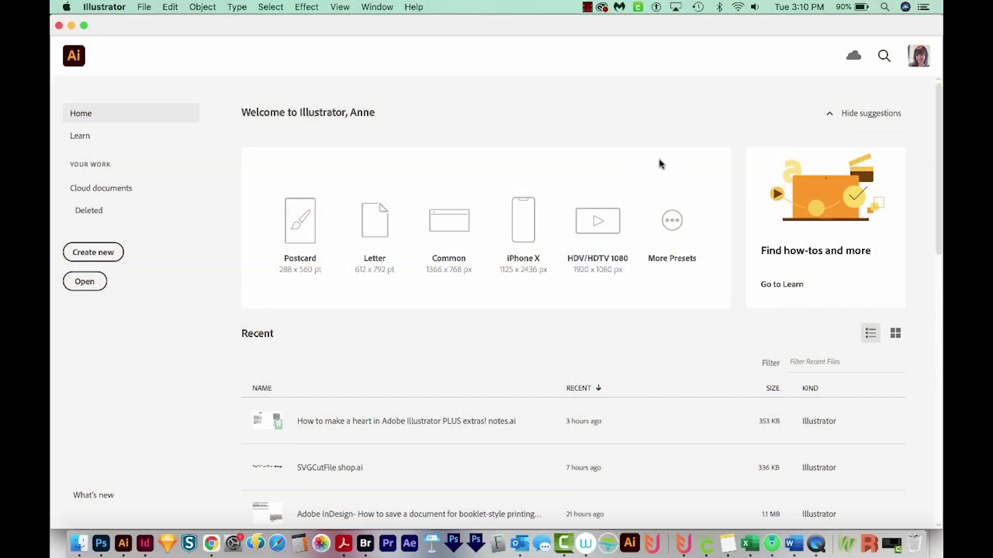
Create a new blank Letter-size print document (612 x 792 pt).
{"action": "left_click", "coordinate": [95, 253]}
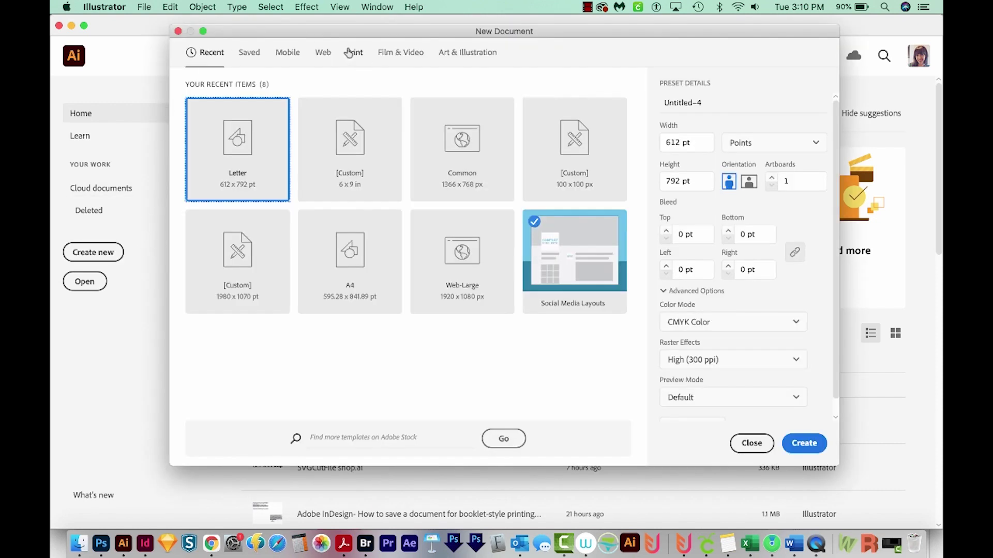
{"action": "left_click", "coordinate": [352, 53]}
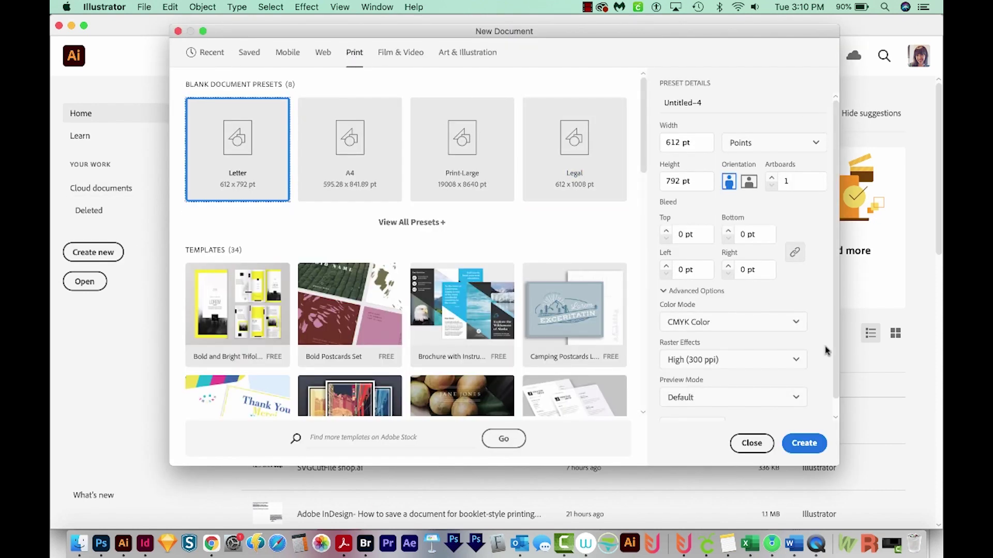
{"action": "left_click", "coordinate": [805, 444]}
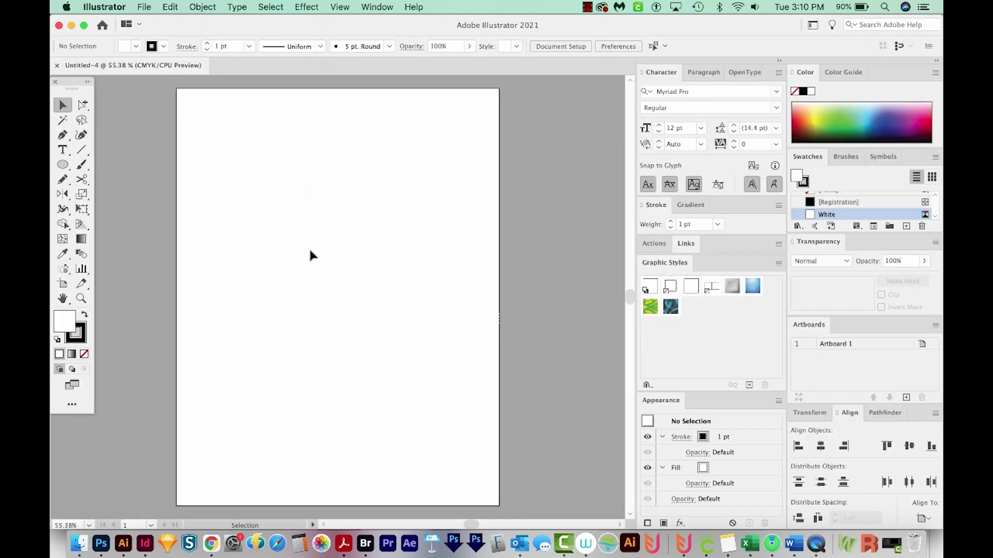
{"action": "left_click_drag", "start_coordinate": [259, 207], "coordinate": [284, 214]}
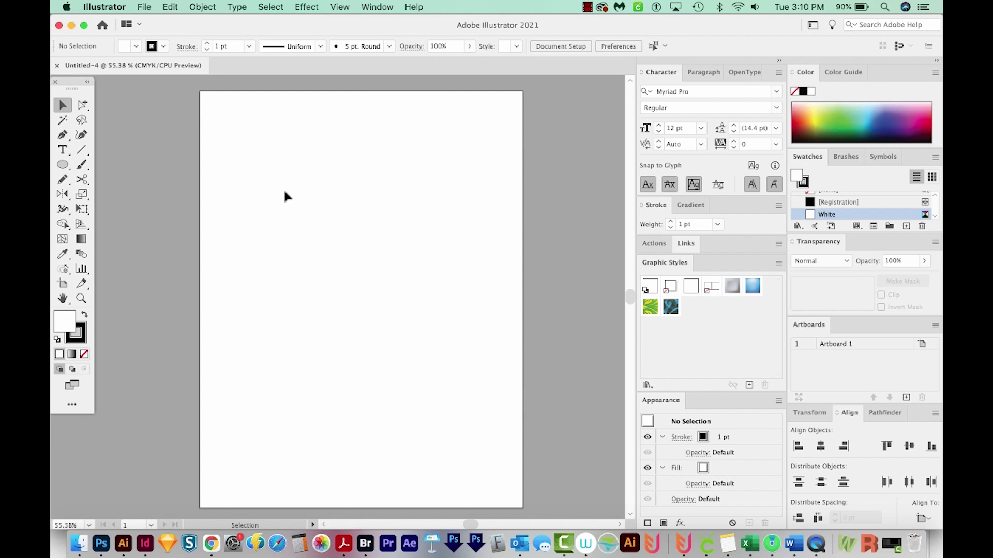
Review the Smart Guides preferences and confirm them.
{"action": "key", "text": "super+k"}
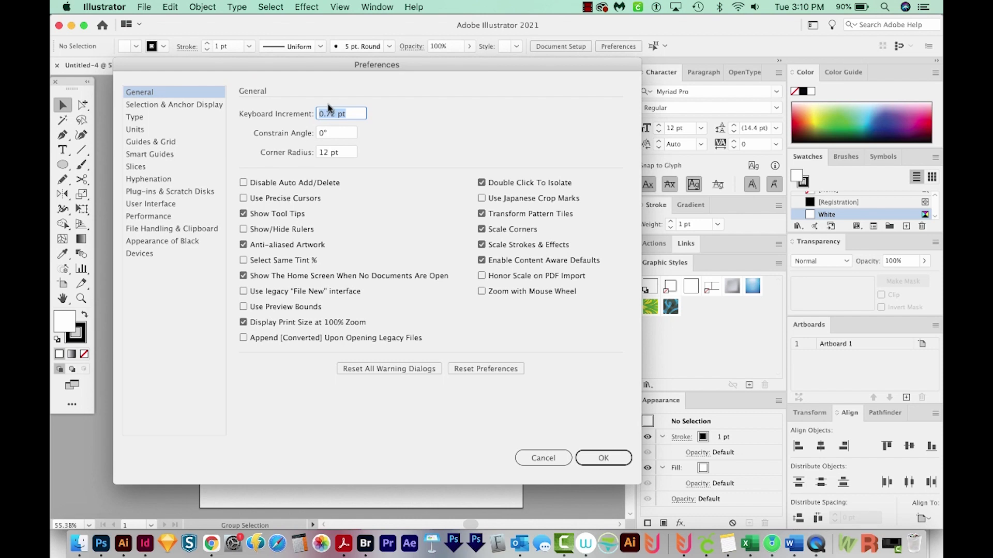
{"action": "left_click", "coordinate": [162, 155]}
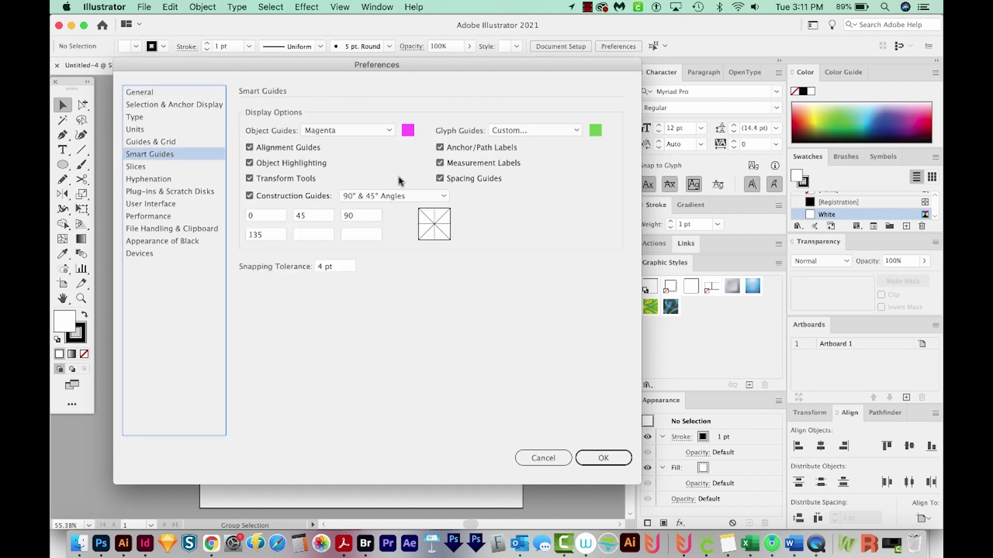
{"action": "left_click", "coordinate": [614, 455]}
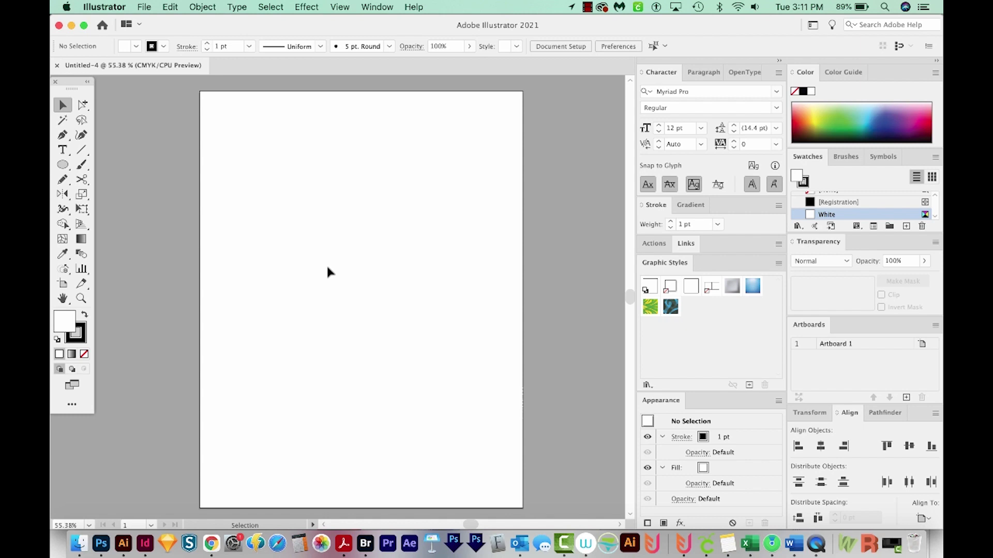
{"action": "key", "text": "m"}
Draw a tall rectangle and add a copy rotated 270° to form a plus-shaped cross.
{"action": "left_click_drag", "start_coordinate": [310, 159], "coordinate": [361, 279]}
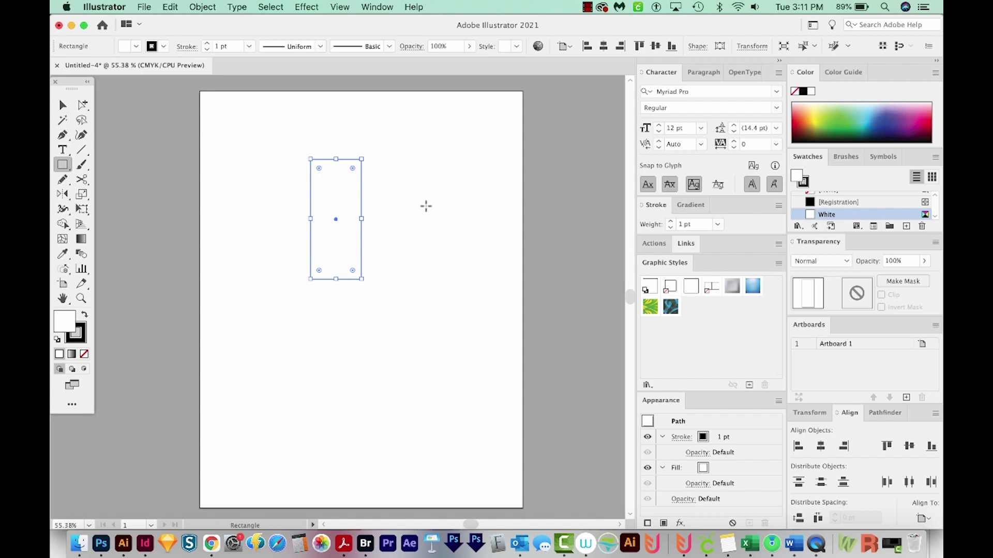
{"action": "key", "text": "v"}
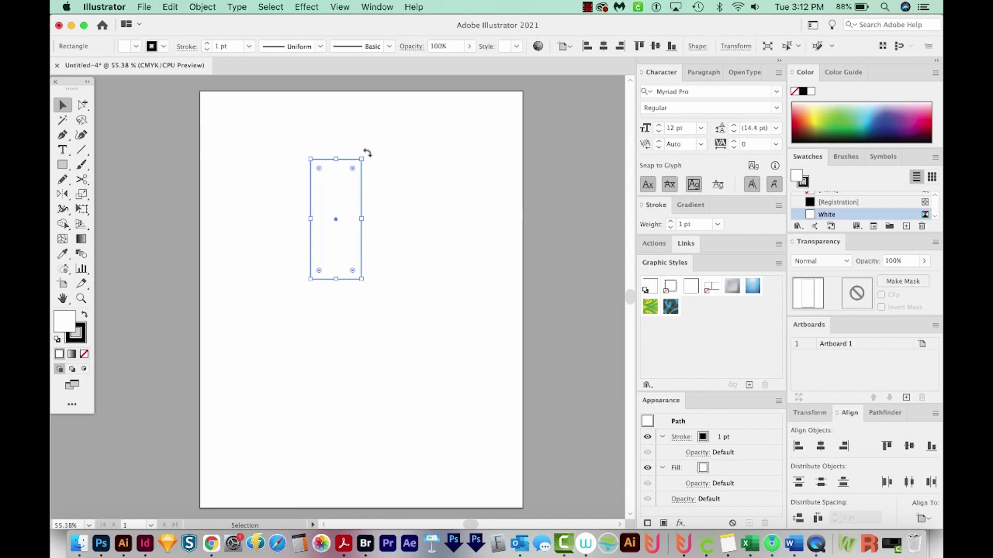
{"action": "mouse_move", "coordinate": [368, 153]}
{"action": "left_mouse_down"}
{"action": "mouse_move", "coordinate": [390, 182]}
{"action": "mouse_move", "coordinate": [397, 234]}
{"action": "left_mouse_up"}
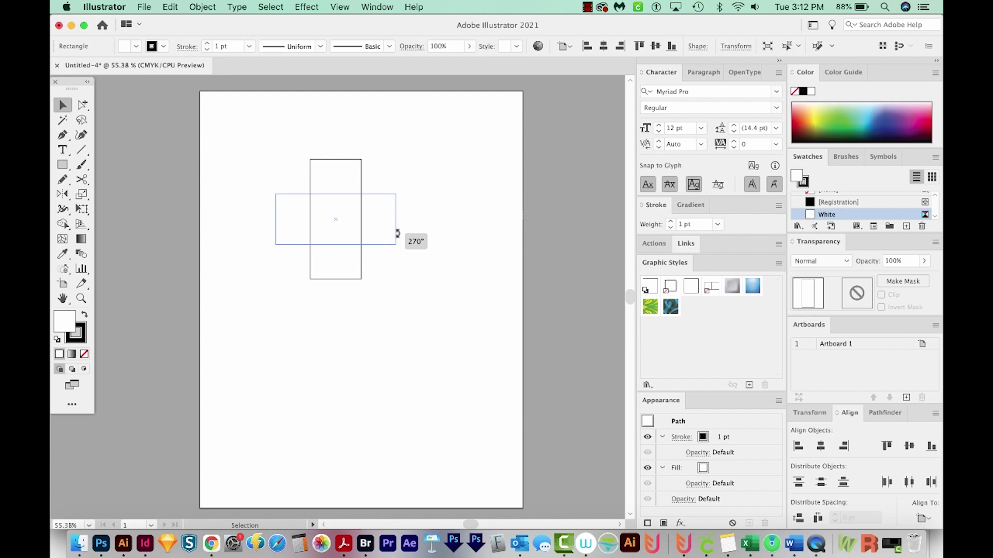
{"action": "left_click_drag", "start_coordinate": [397, 233], "coordinate": [397, 234]}
{"action": "left_click", "coordinate": [348, 129]}
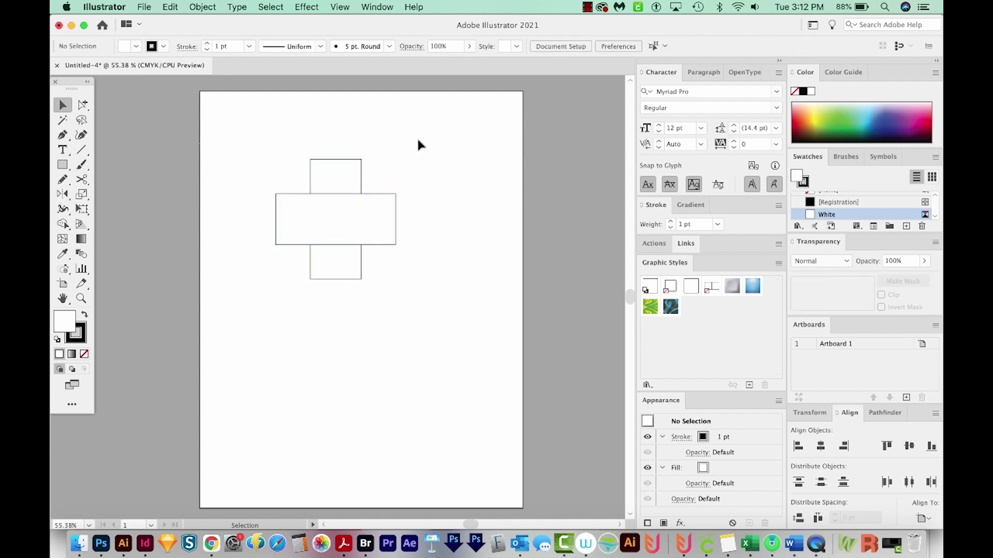
Round all corners of both cross rectangles to about 48 pt using live corners.
{"action": "left_click_drag", "start_coordinate": [420, 135], "coordinate": [233, 306]}
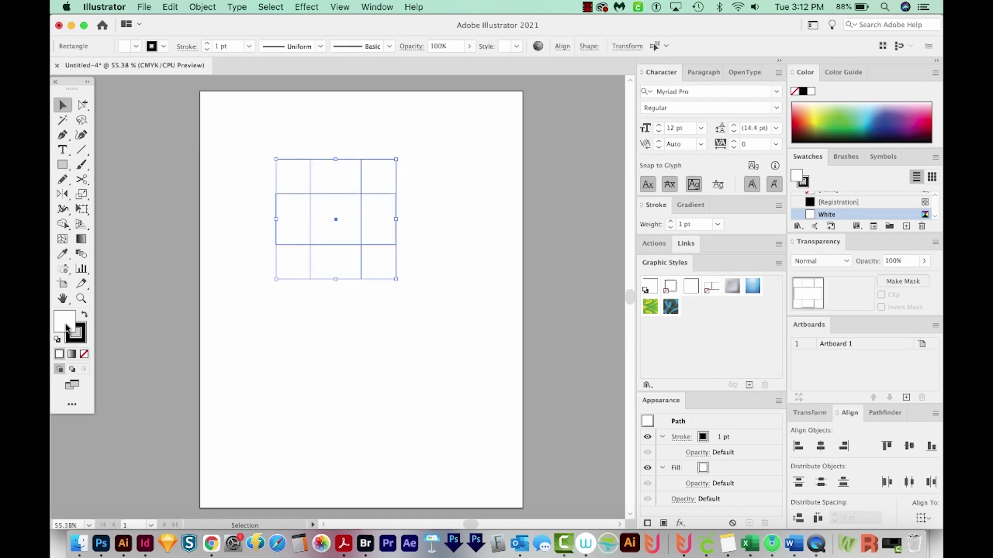
{"action": "left_click", "coordinate": [86, 108]}
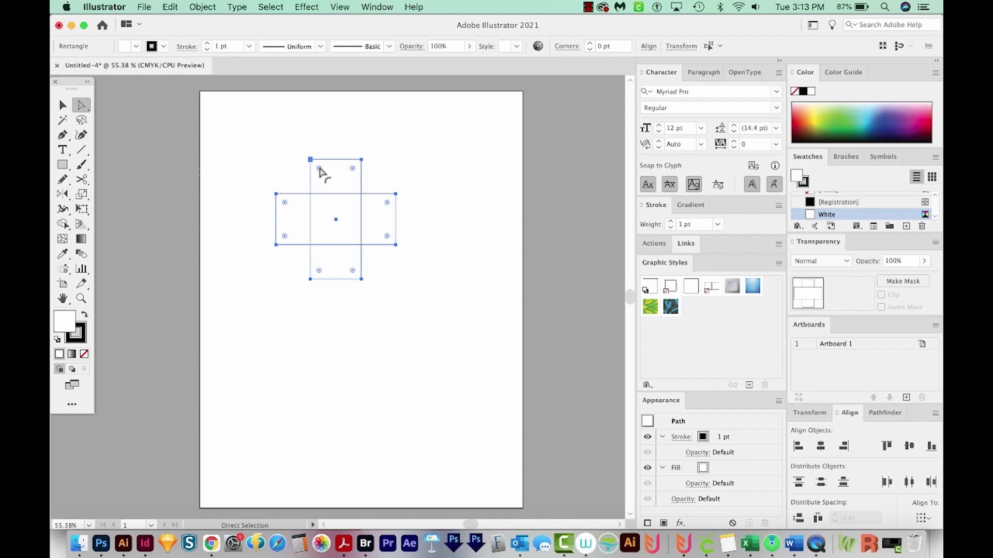
{"action": "left_click_drag", "start_coordinate": [319, 168], "coordinate": [343, 204]}
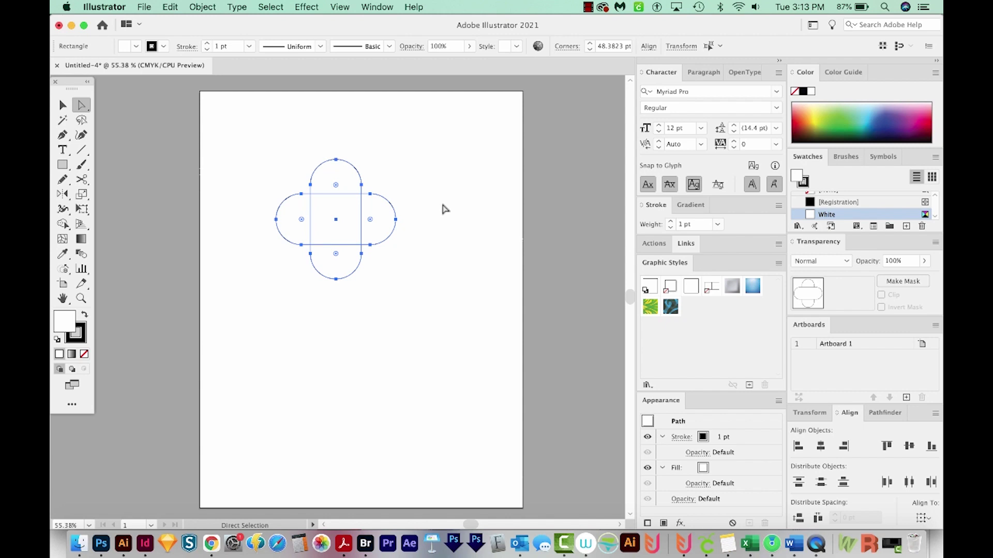
Apply a 10 pt Round Corners effect to the cross.
{"action": "left_click", "coordinate": [306, 7]}
{"action": "mouse_move", "coordinate": [323, 166]}
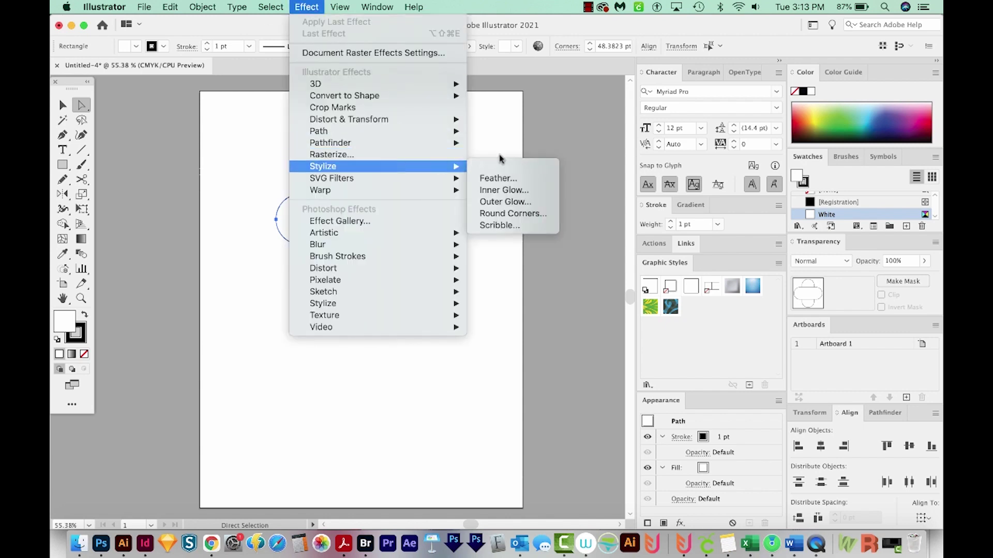
{"action": "left_click", "coordinate": [530, 213]}
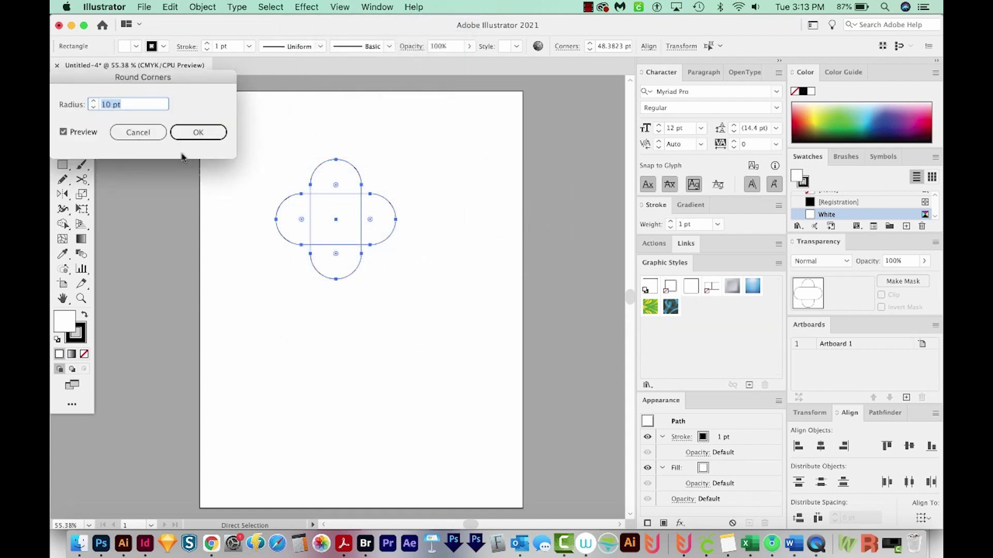
{"action": "left_click", "coordinate": [187, 130]}
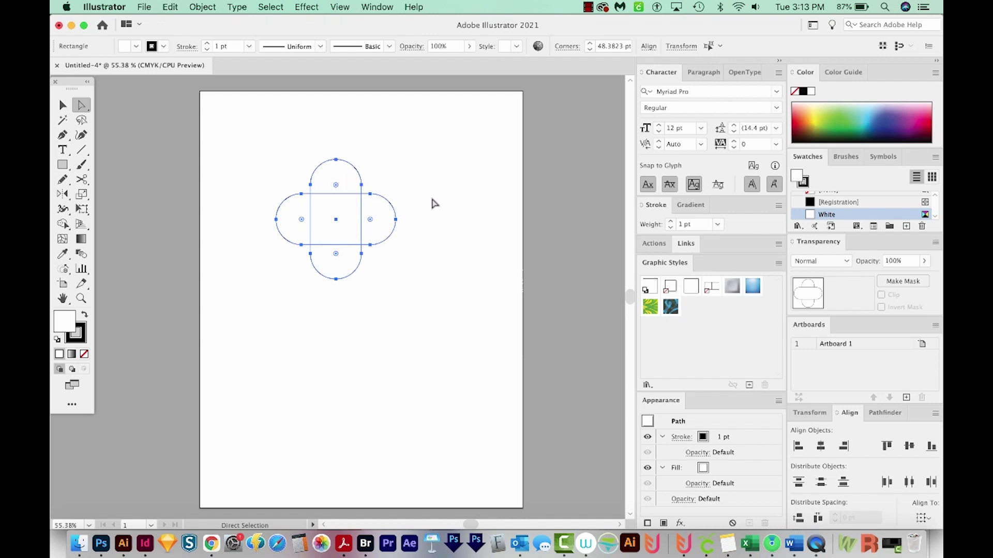
{"action": "key", "text": "v"}
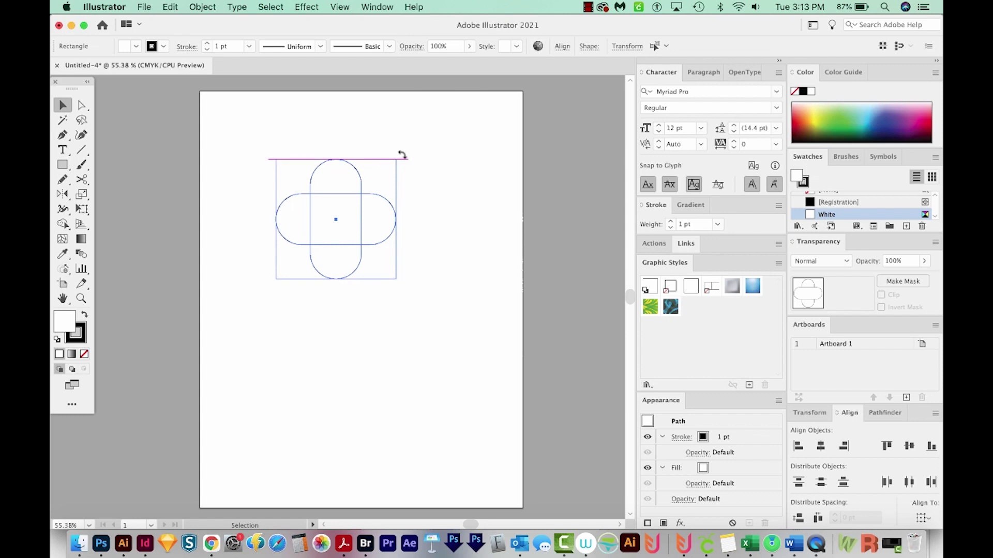
Rotate the rounded cross 45°, delete its lower lobes, and merge the rest into a heart with Shape Builder.
{"action": "left_click_drag", "start_coordinate": [400, 152], "coordinate": [354, 126]}
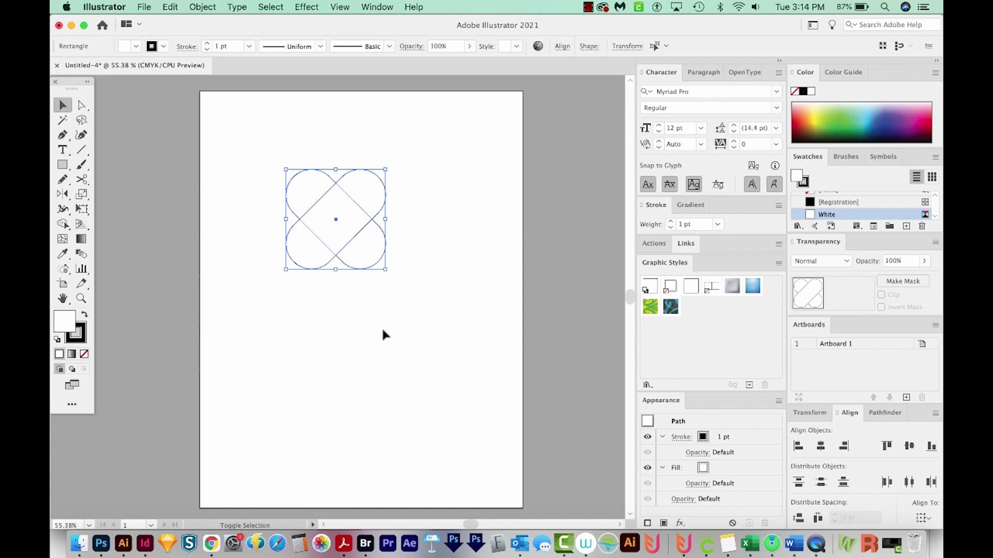
{"action": "key", "text": "shift+m"}
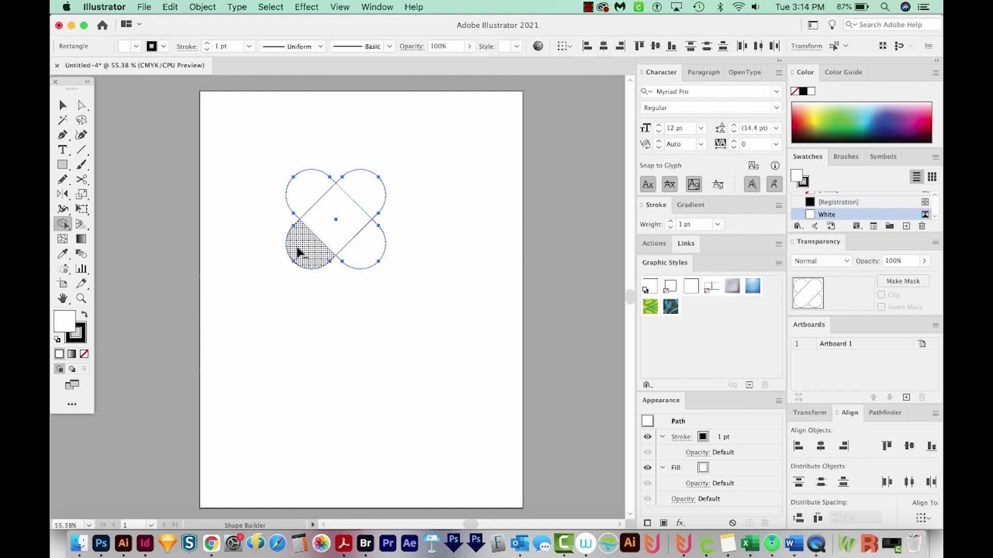
{"action": "mouse_move", "coordinate": [303, 250]}
{"action": "left_mouse_down"}
{"action": "mouse_move", "coordinate": [355, 265]}
{"action": "mouse_move", "coordinate": [367, 253]}
{"action": "left_mouse_up"}
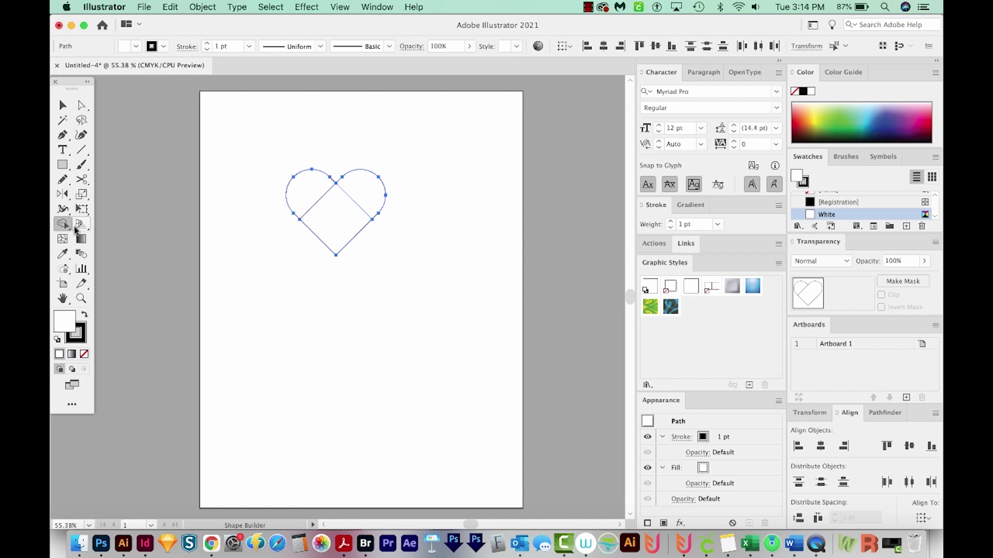
{"action": "left_click", "coordinate": [307, 196]}
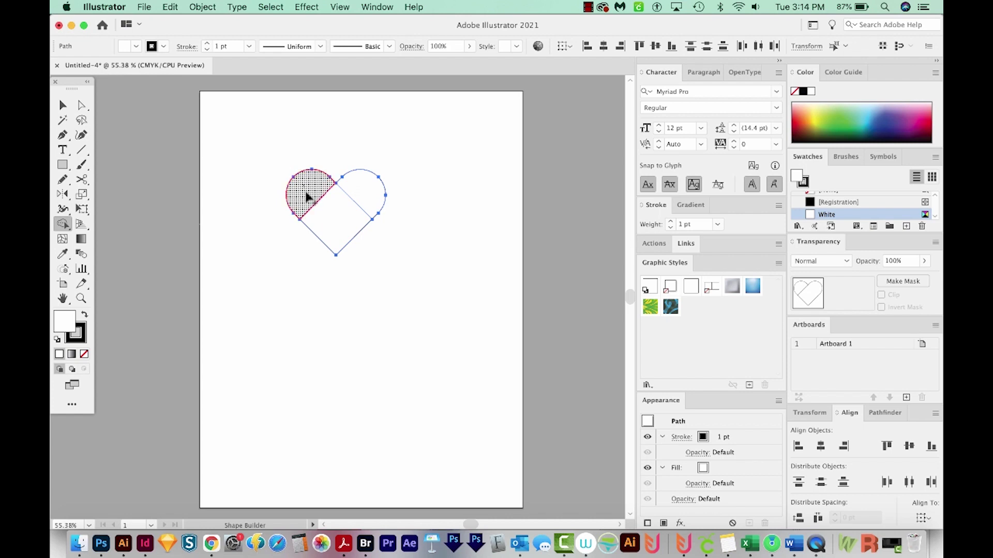
{"action": "left_click_drag", "start_coordinate": [308, 197], "coordinate": [366, 191]}
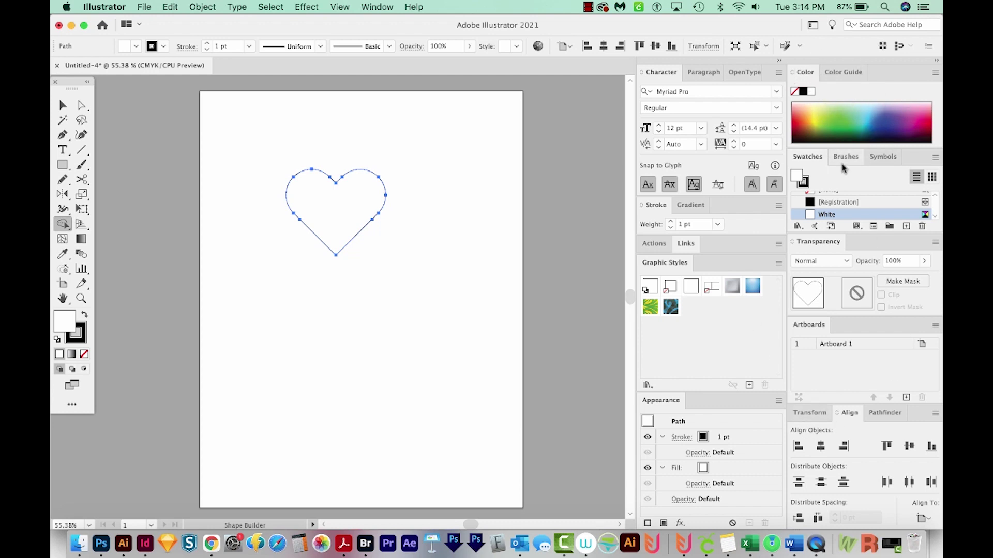
Show the Color panel and fill the heart with red.
{"action": "left_click", "coordinate": [378, 6]}
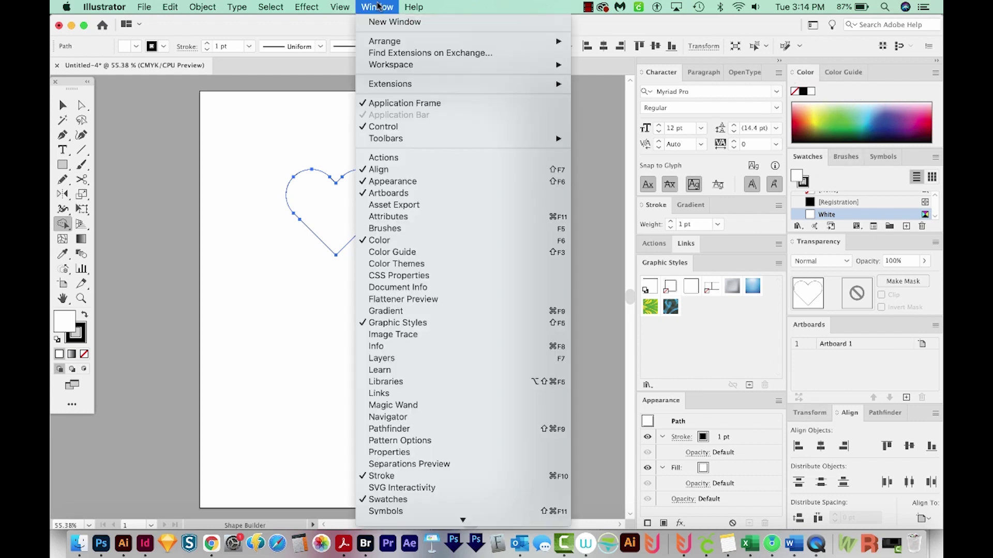
{"action": "left_click", "coordinate": [417, 241]}
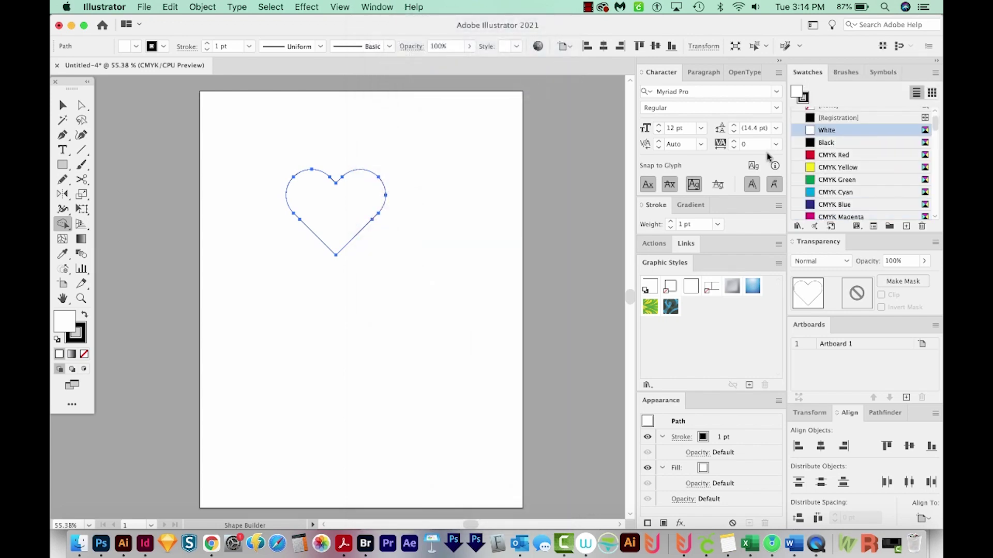
{"action": "left_click", "coordinate": [376, 7]}
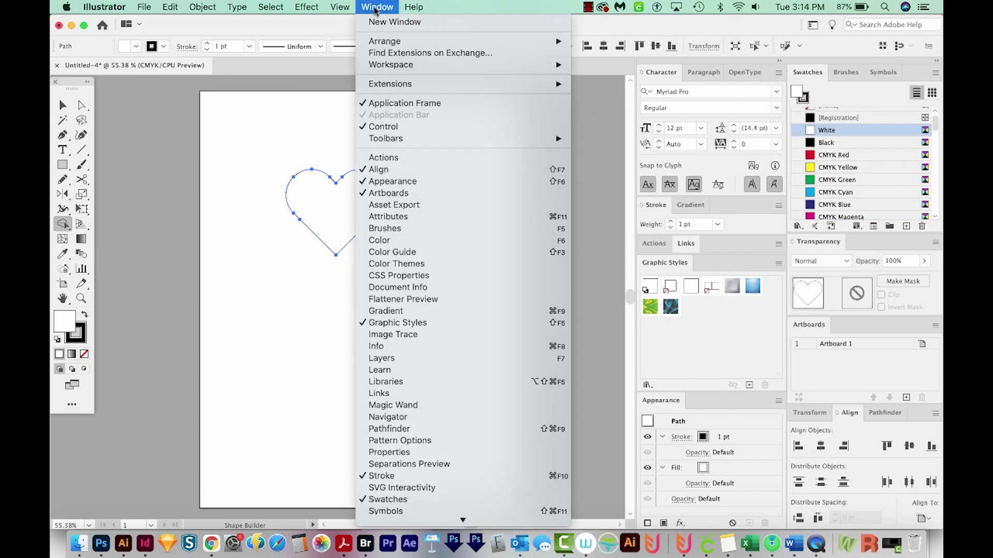
{"action": "left_click", "coordinate": [387, 241]}
{"action": "key", "text": "v"}
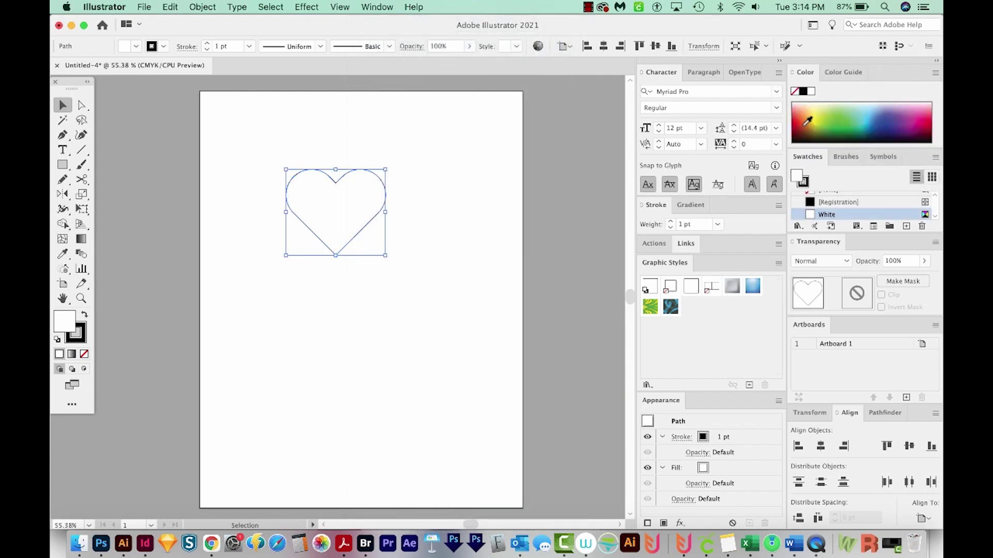
{"action": "left_click", "coordinate": [799, 115]}
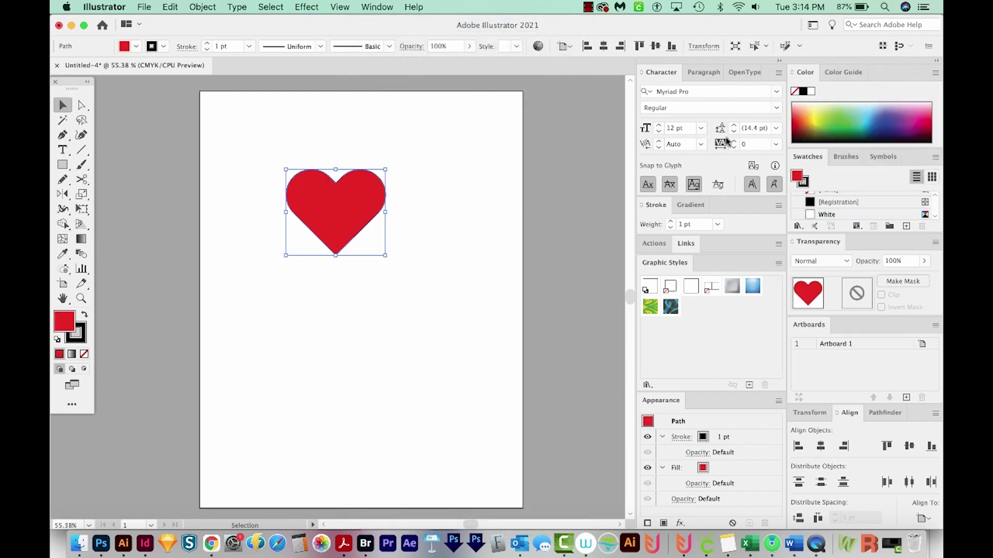
Remove the heart's stroke and move it to the artboard's top-left.
{"action": "left_click", "coordinate": [80, 338]}
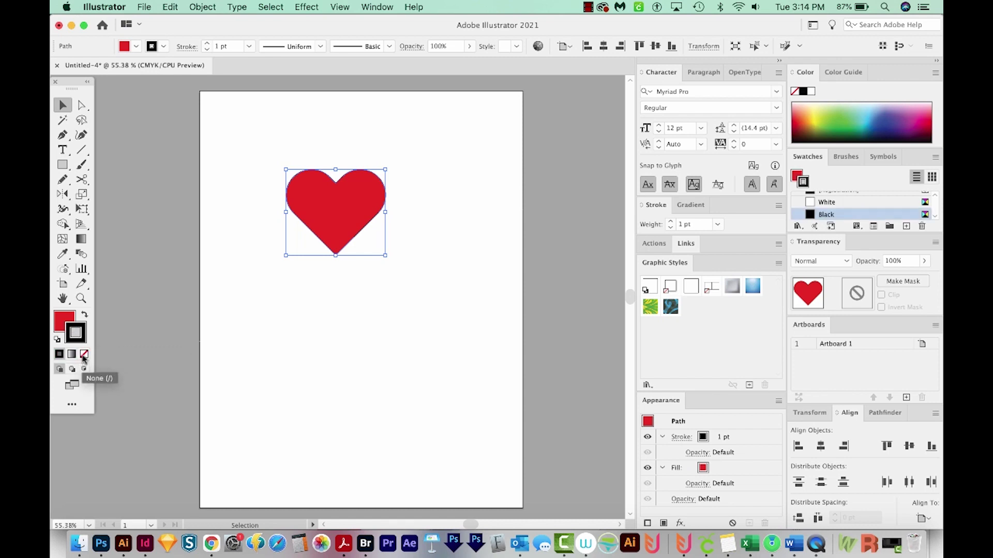
{"action": "left_click", "coordinate": [83, 357]}
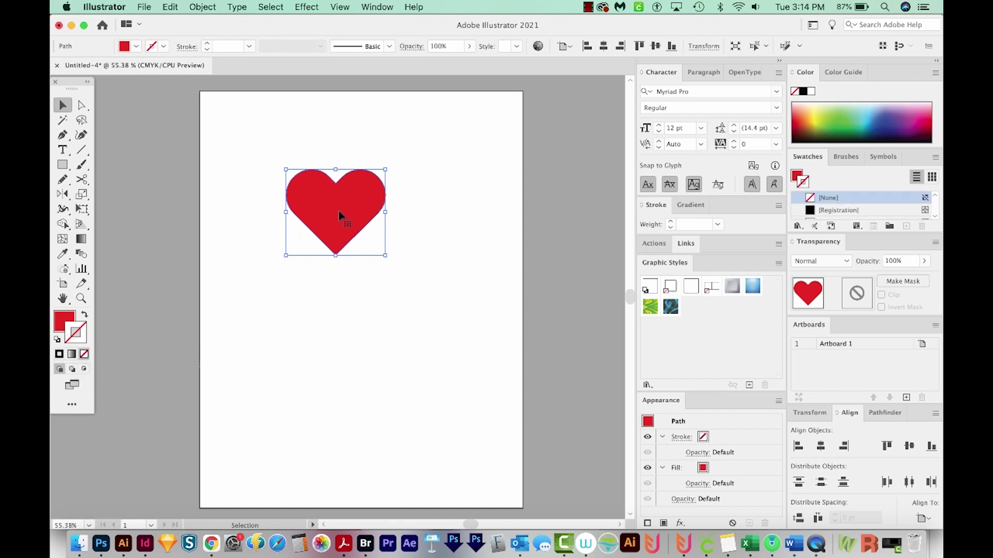
{"action": "left_click_drag", "start_coordinate": [339, 211], "coordinate": [308, 179]}
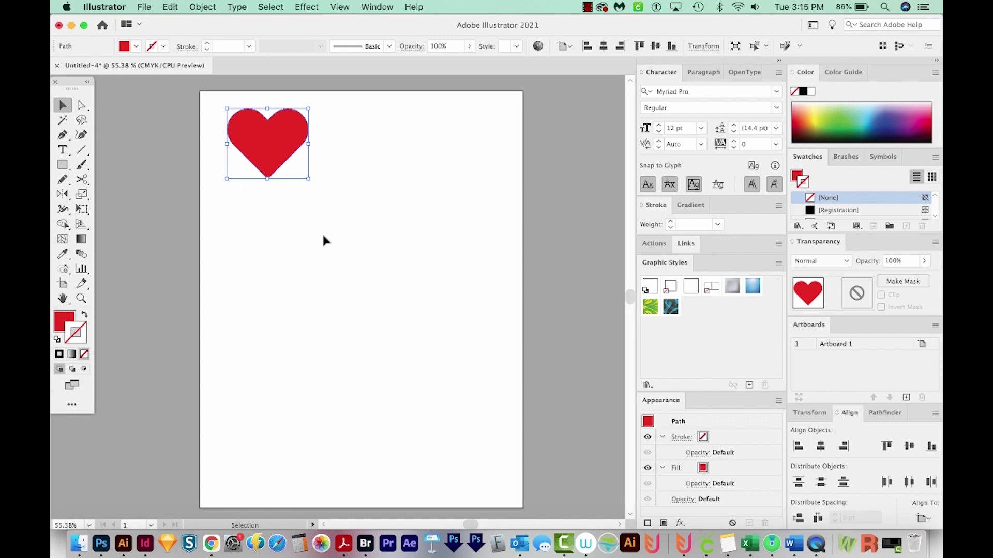
Draw a red square near the page centre.
{"action": "left_click", "coordinate": [358, 222]}
{"action": "left_click", "coordinate": [62, 165]}
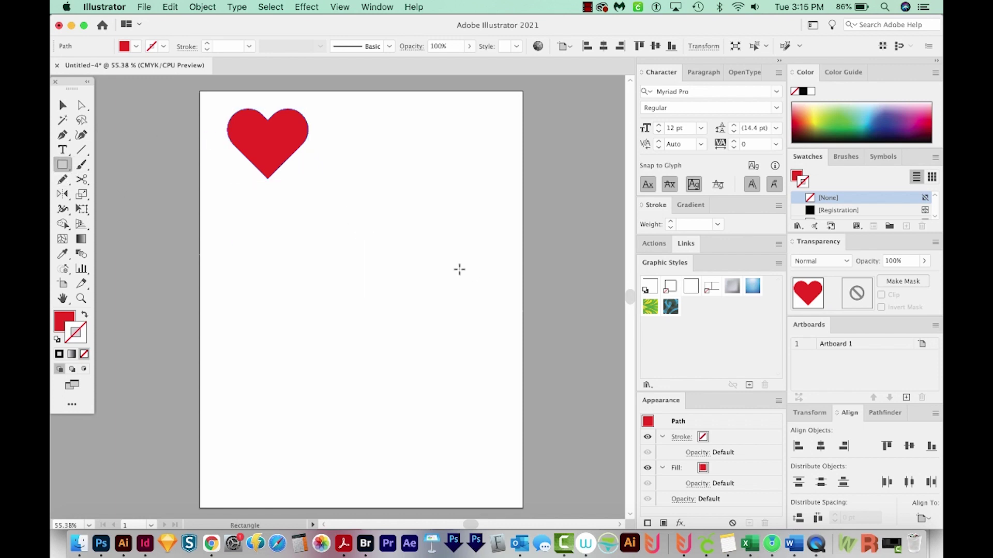
{"action": "left_click_drag", "start_coordinate": [345, 215], "coordinate": [395, 281]}
{"action": "left_click", "coordinate": [63, 106]}
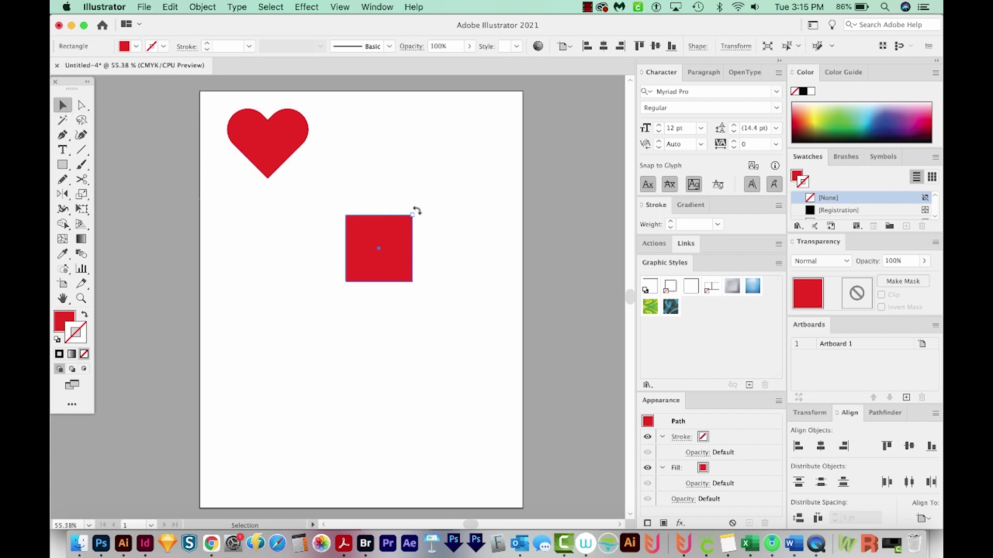
Rotate the square 45° into a diamond and curve its upper-right edge into a lobe.
{"action": "left_click_drag", "start_coordinate": [416, 210], "coordinate": [448, 242]}
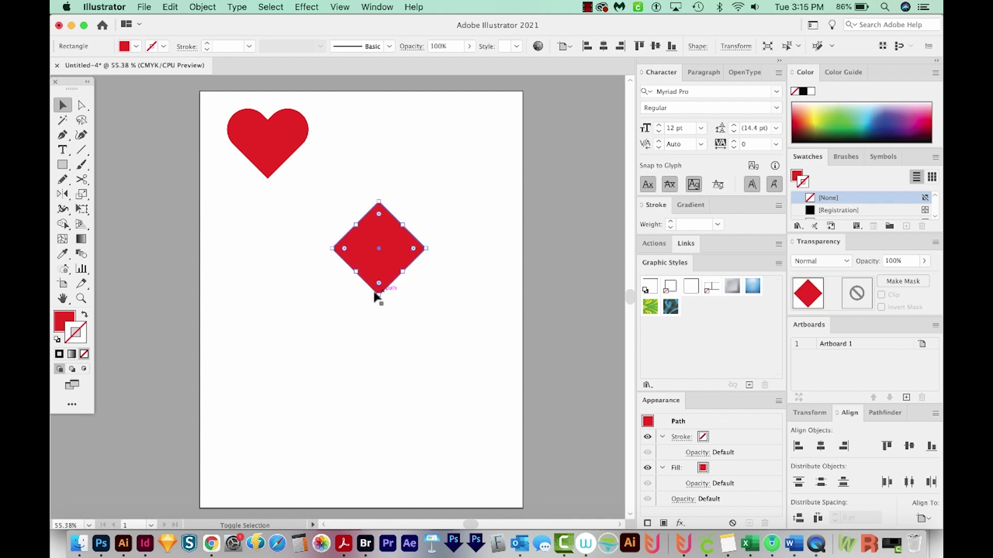
{"action": "key", "text": "p"}
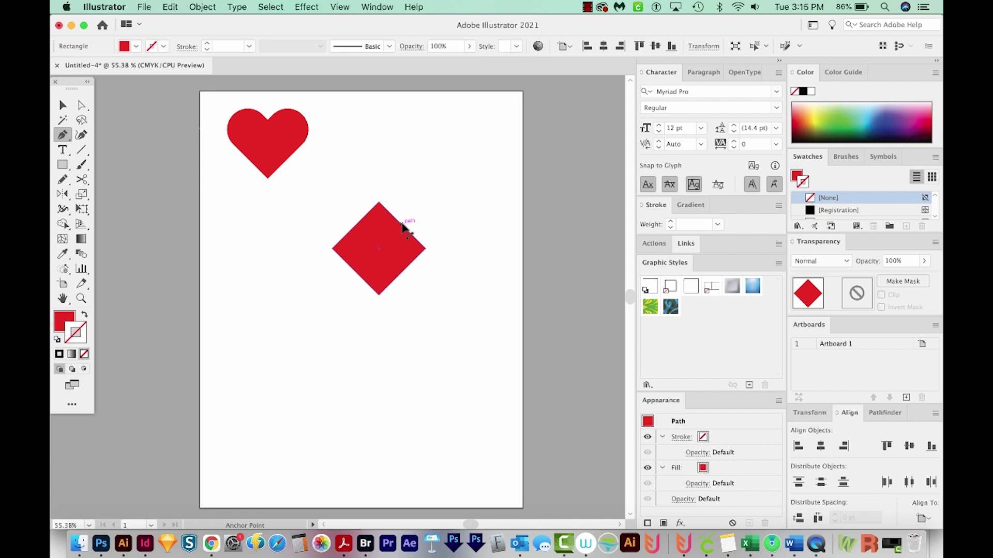
{"action": "left_click_drag", "start_coordinate": [402, 223], "coordinate": [436, 205]}
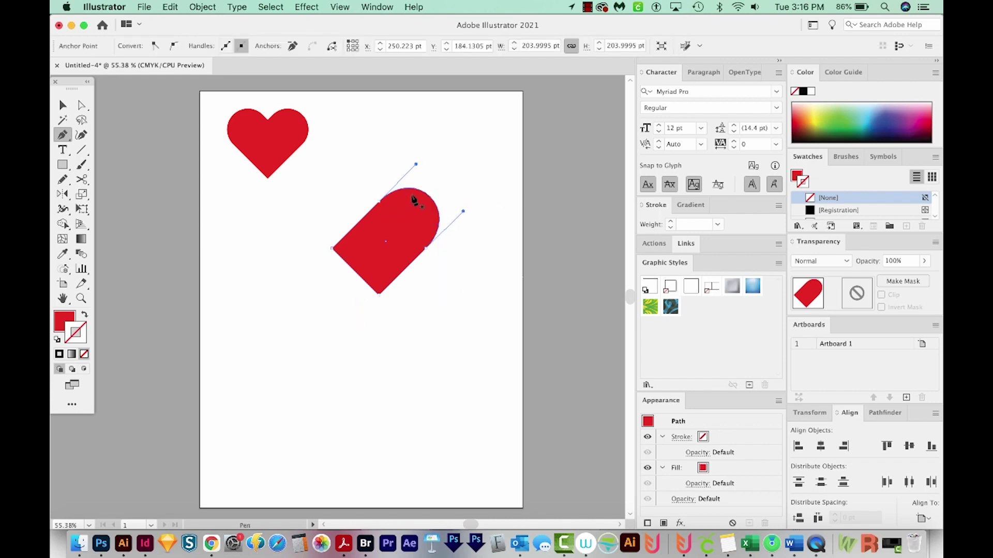
Reflect a vertical 90° copy of the lobed diamond about its bottom tip, then select both halves.
{"action": "key", "text": "v"}
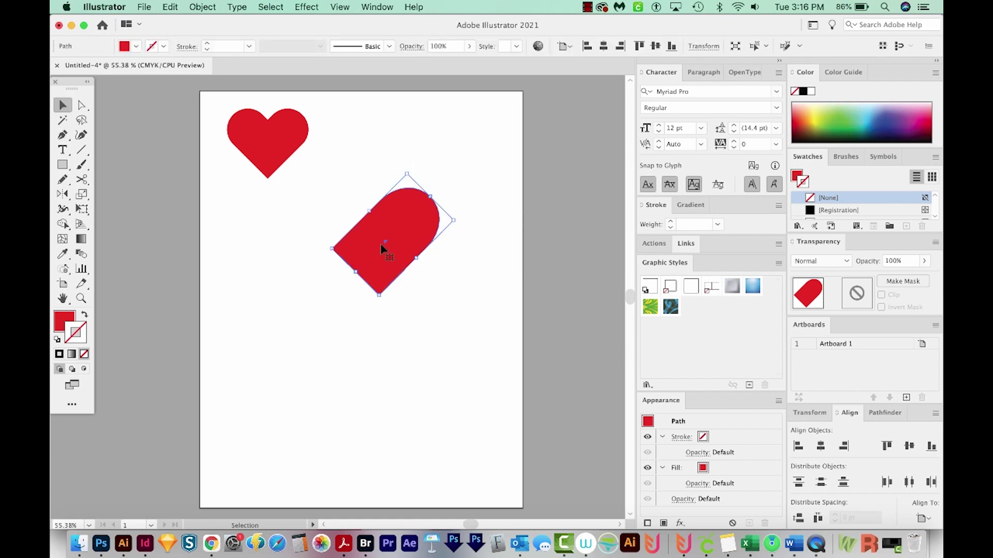
{"action": "key", "text": "o"}
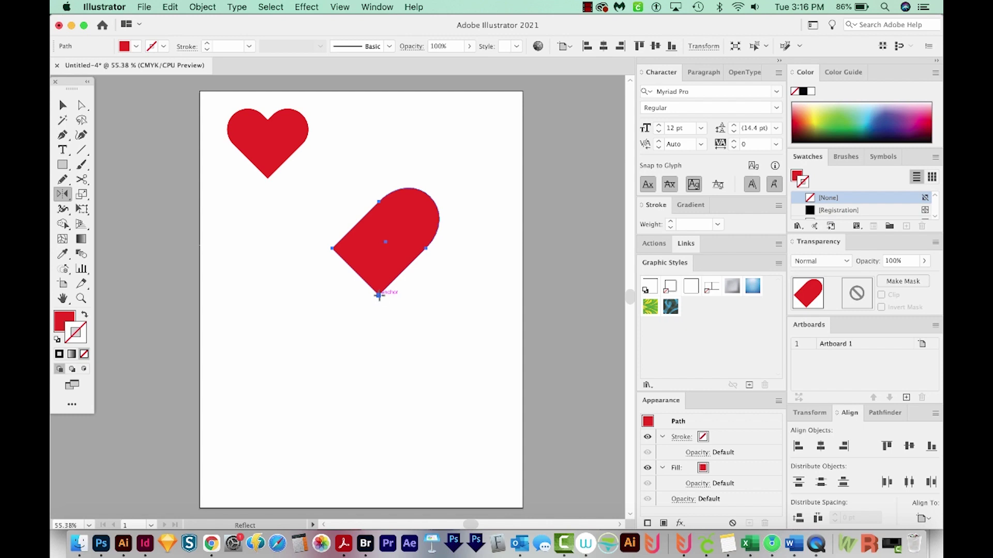
{"action": "left_click", "coordinate": [379, 295], "text": "alt"}
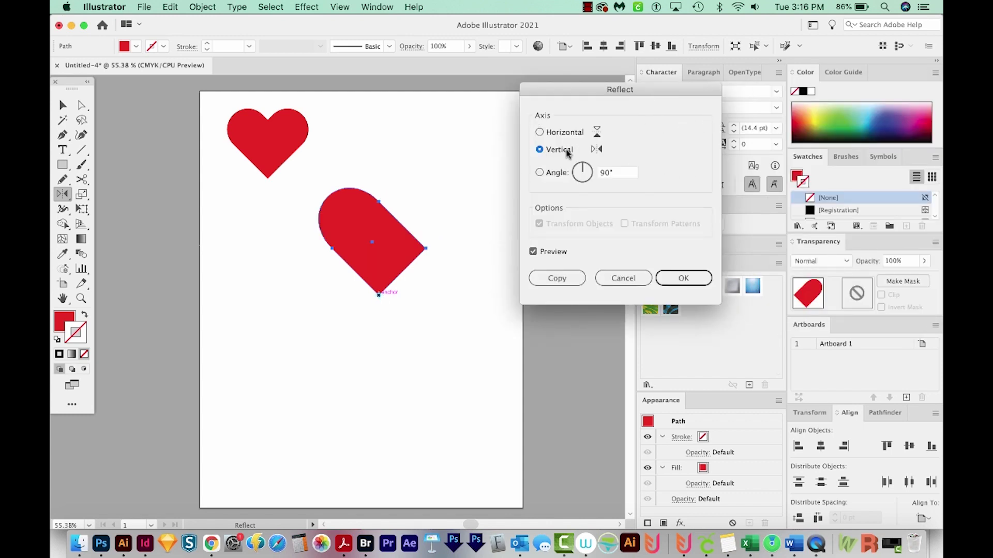
{"action": "left_click", "coordinate": [556, 279]}
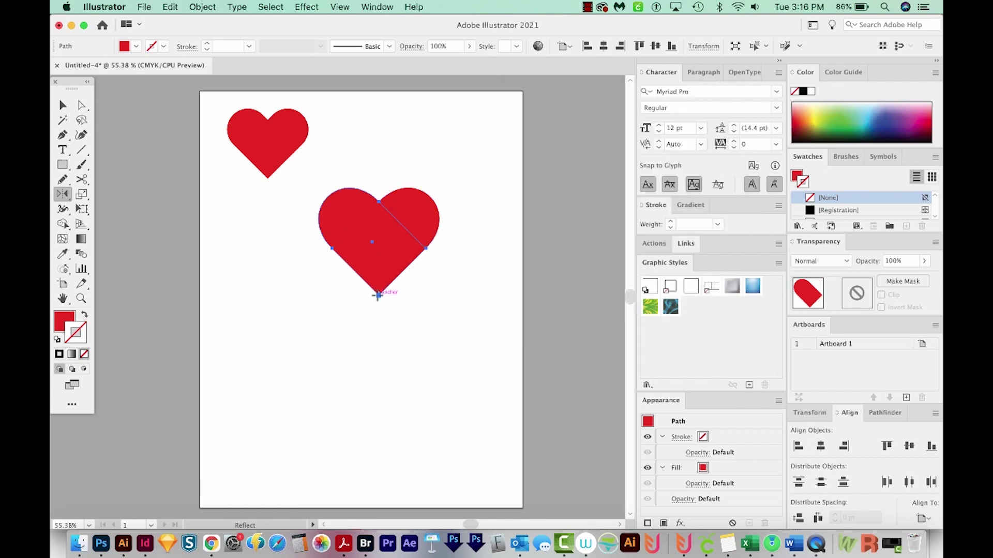
{"action": "key", "text": "v"}
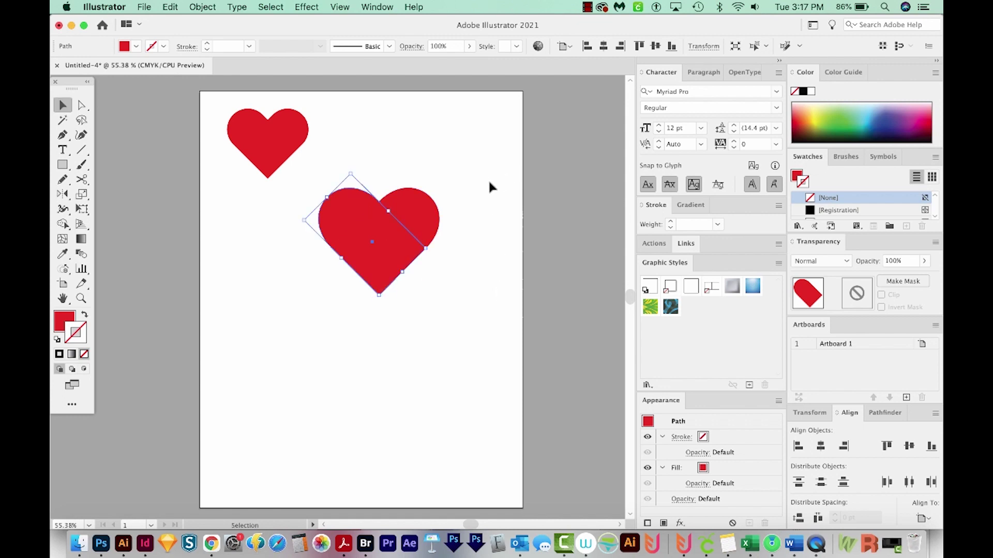
{"action": "left_click_drag", "start_coordinate": [477, 184], "coordinate": [293, 300]}
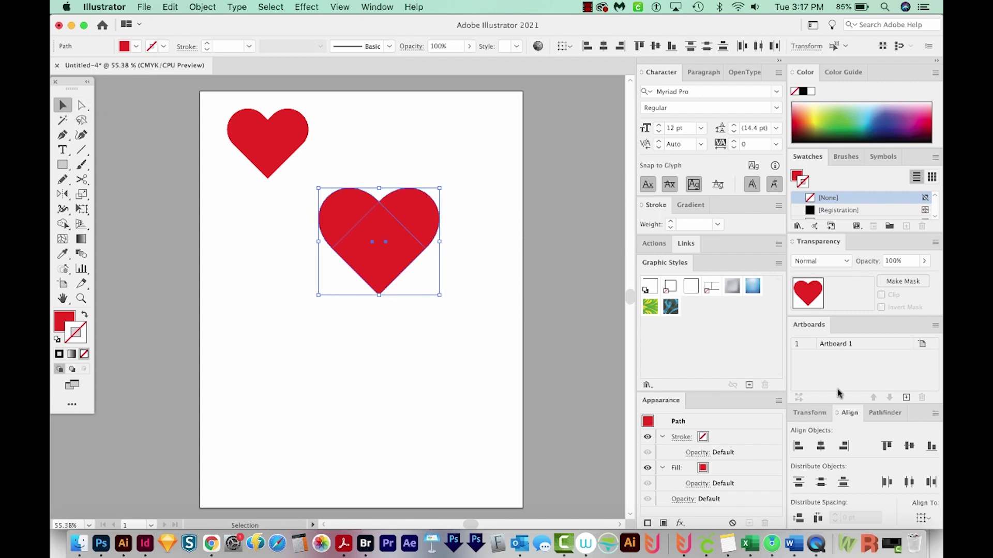
{"action": "left_click", "coordinate": [882, 413]}
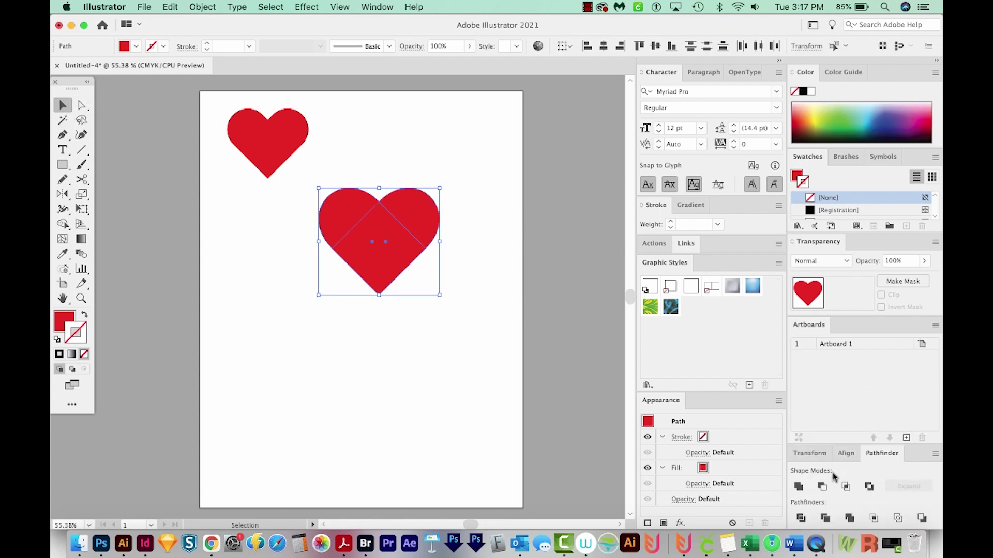
Unite the two halves into one heart with Pathfinder and deselect it.
{"action": "left_click", "coordinate": [798, 487]}
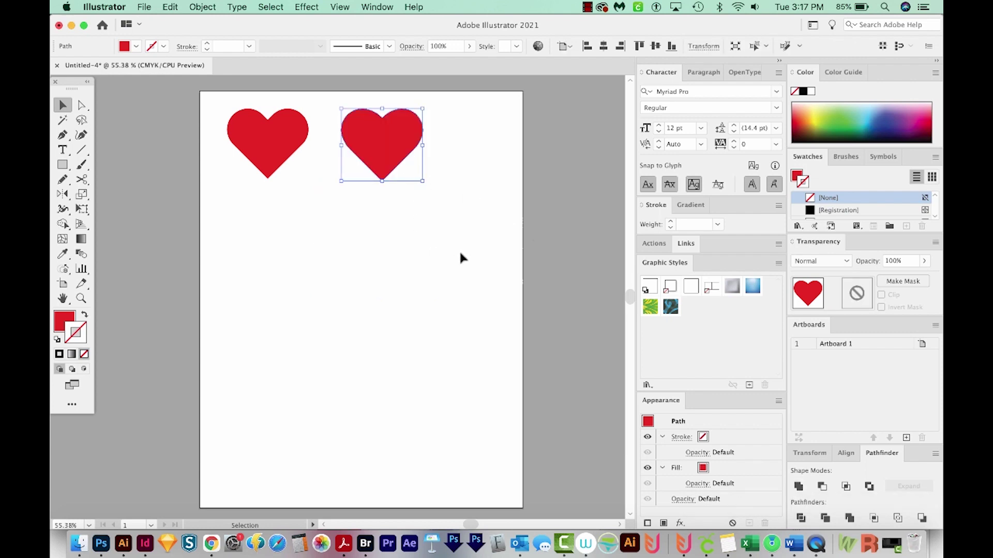
{"action": "left_click", "coordinate": [461, 253]}
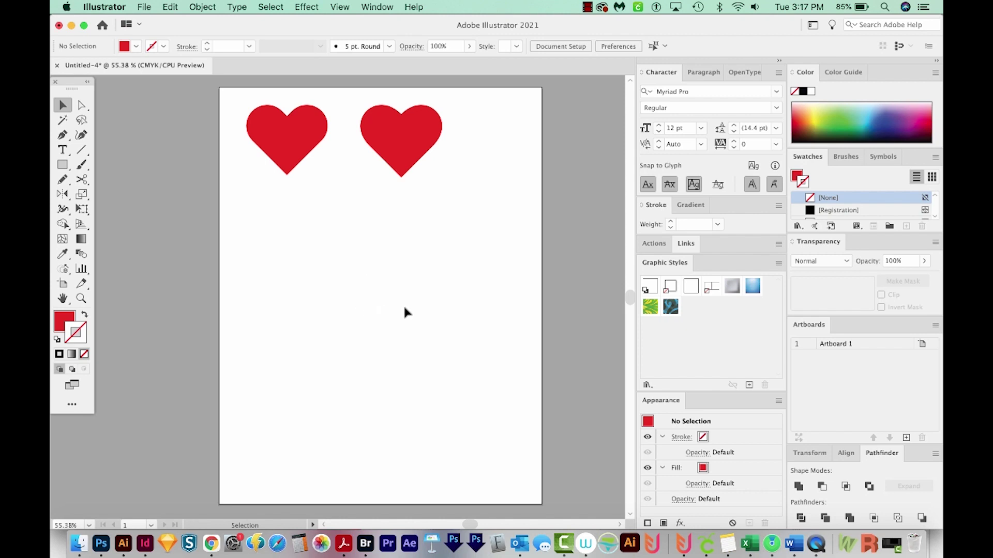
Draw a red circle below the left heart.
{"action": "key", "text": "l"}
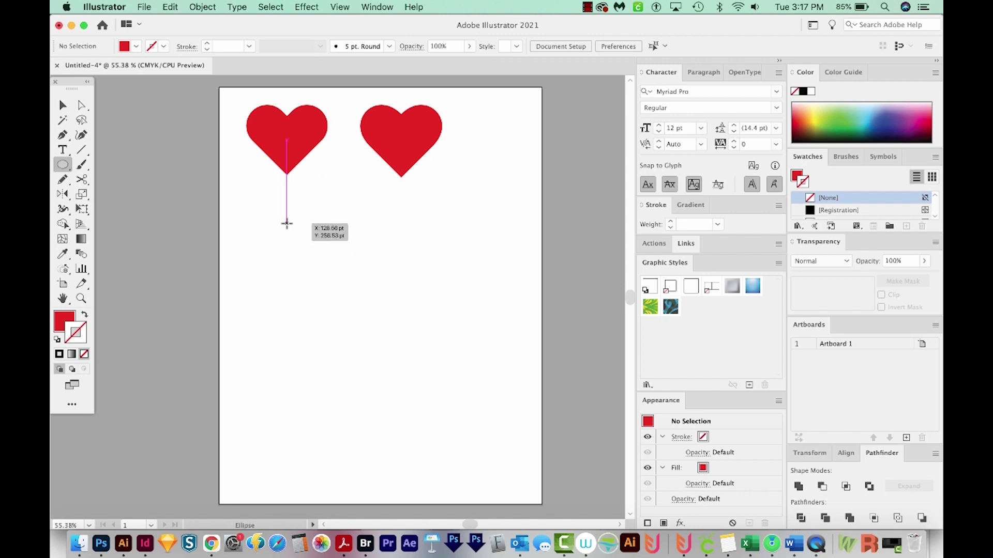
{"action": "left_click_drag", "start_coordinate": [281, 218], "coordinate": [323, 285]}
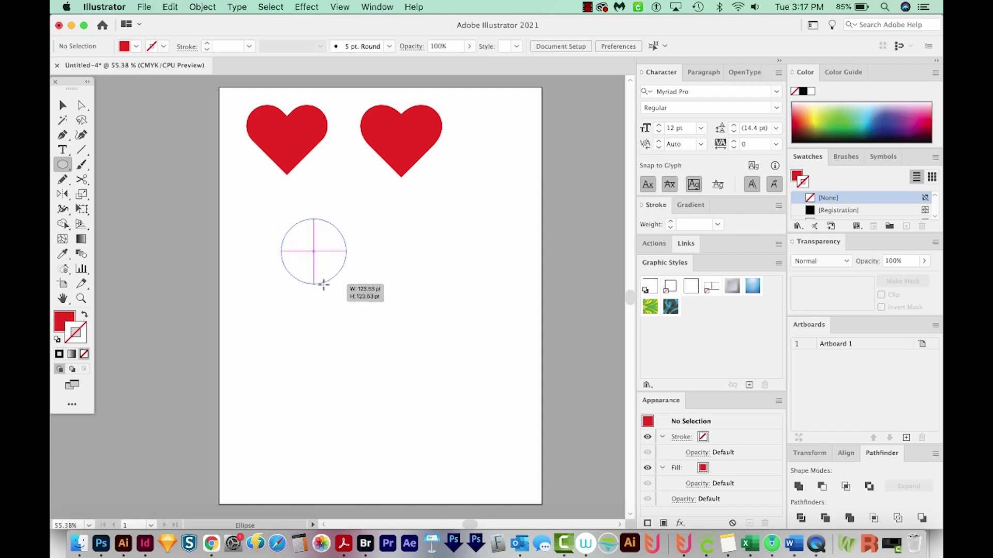
{"action": "left_click_drag", "start_coordinate": [323, 284], "coordinate": [350, 332]}
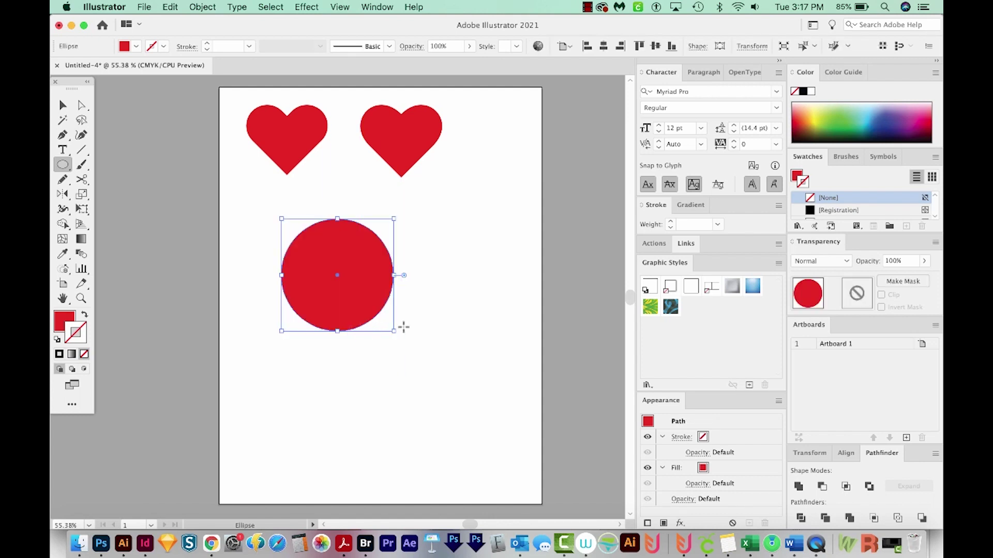
Extend the circle with a pen path down to a point, curved back to its left edge.
{"action": "key", "text": "p"}
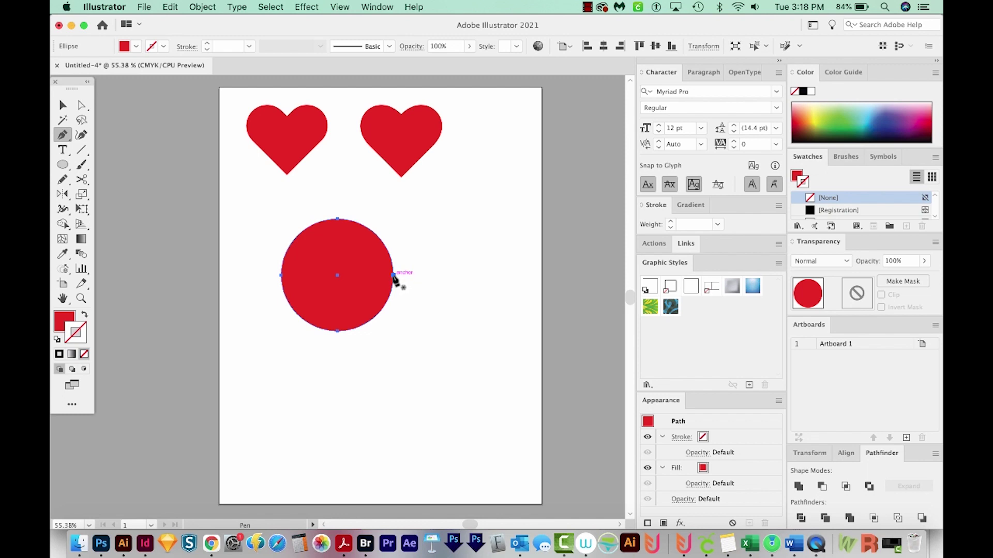
{"action": "left_click", "coordinate": [393, 275]}
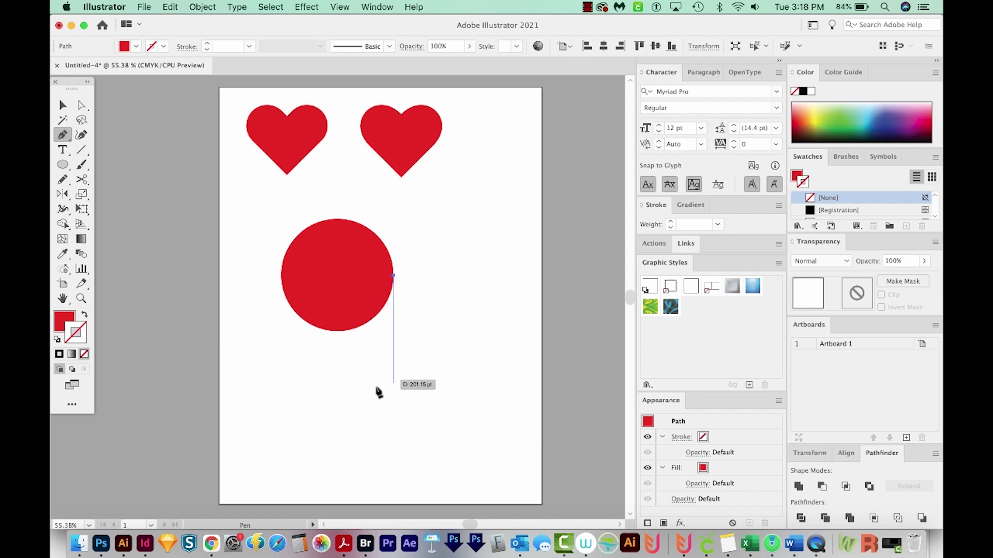
{"action": "left_click", "coordinate": [394, 428]}
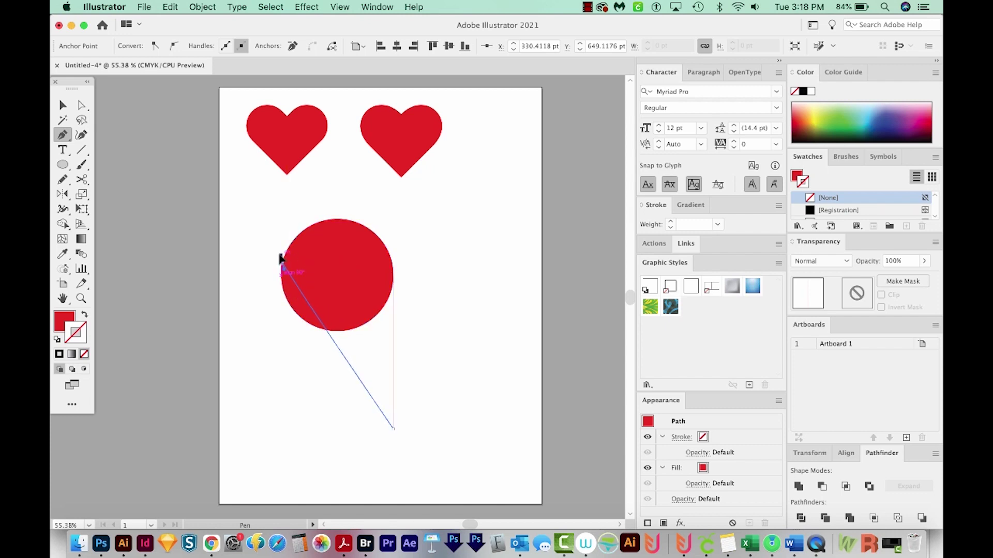
{"action": "left_click_drag", "start_coordinate": [283, 264], "coordinate": [301, 180]}
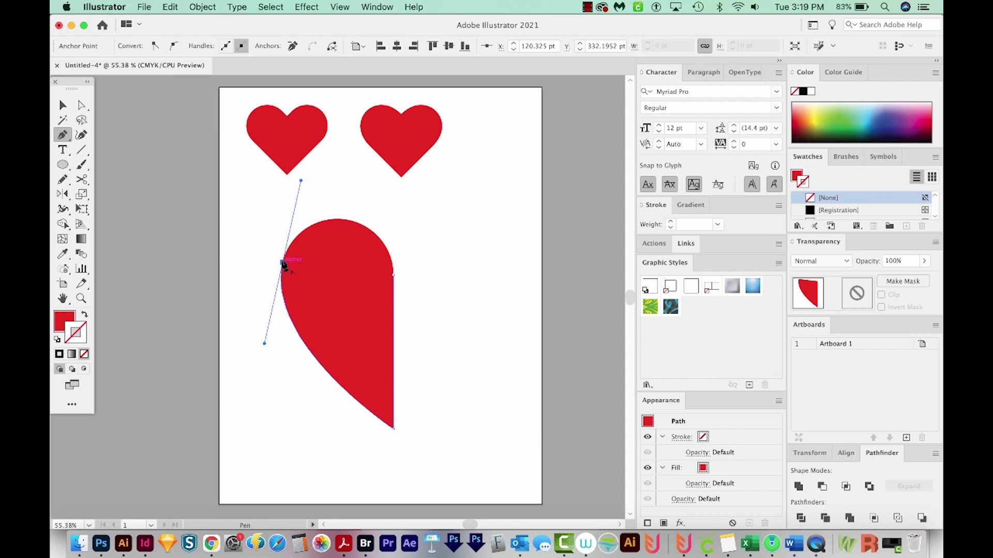
{"action": "mouse_move", "coordinate": [283, 263]}
{"action": "left_mouse_down"}
{"action": "mouse_move", "coordinate": [286, 216]}
{"action": "mouse_move", "coordinate": [393, 278]}
{"action": "left_mouse_up"}
{"action": "key", "text": "super+shift+a"}
{"action": "key", "text": "z"}
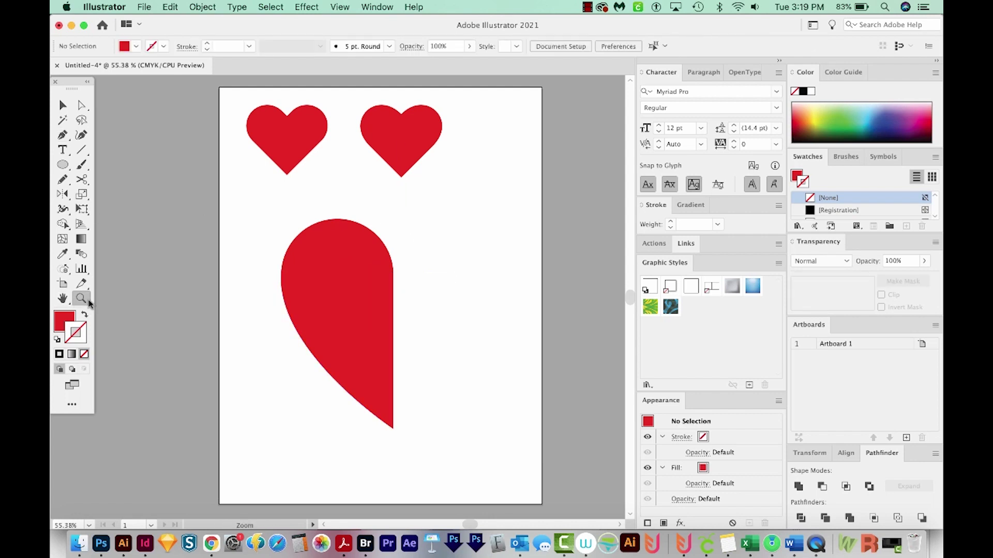
Zoom in on the half-heart shape and switch to Outline view.
{"action": "left_click_drag", "start_coordinate": [261, 208], "coordinate": [411, 374]}
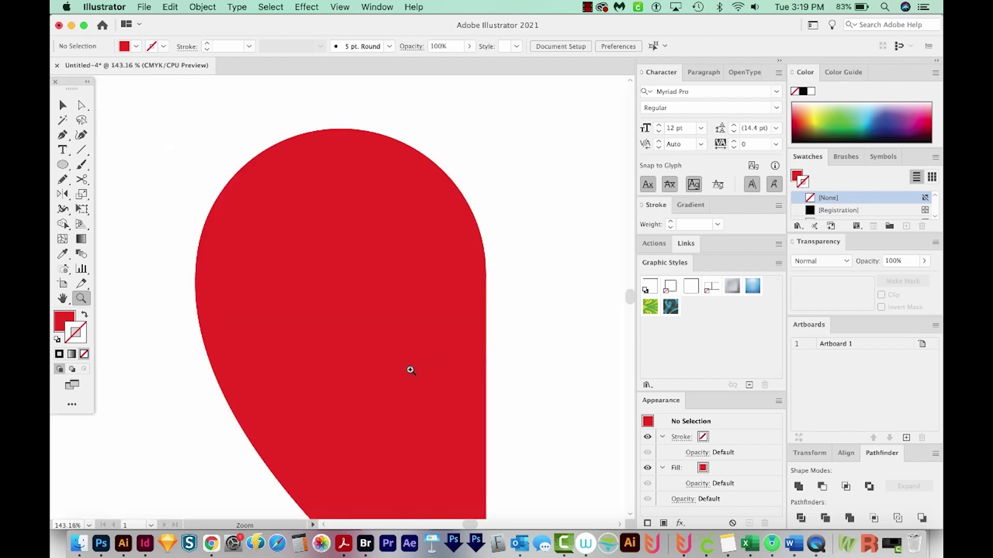
{"action": "scroll", "coordinate": [203, 412], "scroll_direction": "left", "scroll_amount": 3}
{"action": "scroll", "coordinate": [203, 411], "scroll_direction": "up", "scroll_amount": 1}
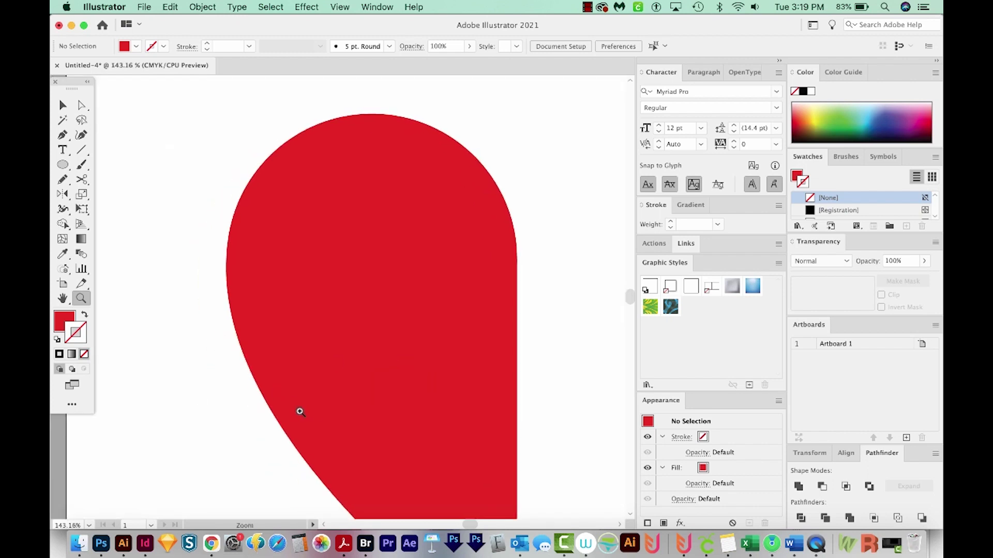
{"action": "key", "text": "ctrl+y"}
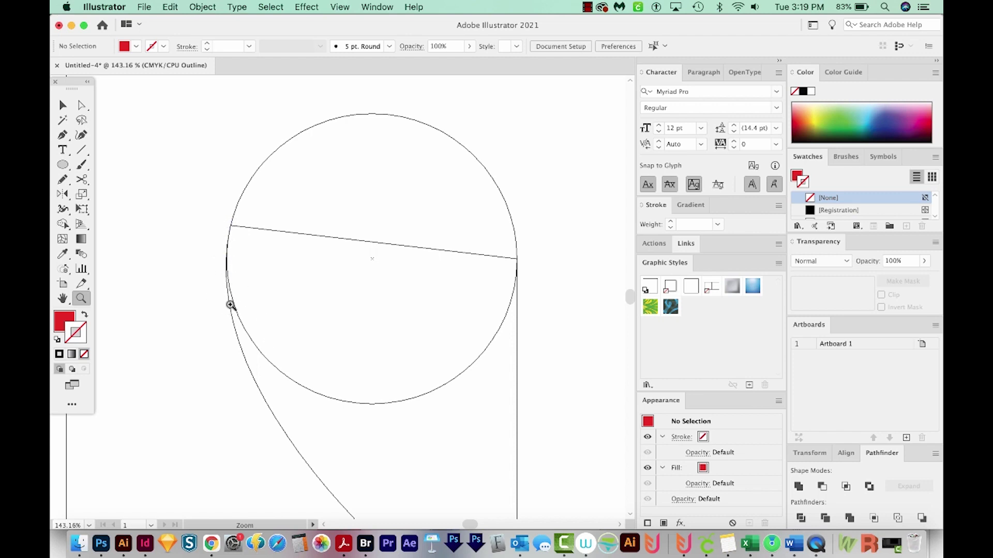
Adjust the anchor handle for a smooth left curve, then restore colour preview with the artboard fitted.
{"action": "key", "text": "a"}
{"action": "left_click", "coordinate": [228, 304]}
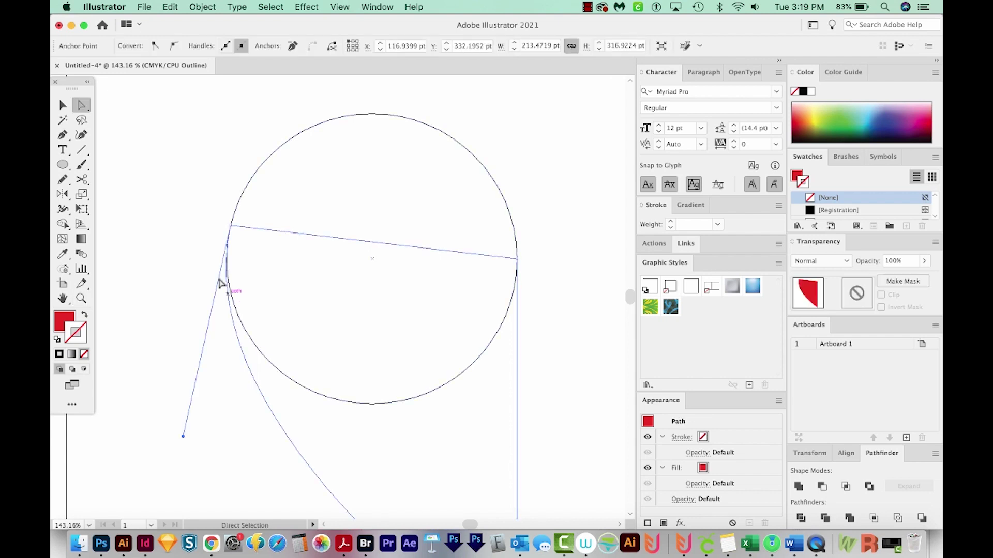
{"action": "left_click_drag", "start_coordinate": [182, 435], "coordinate": [187, 437]}
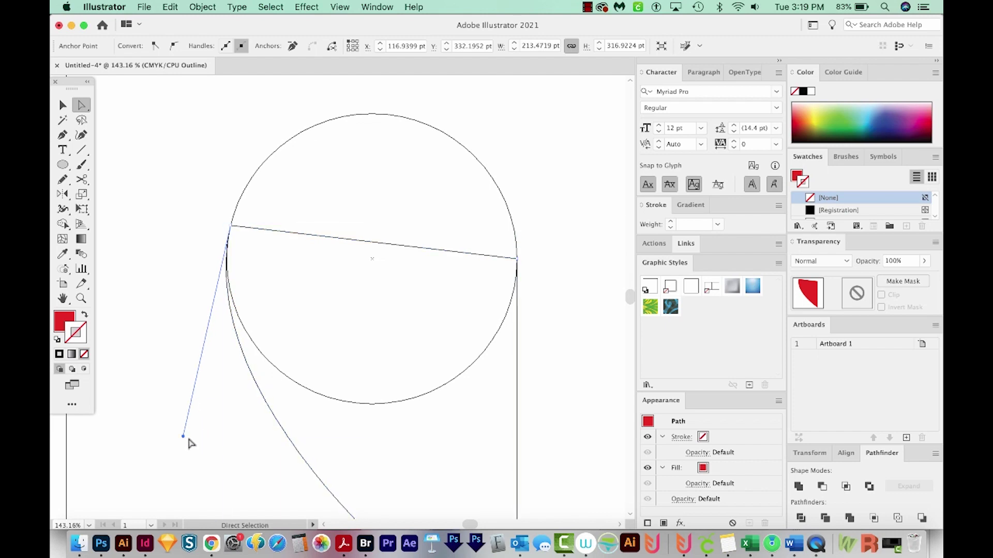
{"action": "key", "text": "ctrl+y"}
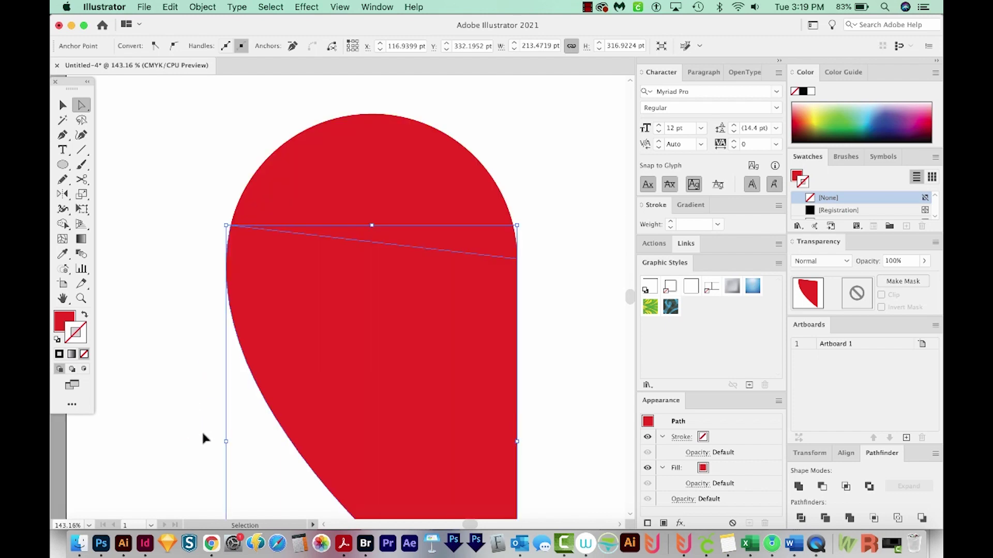
{"action": "key", "text": "ctrl+0"}
Place a spare copy of the half-heart to the right of the artboard.
{"action": "key", "text": "v"}
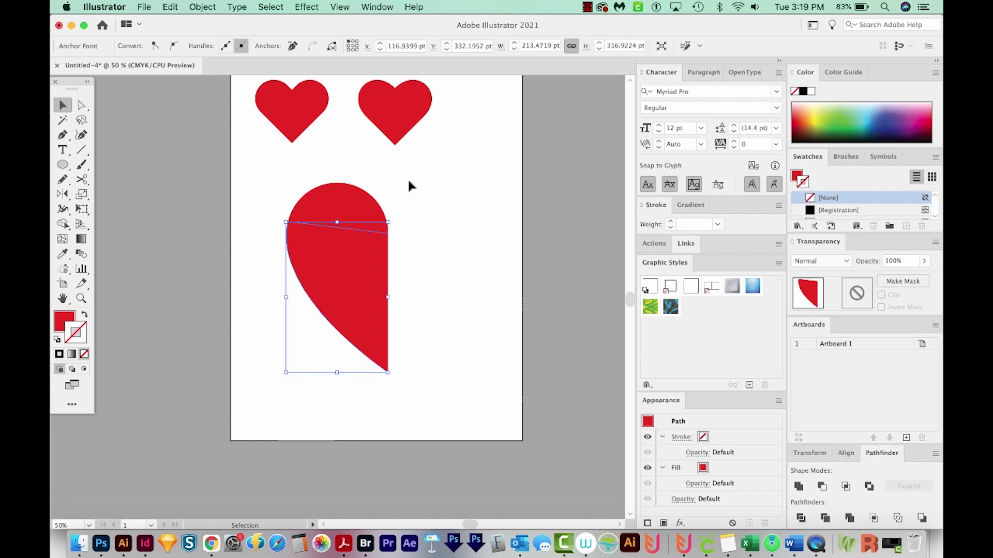
{"action": "left_click_drag", "start_coordinate": [322, 312], "coordinate": [323, 311]}
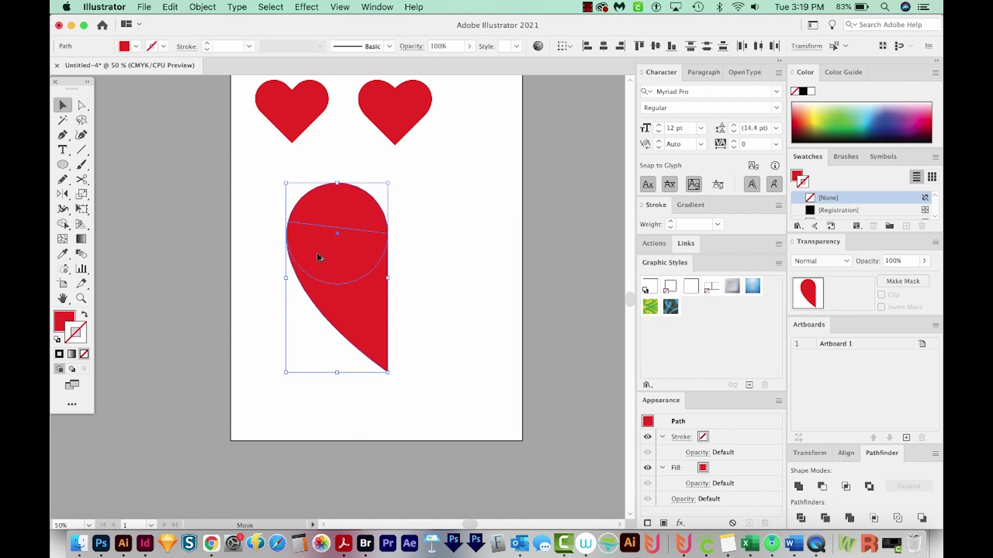
{"action": "left_click_drag", "start_coordinate": [312, 260], "coordinate": [585, 263]}
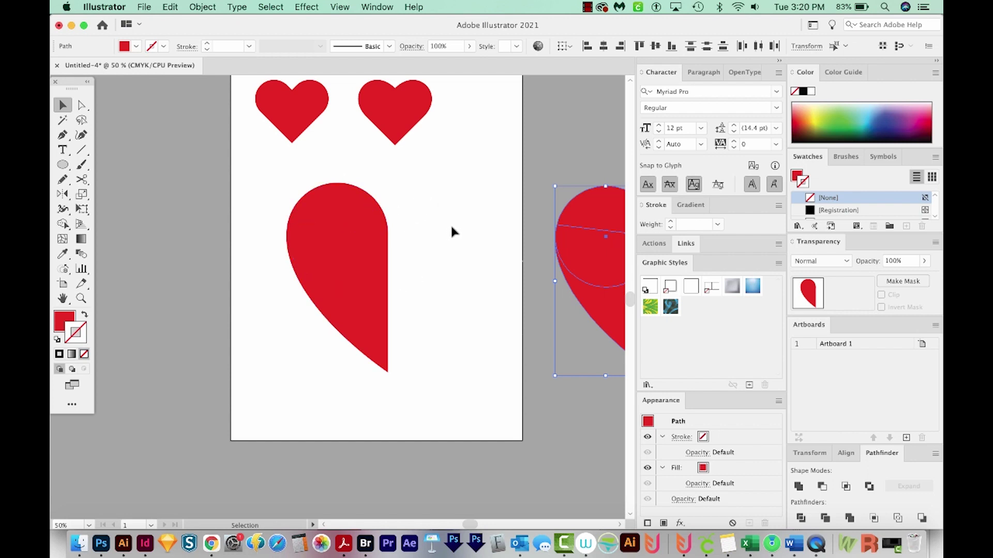
Tilt the original half-heart slightly about its right anchor point.
{"action": "left_click_drag", "start_coordinate": [424, 193], "coordinate": [260, 377]}
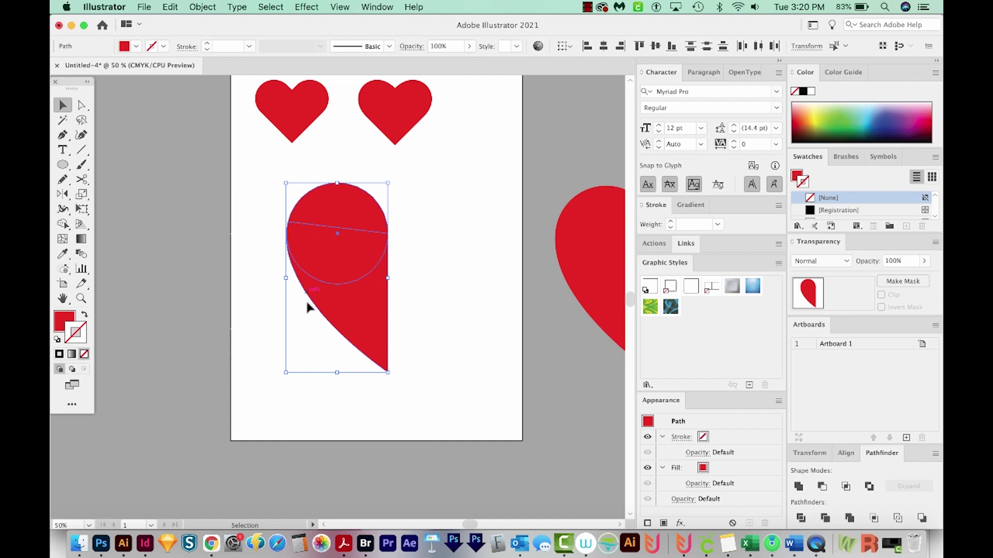
{"action": "key", "text": "r"}
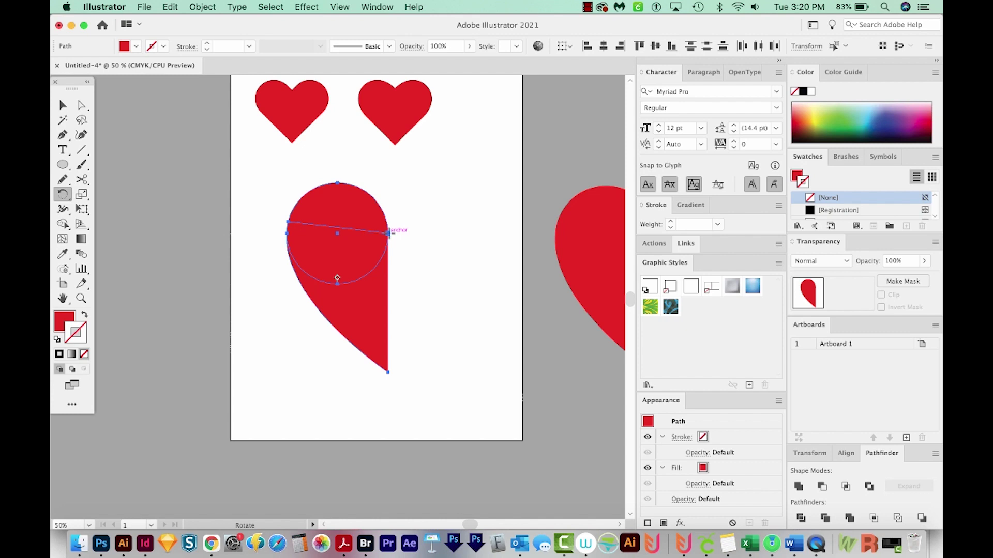
{"action": "left_click", "coordinate": [389, 235]}
{"action": "left_click_drag", "start_coordinate": [246, 186], "coordinate": [241, 214]}
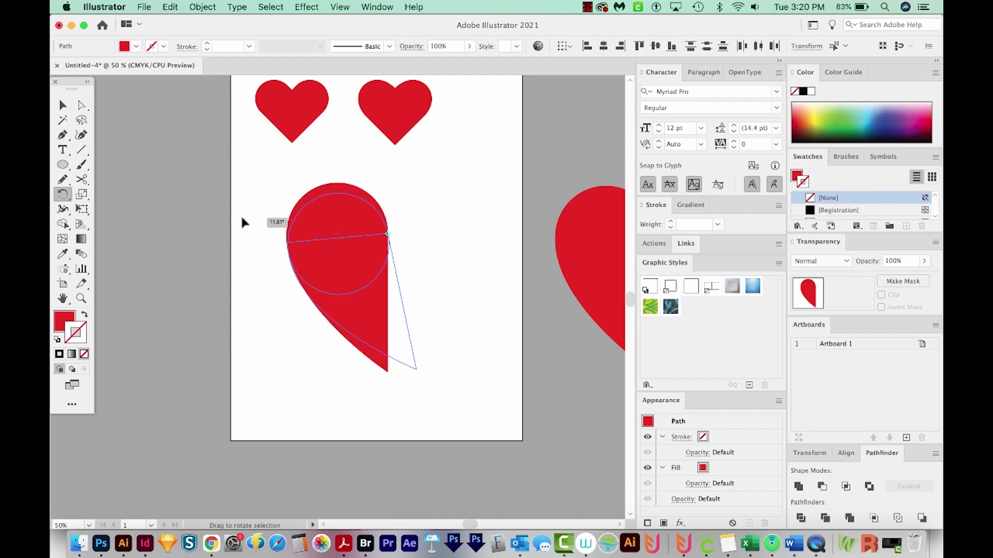
{"action": "left_click_drag", "start_coordinate": [242, 218], "coordinate": [244, 221]}
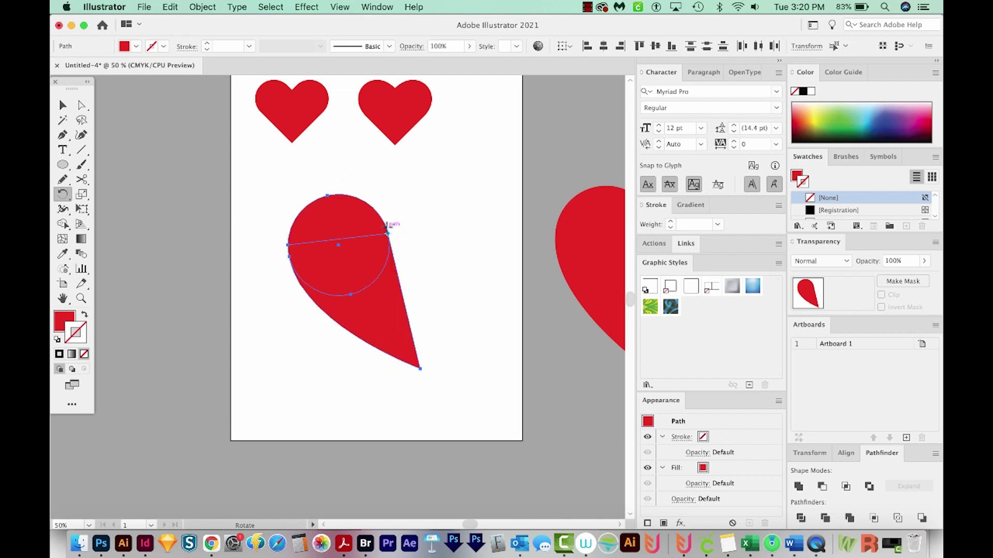
{"action": "key", "text": "o"}
Make a vertically mirrored copy of the half-heart pivoting on its right anchor.
{"action": "left_click", "coordinate": [388, 233], "text": "alt"}
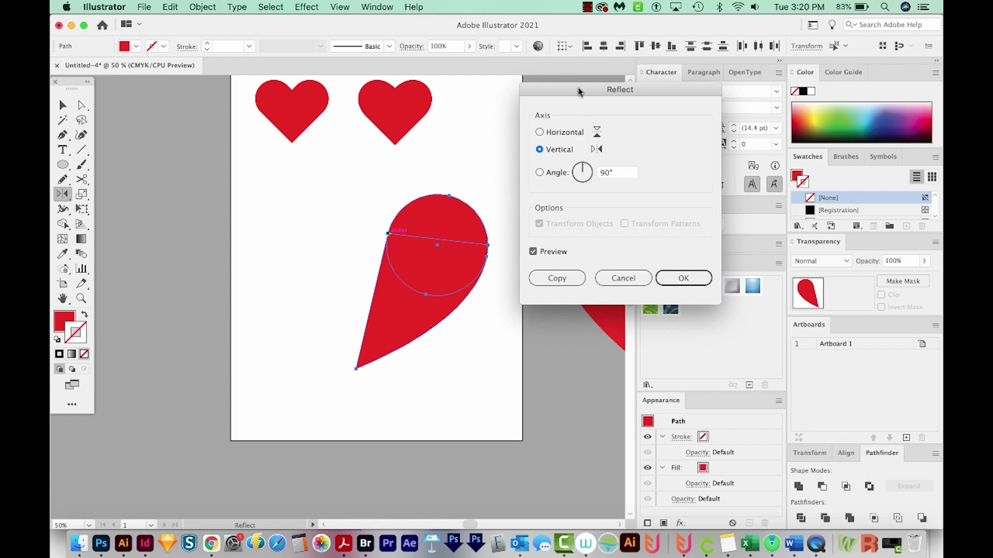
{"action": "left_click_drag", "start_coordinate": [581, 92], "coordinate": [603, 75]}
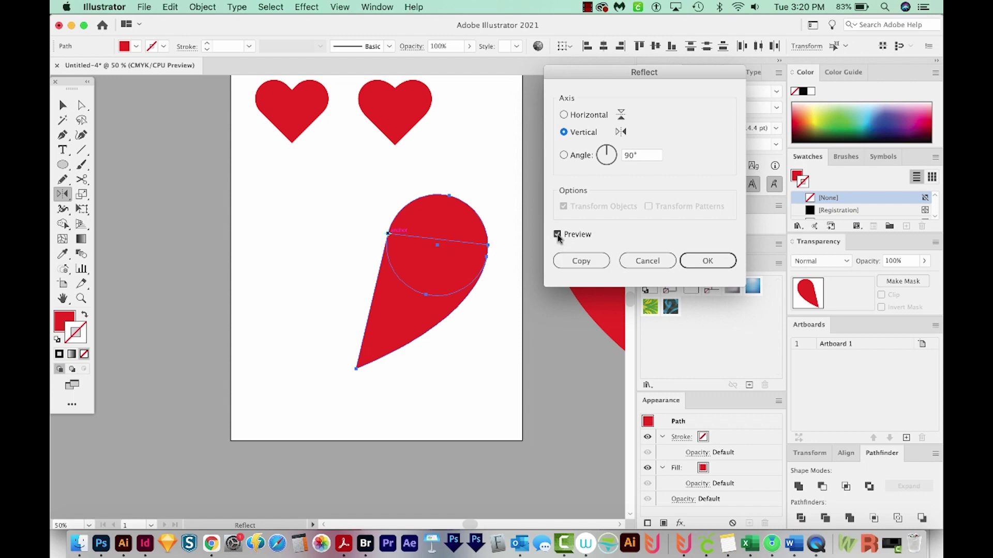
{"action": "left_click", "coordinate": [579, 265]}
{"action": "key", "text": "v"}
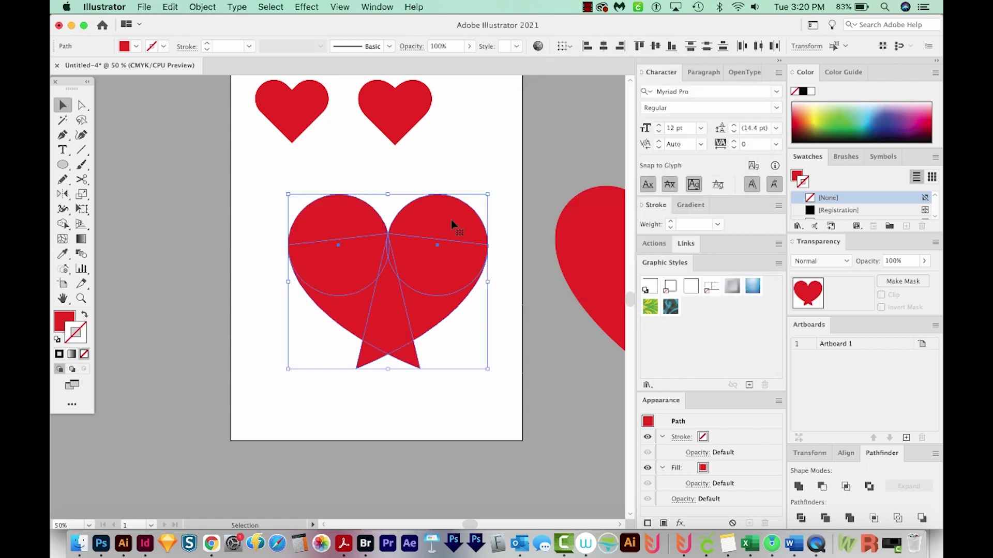
Nudge the right half left with Shift+arrows to overlap, then select both halves.
{"action": "left_click", "coordinate": [436, 322]}
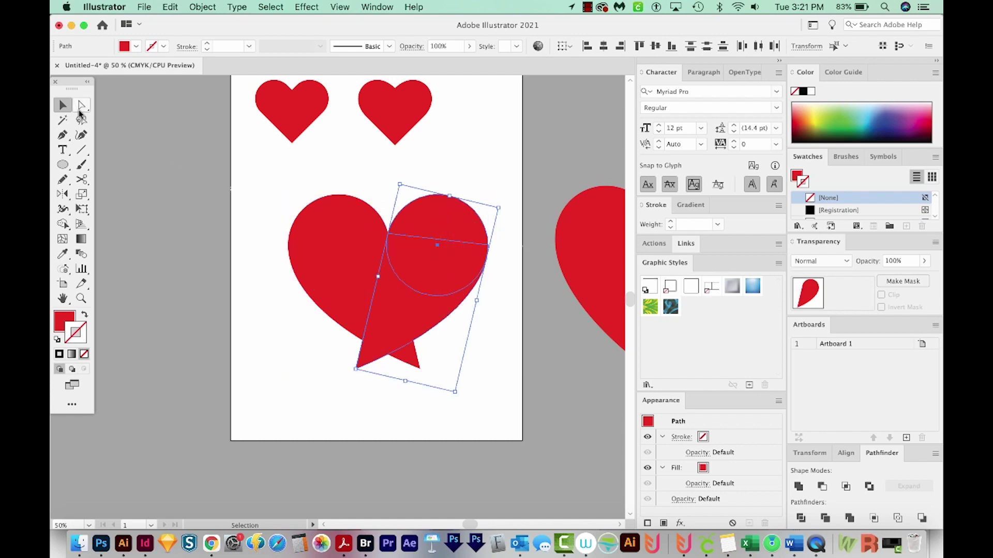
{"action": "key", "text": "shift+Left"}
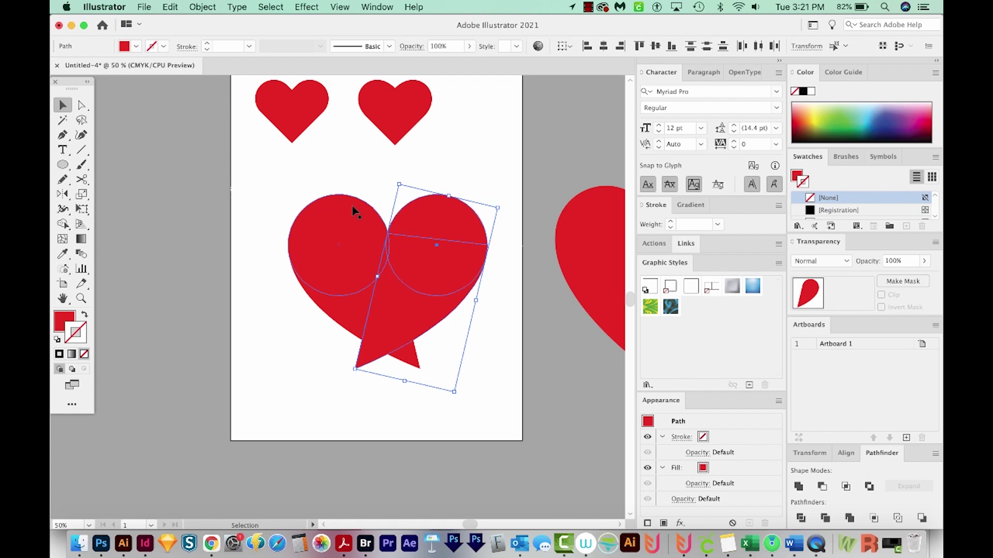
{"action": "key", "text": "shift+Left"}
{"action": "key", "text": "shift+Left"}
{"action": "key", "text": "shift+Left"}
{"action": "key", "text": "shift+Left"}
{"action": "key", "text": "shift+Left"}
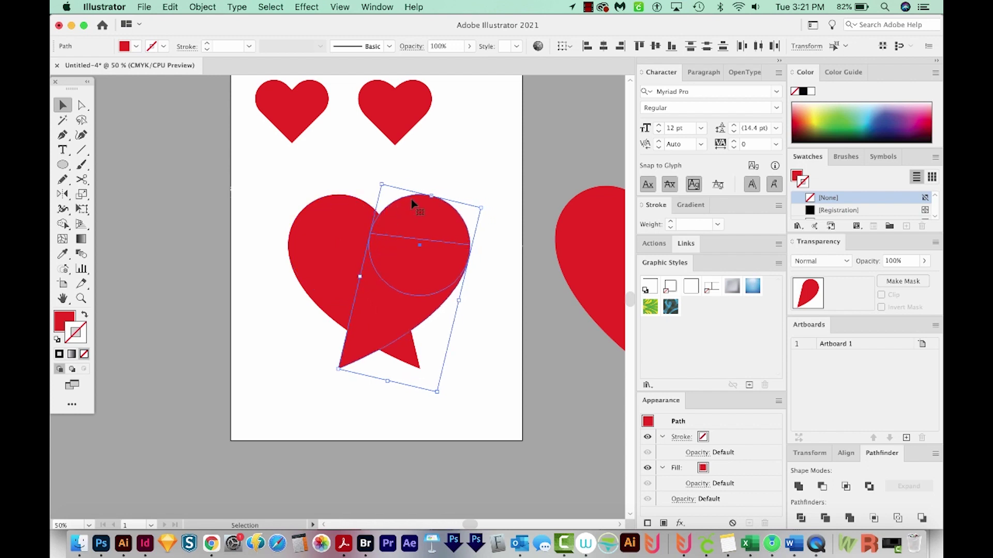
{"action": "key", "text": "shift+Left"}
{"action": "key", "text": "shift+Left"}
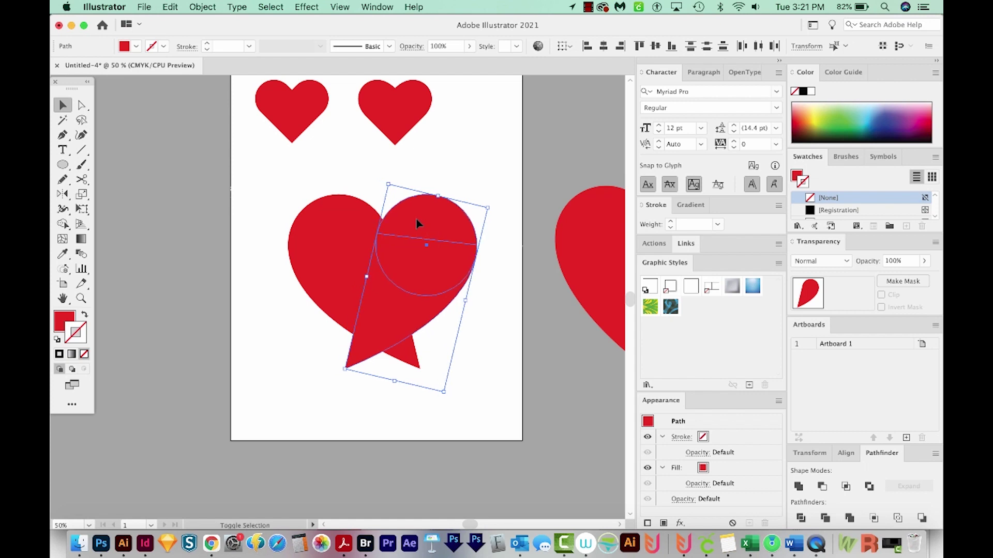
{"action": "key", "text": "shift+Right"}
{"action": "key", "text": "shift+Right"}
{"action": "key", "text": "shift+Left"}
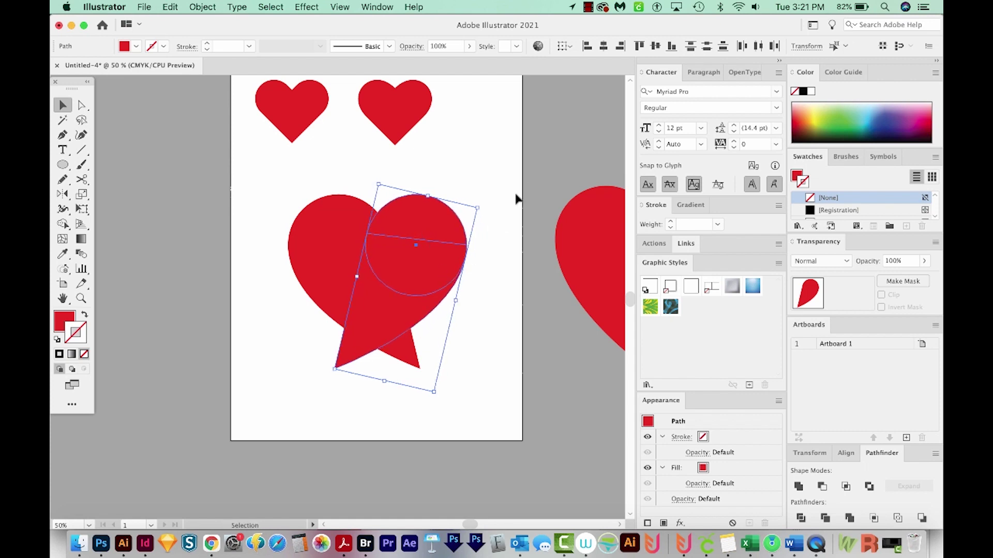
{"action": "left_click_drag", "start_coordinate": [502, 189], "coordinate": [274, 373]}
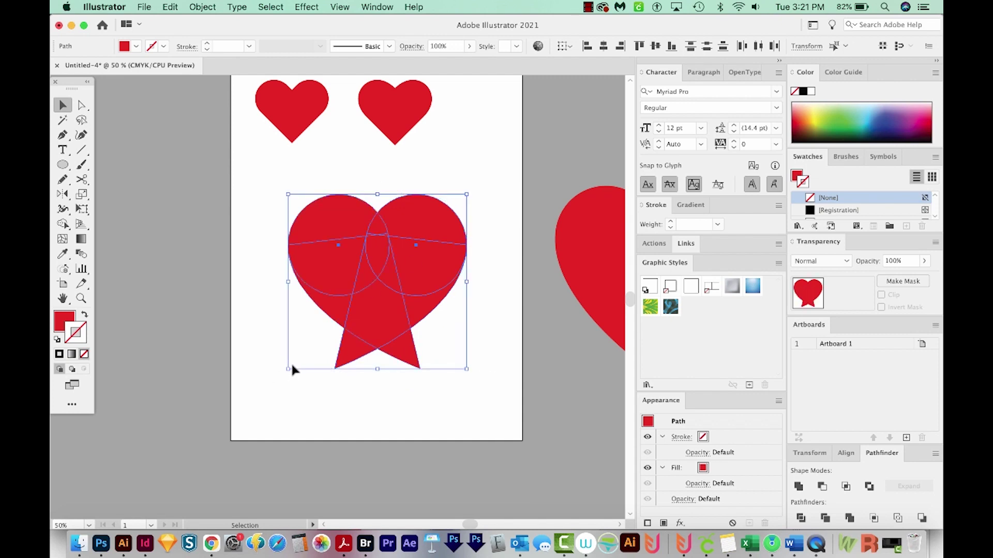
With Shape Builder, delete the two star points below the heart and merge its regions.
{"action": "key", "text": "shift+m"}
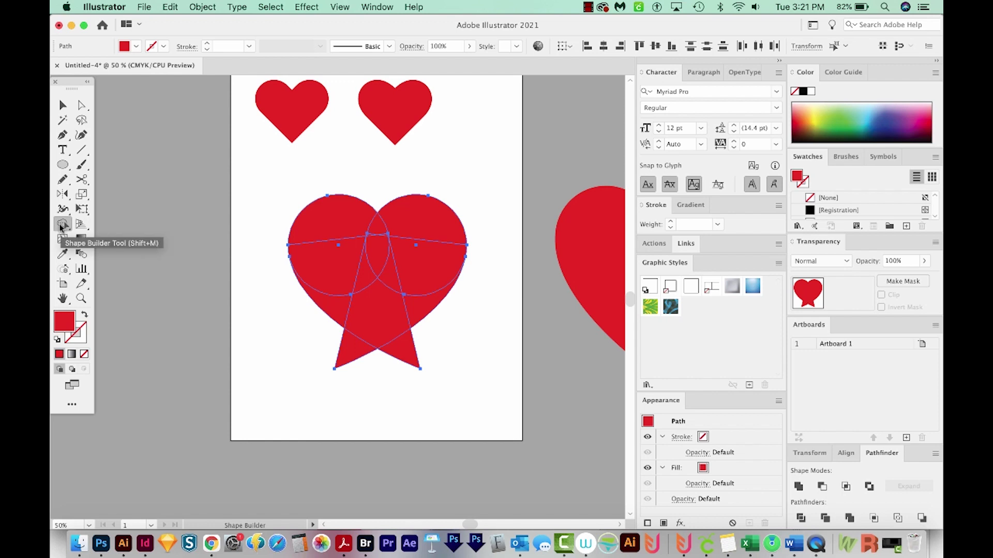
{"action": "left_click", "coordinate": [406, 356], "text": "alt"}
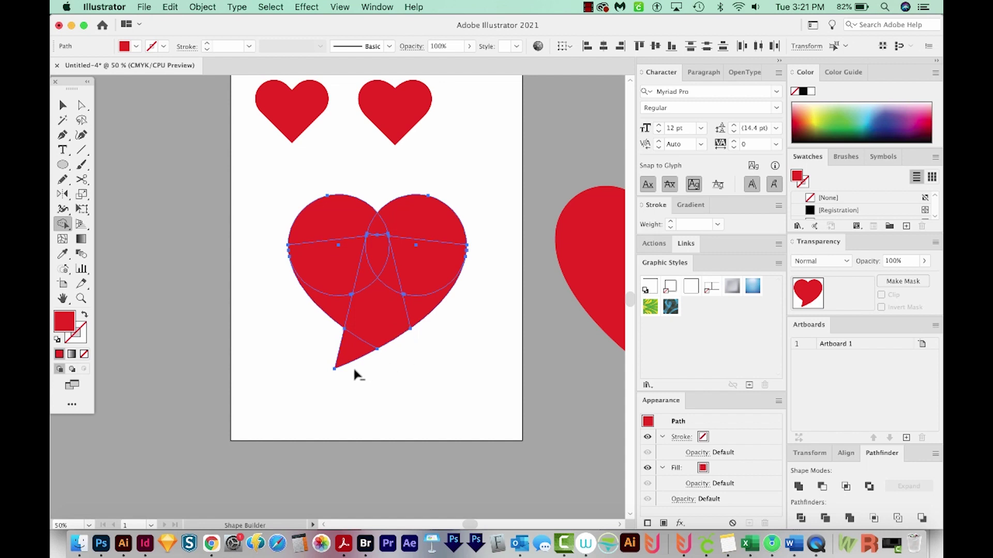
{"action": "left_click", "coordinate": [348, 356], "text": "alt"}
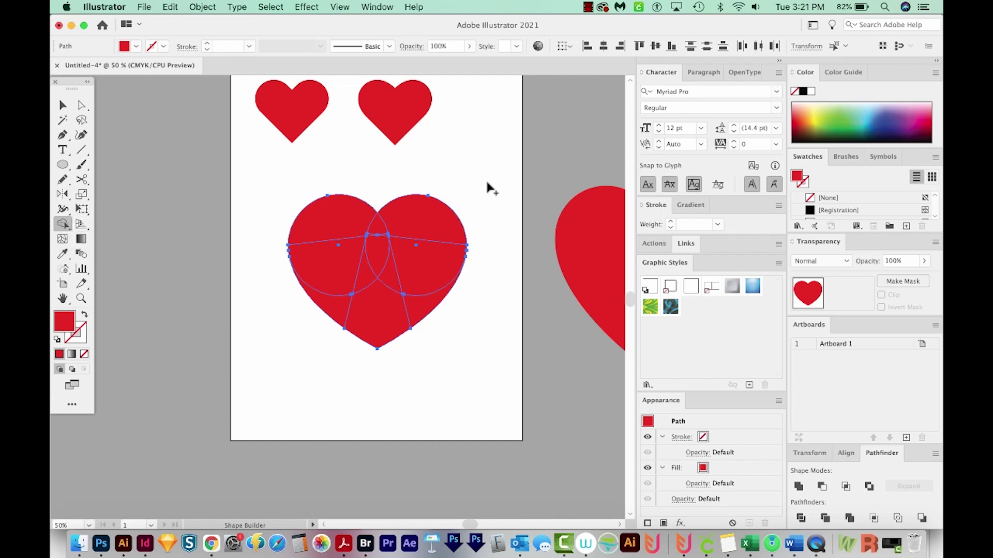
{"action": "left_click_drag", "start_coordinate": [486, 182], "coordinate": [257, 416]}
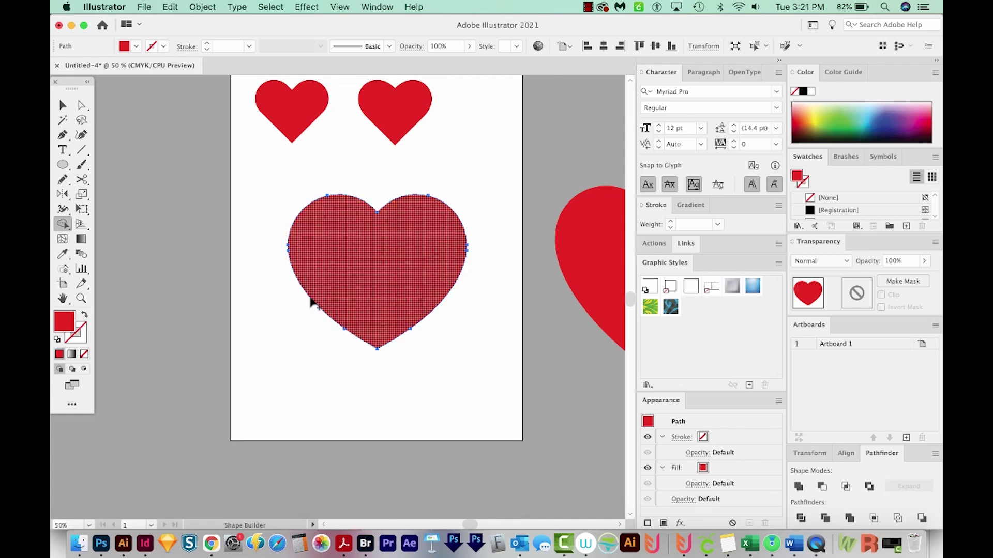
Scale the third heart down to match the other hearts.
{"action": "key", "text": "v"}
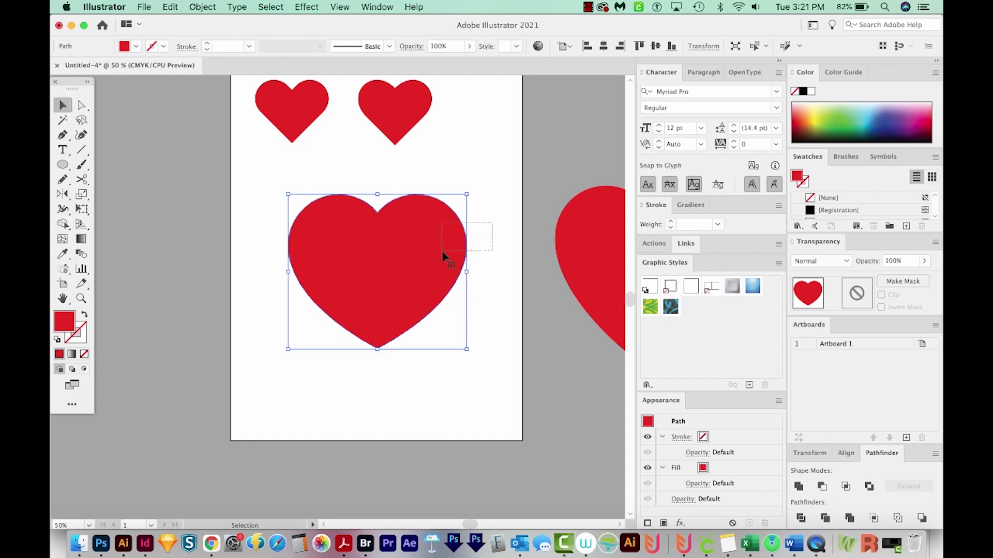
{"action": "mouse_move", "coordinate": [466, 195]}
{"action": "left_mouse_down"}
{"action": "mouse_move", "coordinate": [388, 247]}
{"action": "mouse_move", "coordinate": [386, 263]}
{"action": "left_mouse_up"}
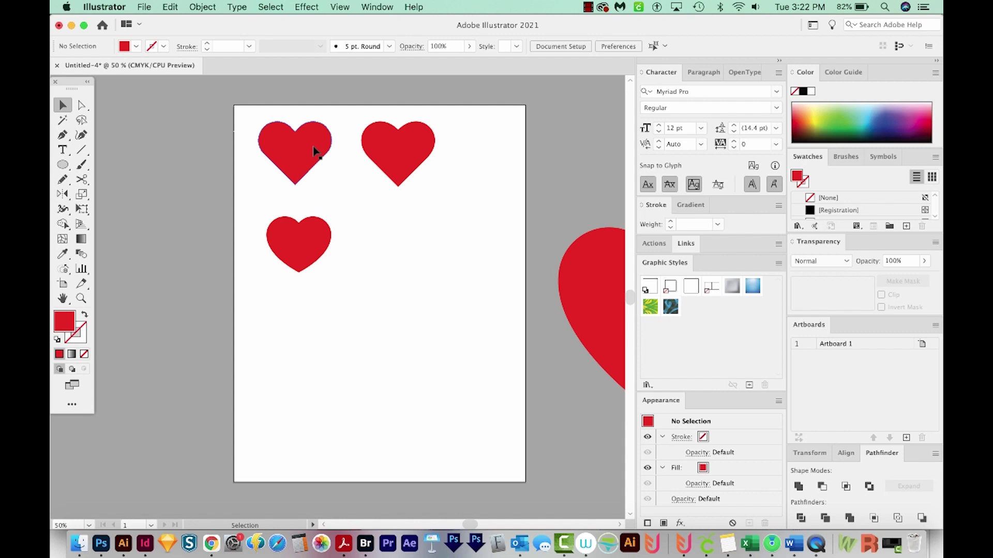
{"action": "scroll", "coordinate": [346, 243], "scroll_direction": "down", "scroll_amount": 1}
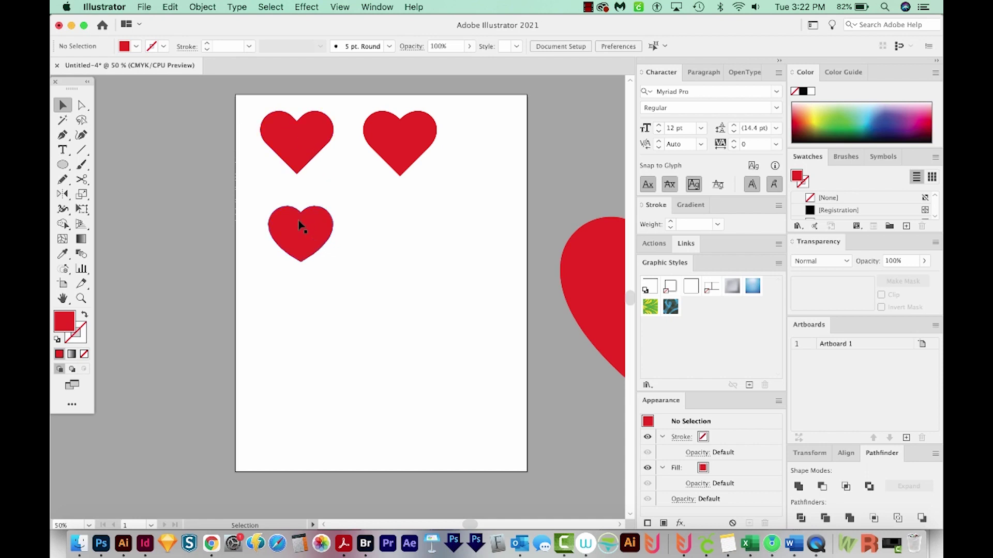
Place a smaller copy of the heart below it with a white outline.
{"action": "left_click_drag", "start_coordinate": [293, 238], "coordinate": [291, 345]}
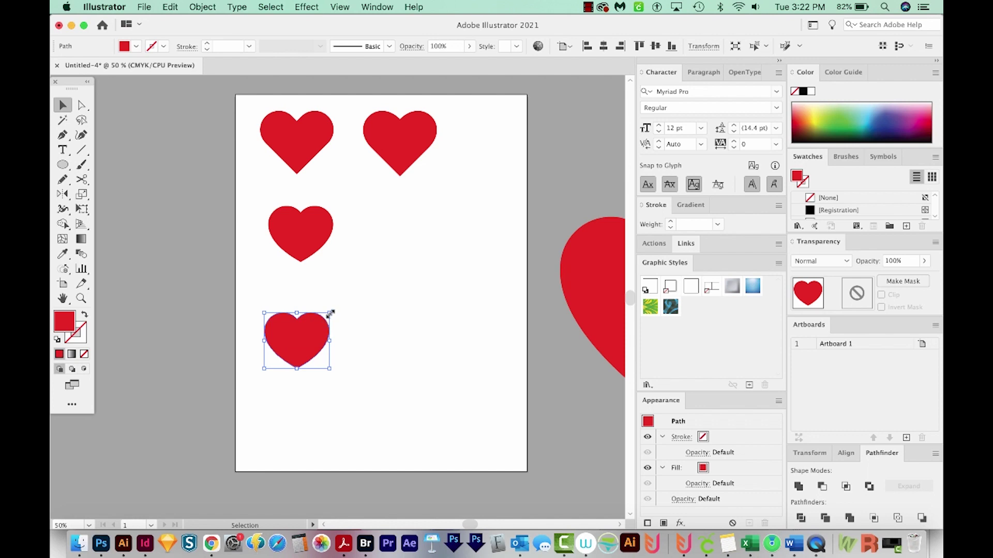
{"action": "mouse_move", "coordinate": [330, 312]}
{"action": "left_mouse_down"}
{"action": "mouse_move", "coordinate": [313, 344]}
{"action": "mouse_move", "coordinate": [296, 317]}
{"action": "left_mouse_up"}
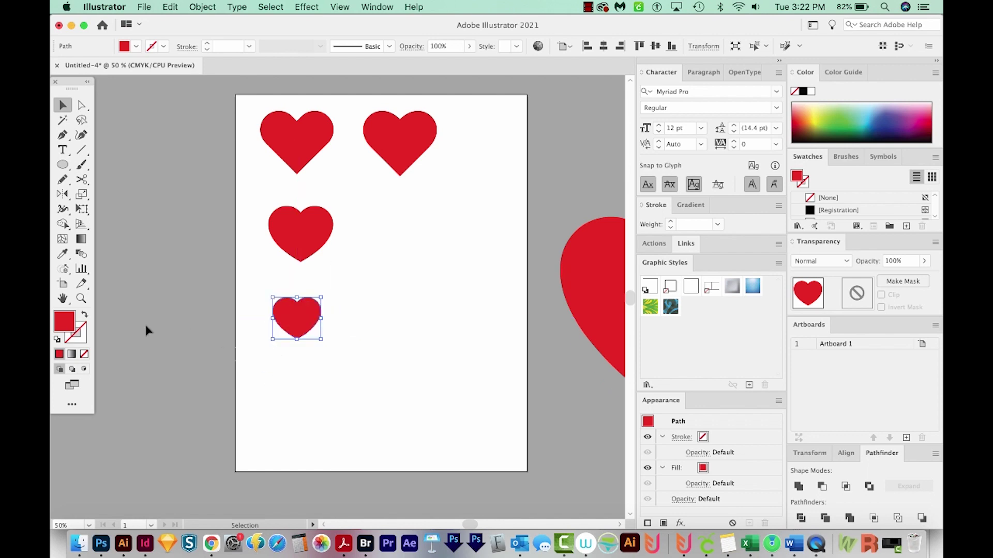
{"action": "left_click", "coordinate": [78, 339]}
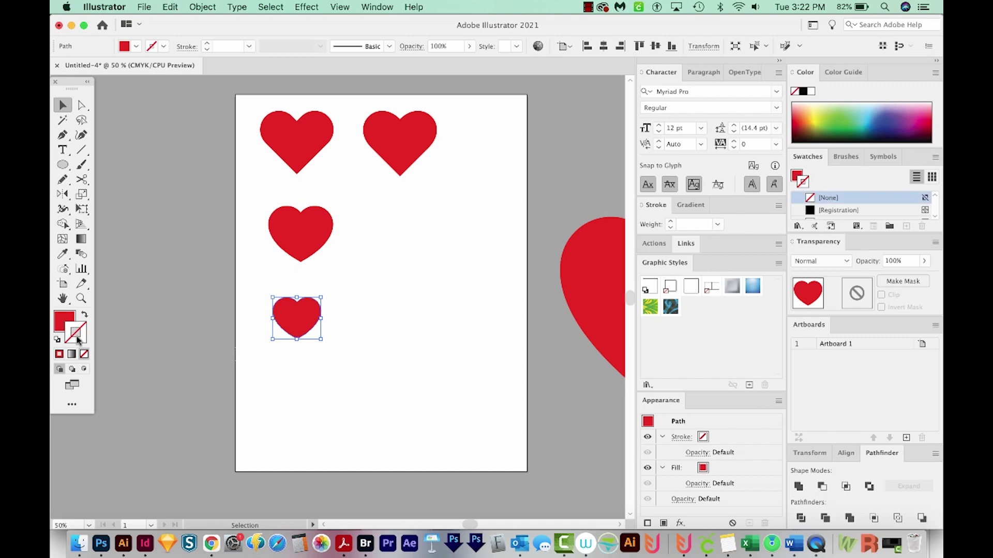
{"action": "left_click", "coordinate": [811, 91]}
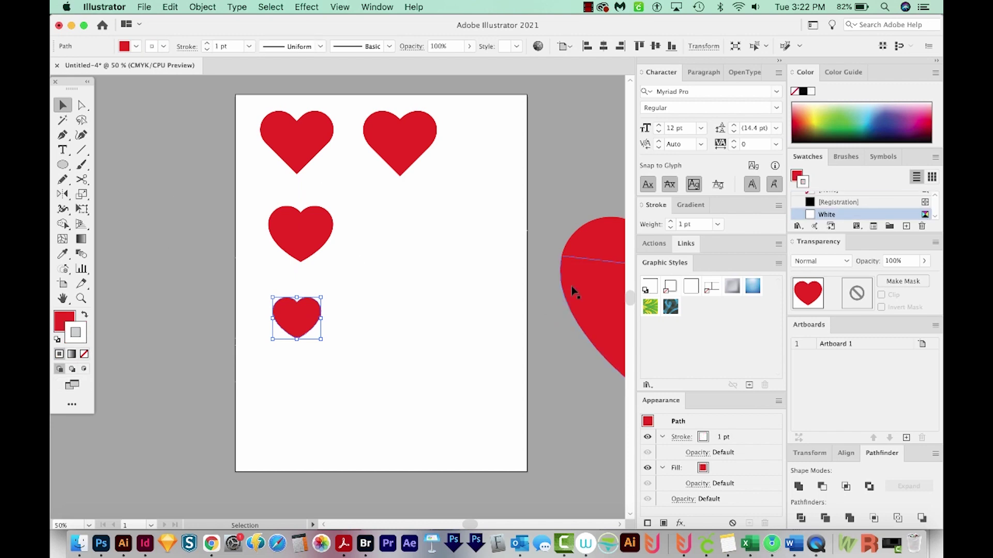
Thicken the white outline to 3 pt and add a copy enlarged to about 124 pt wide.
{"action": "left_click", "coordinate": [670, 221]}
{"action": "left_click", "coordinate": [409, 333]}
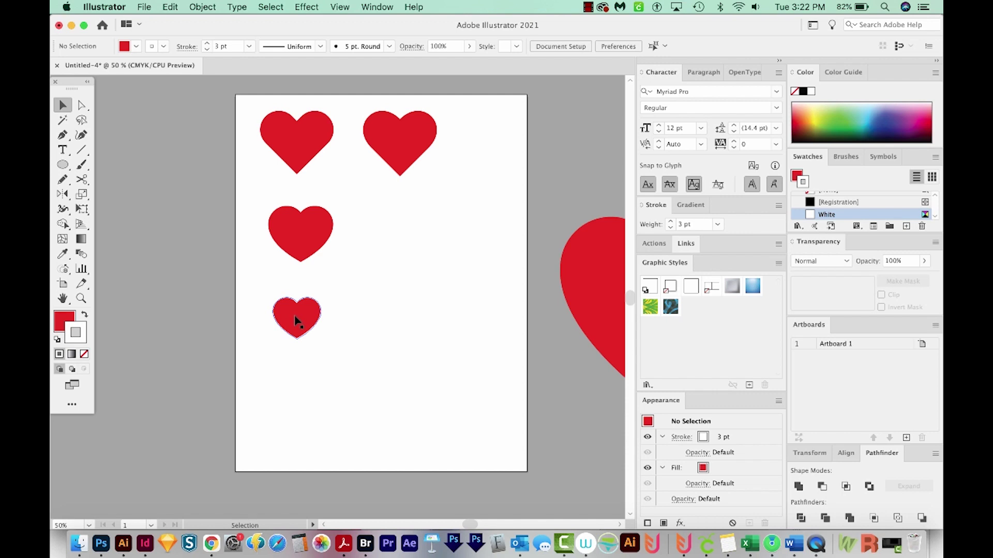
{"action": "left_click_drag", "start_coordinate": [293, 314], "coordinate": [388, 339]}
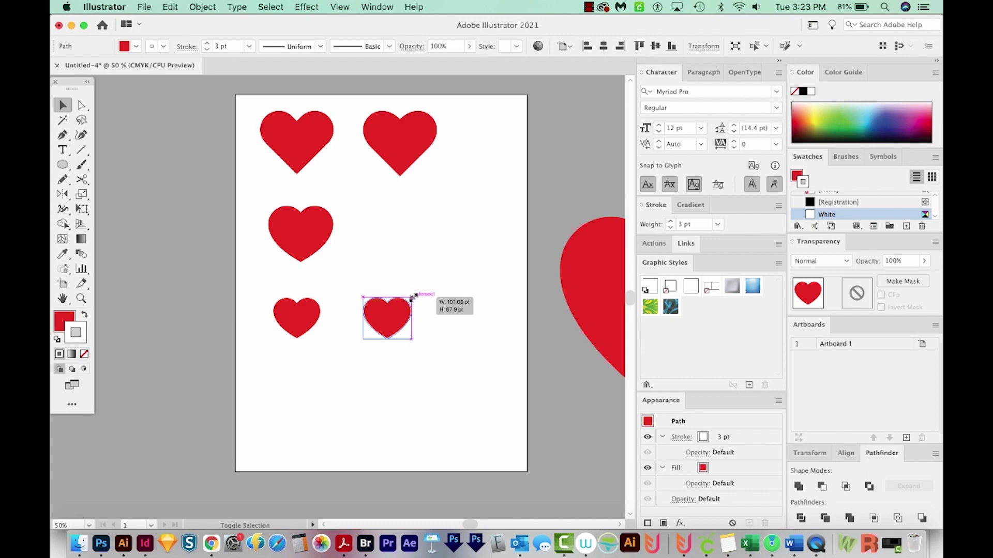
{"action": "left_click_drag", "start_coordinate": [412, 297], "coordinate": [419, 293]}
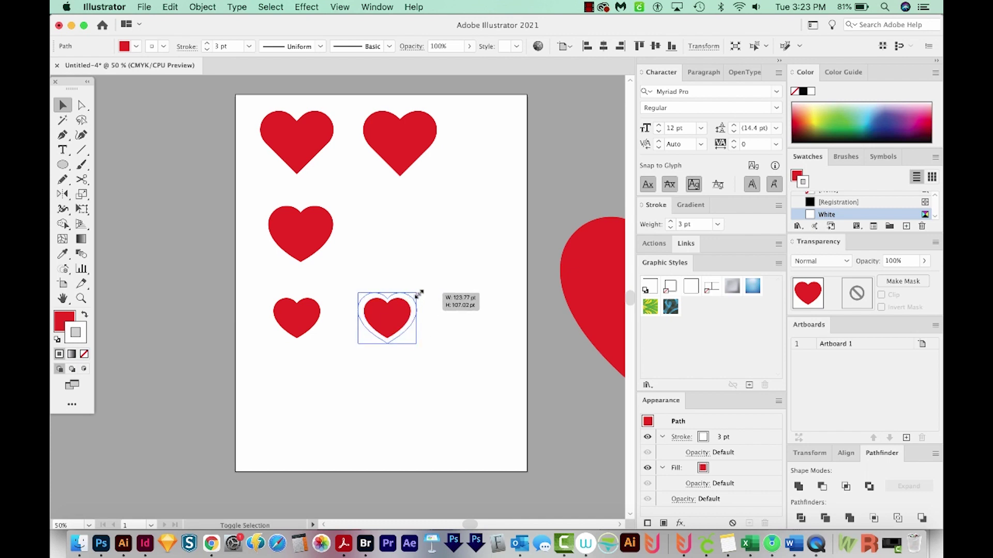
{"action": "left_click_drag", "start_coordinate": [419, 293], "coordinate": [419, 293]}
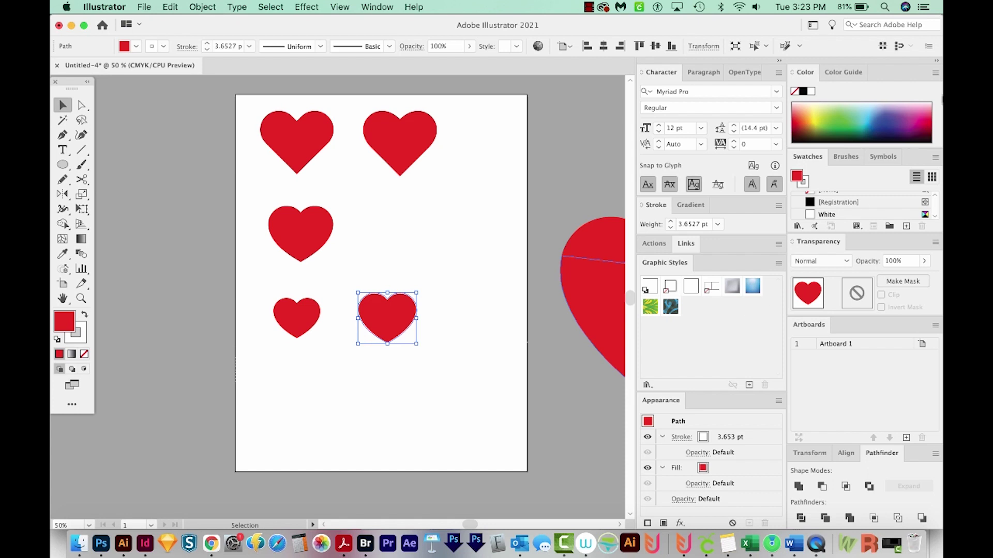
Fill the enlarged copy with magenta and set Blend options to 8 specified steps.
{"action": "left_click", "coordinate": [919, 114]}
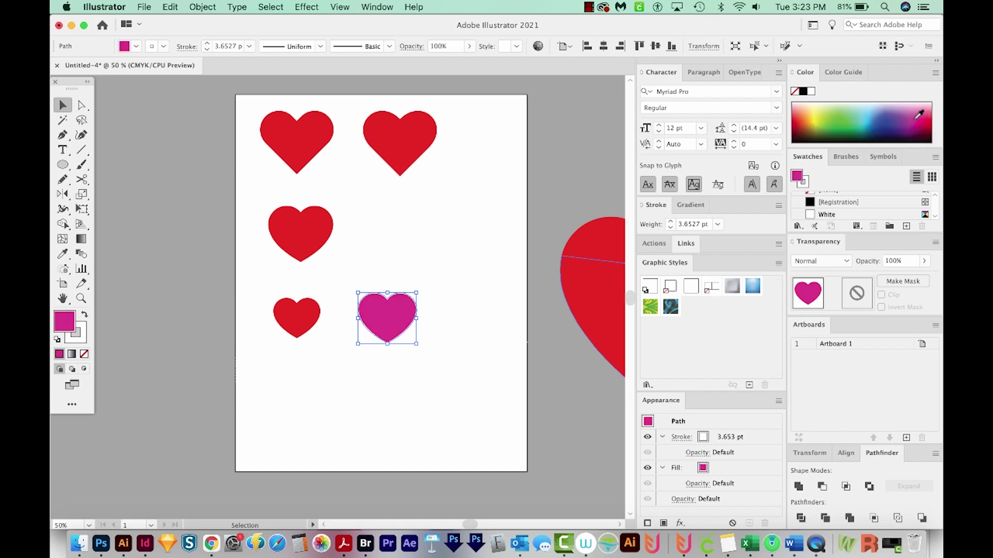
{"action": "left_click", "coordinate": [438, 377]}
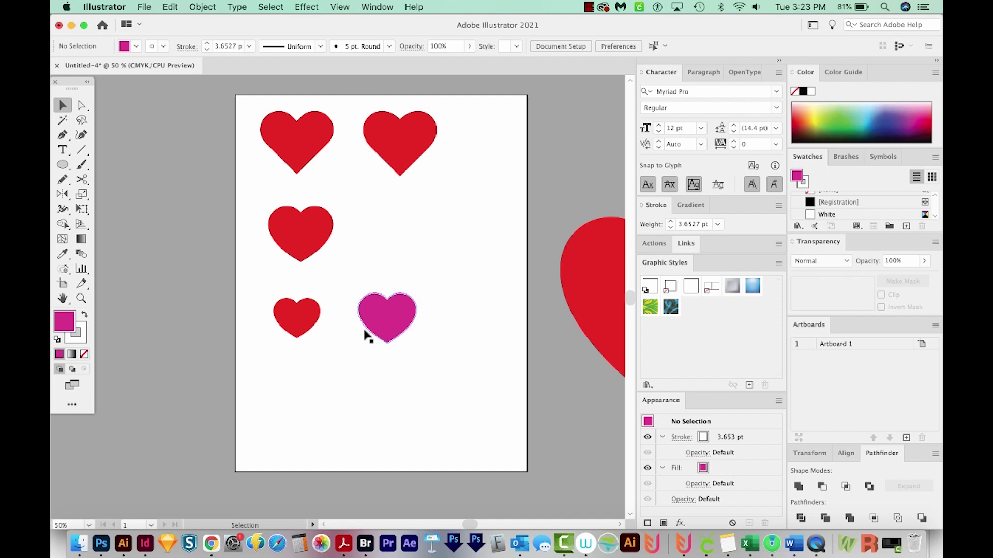
{"action": "double_click", "coordinate": [80, 256]}
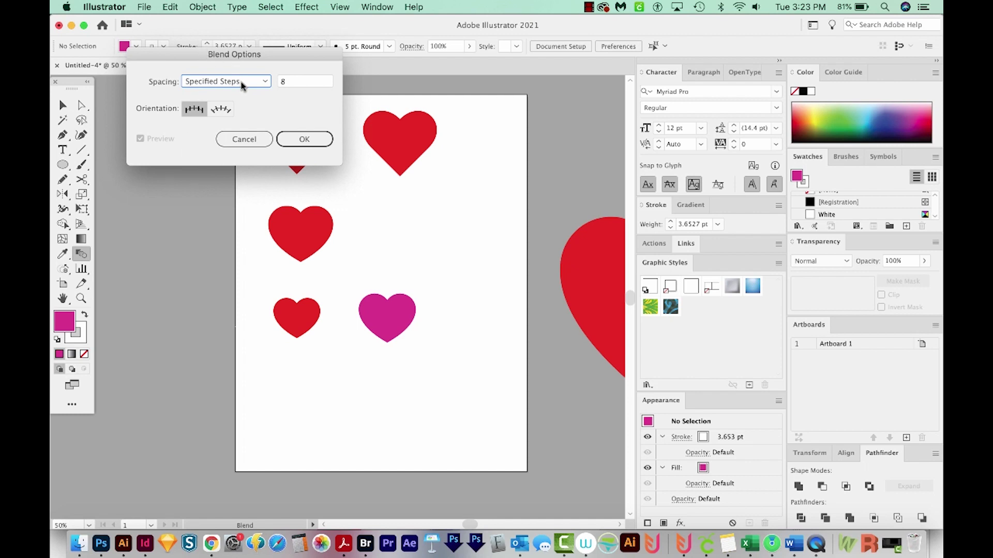
{"action": "left_click", "coordinate": [307, 84]}
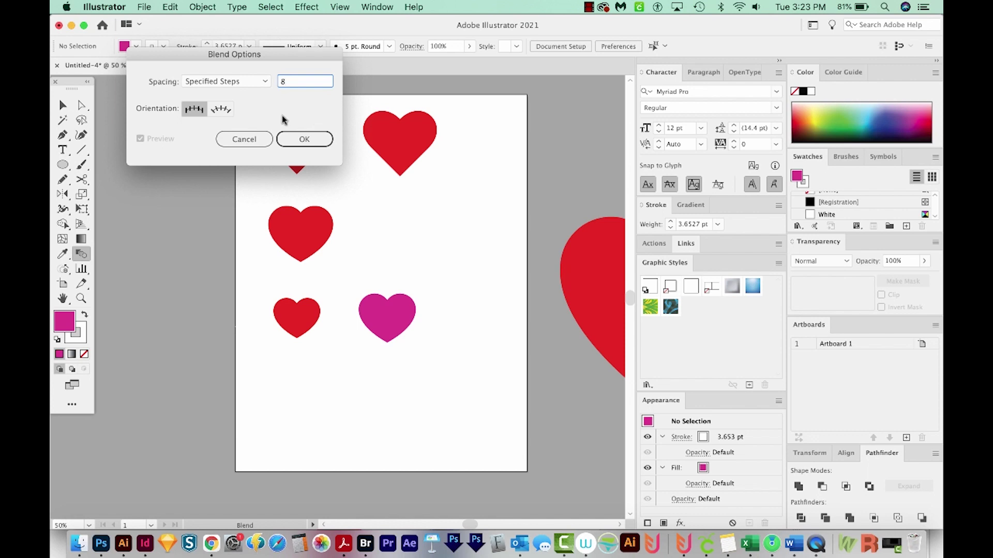
{"action": "left_click", "coordinate": [304, 140]}
{"action": "left_click", "coordinate": [305, 150]}
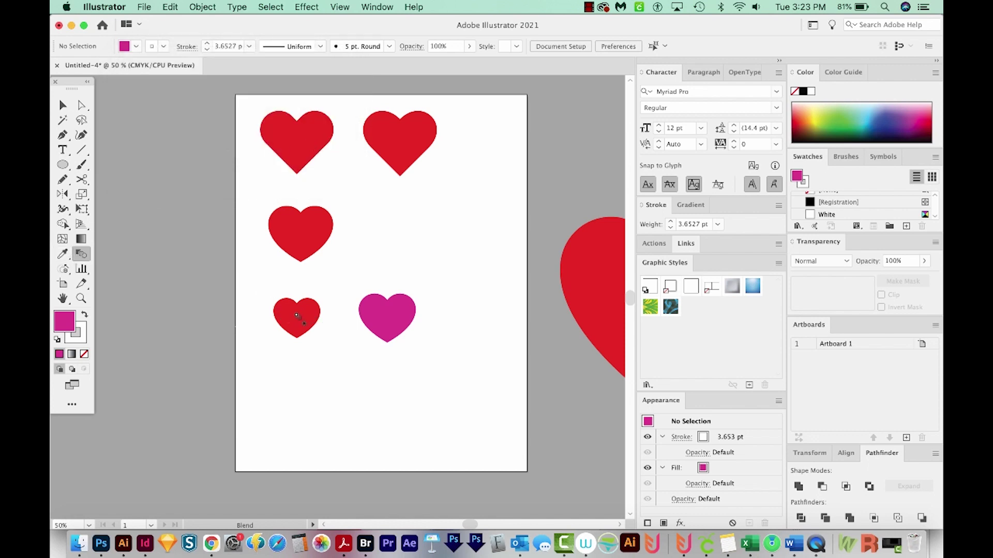
Blend the small red heart into the magenta heart and zoom in on the blend.
{"action": "left_click", "coordinate": [389, 309]}
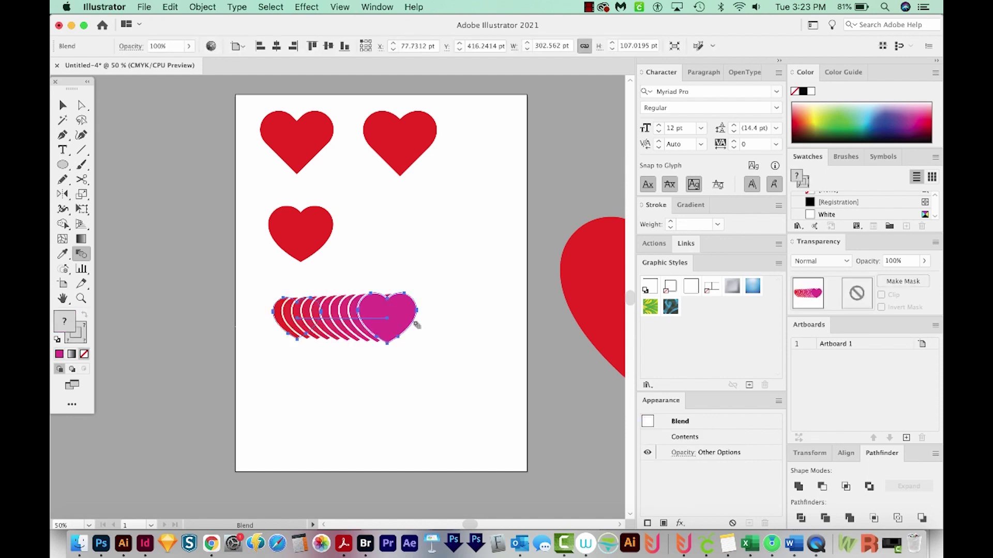
{"action": "key", "text": "z"}
{"action": "left_click_drag", "start_coordinate": [458, 240], "coordinate": [236, 364]}
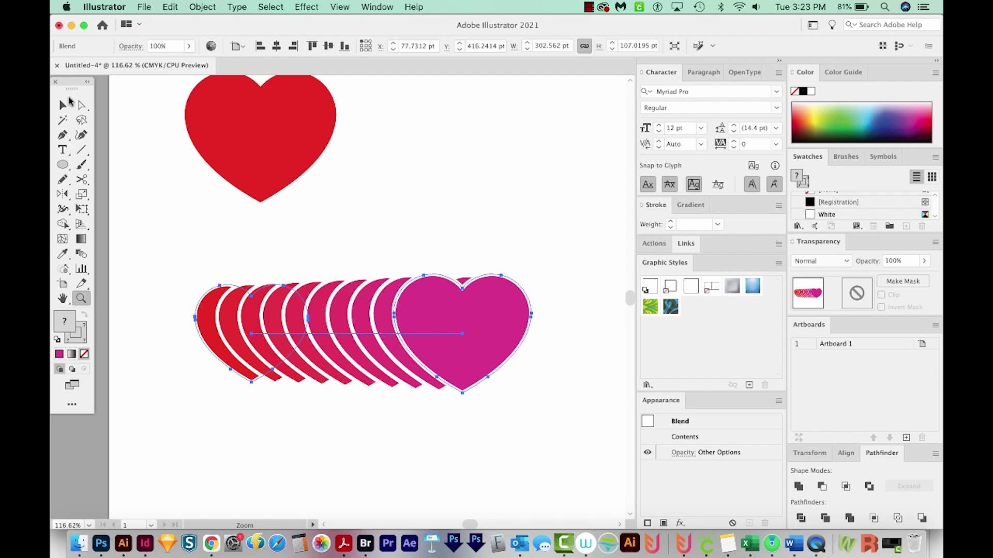
Shrink the blend's red starting heart via Group Selection, then zoom back out.
{"action": "left_click_drag", "start_coordinate": [81, 105], "coordinate": [156, 120]}
{"action": "left_click", "coordinate": [204, 300]}
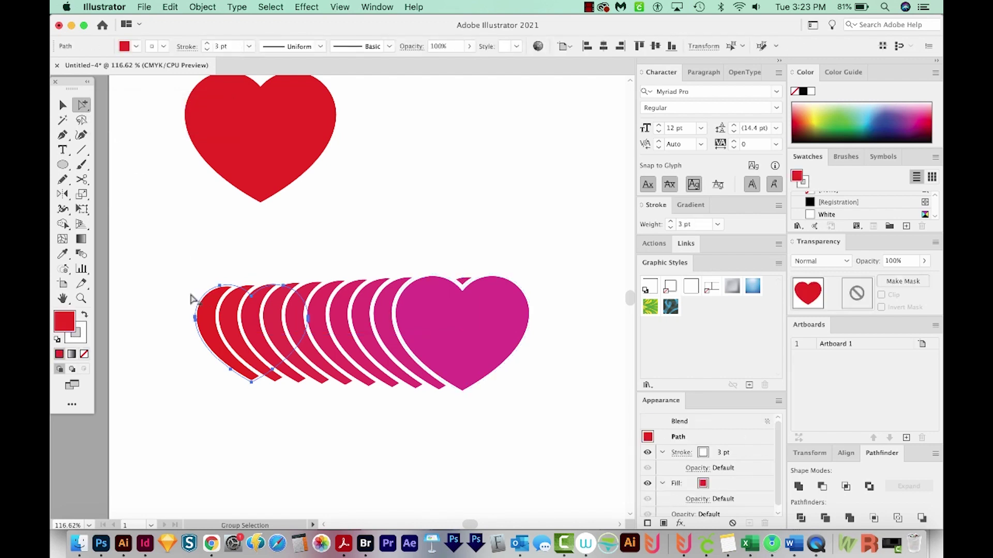
{"action": "key", "text": "v"}
{"action": "mouse_move", "coordinate": [198, 288]}
{"action": "left_mouse_down"}
{"action": "mouse_move", "coordinate": [224, 310]}
{"action": "mouse_move", "coordinate": [147, 329]}
{"action": "left_mouse_up"}
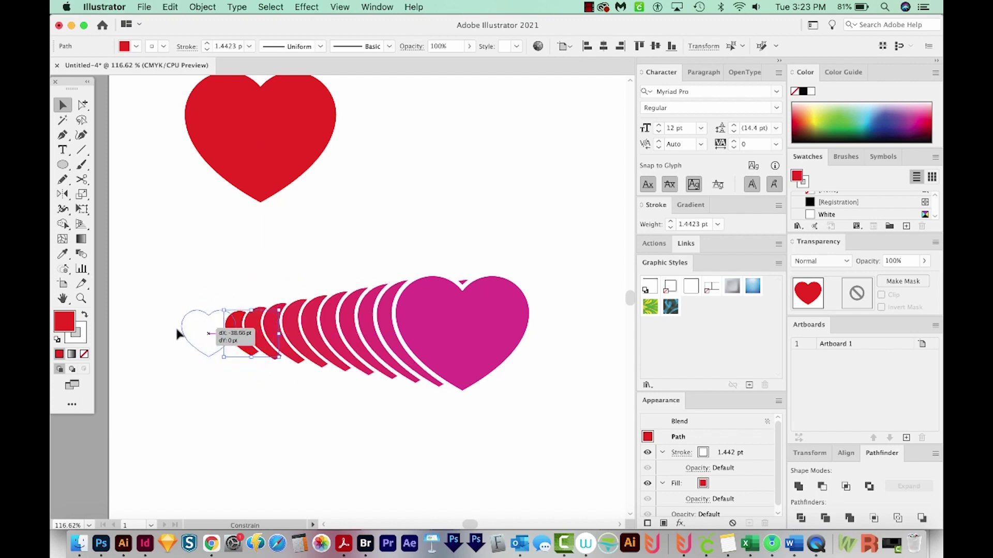
{"action": "key", "text": "super+minus"}
{"action": "key", "text": "super+minus"}
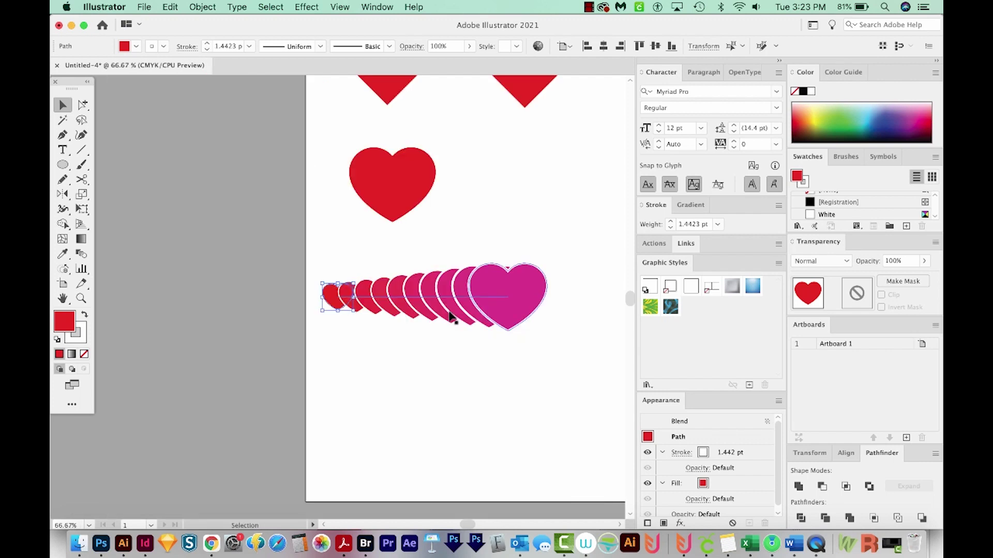
{"action": "left_click_drag", "start_coordinate": [572, 350], "coordinate": [473, 392]}
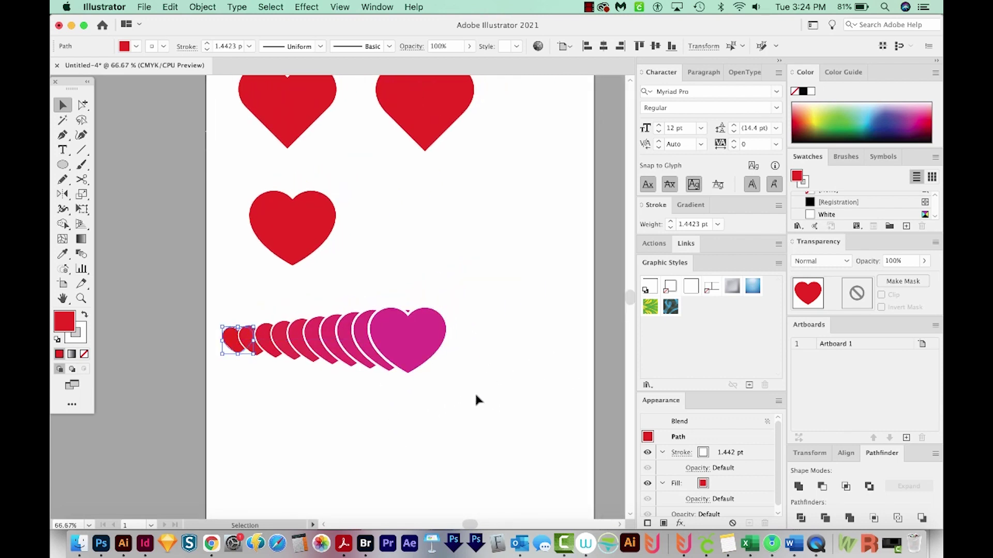
{"action": "scroll", "coordinate": [474, 392], "scroll_direction": "right", "scroll_amount": 2}
{"action": "scroll", "coordinate": [474, 392], "scroll_direction": "up", "scroll_amount": 1}
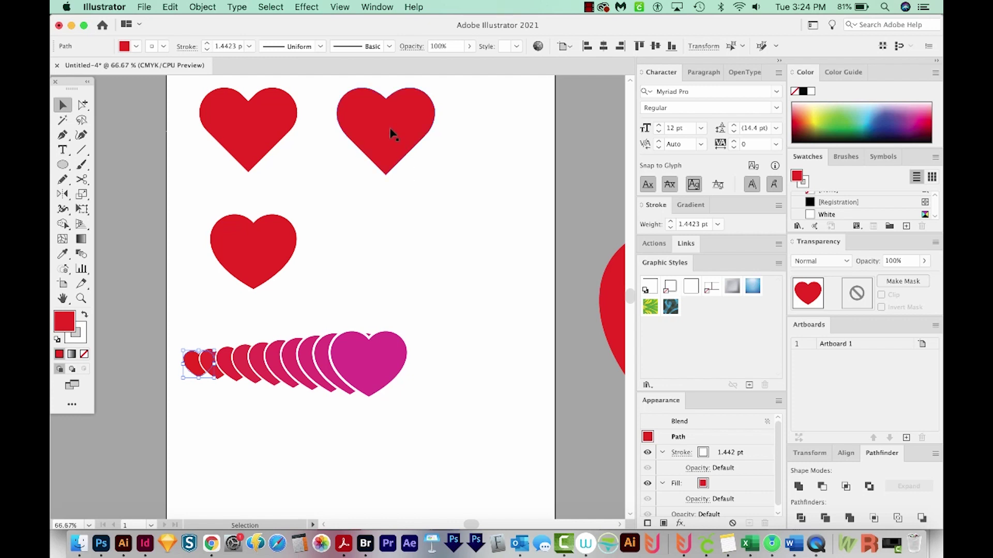
Copy the top-right heart below the blend and scale it small.
{"action": "left_click_drag", "start_coordinate": [388, 129], "coordinate": [434, 451]}
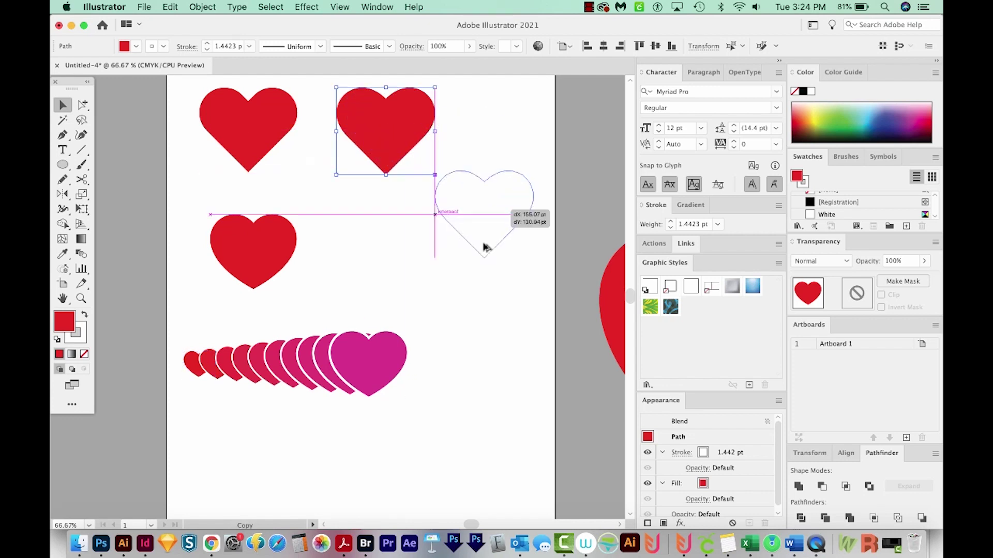
{"action": "left_click_drag", "start_coordinate": [434, 451], "coordinate": [459, 449]}
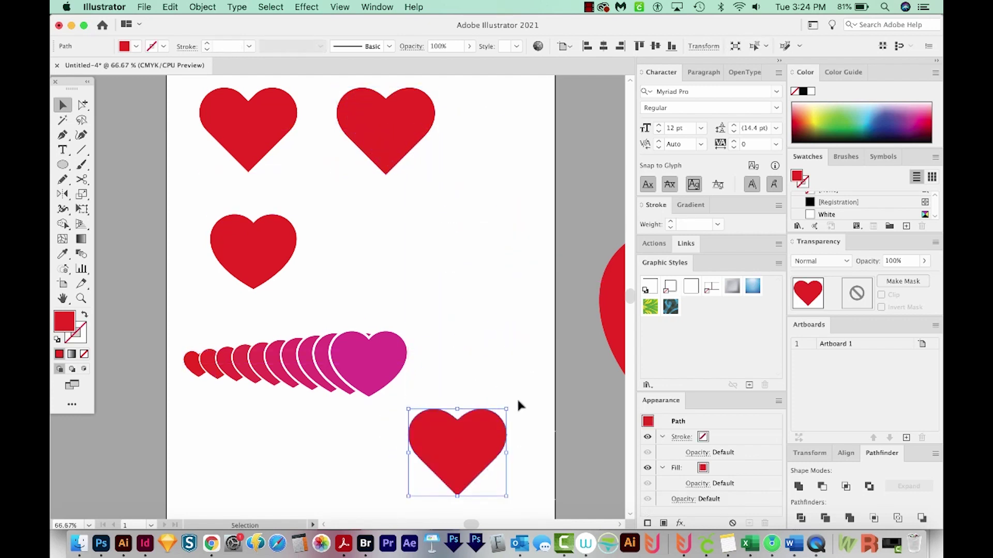
{"action": "left_click_drag", "start_coordinate": [506, 409], "coordinate": [471, 441]}
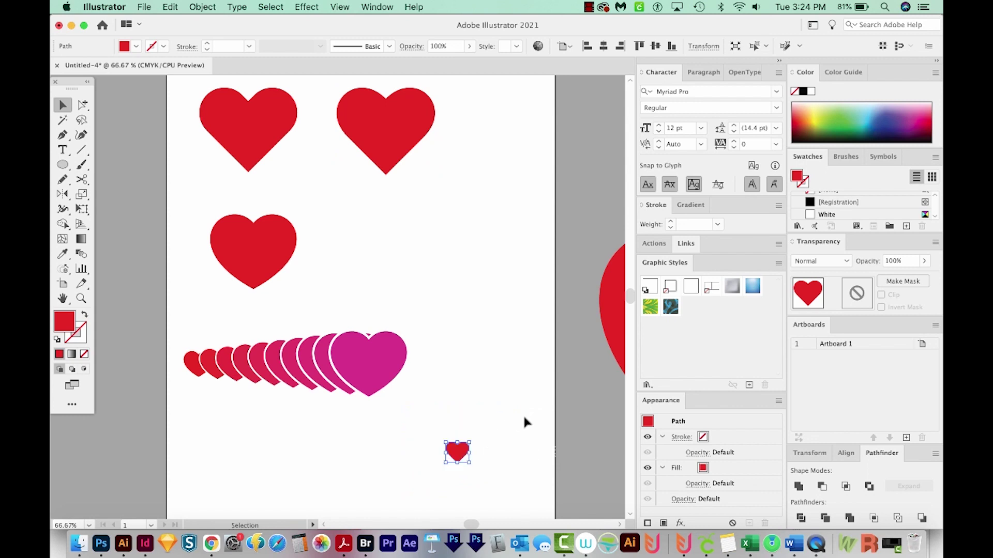
Save the small heart as a Graphic symbol named New Symbol.
{"action": "left_click", "coordinate": [882, 157]}
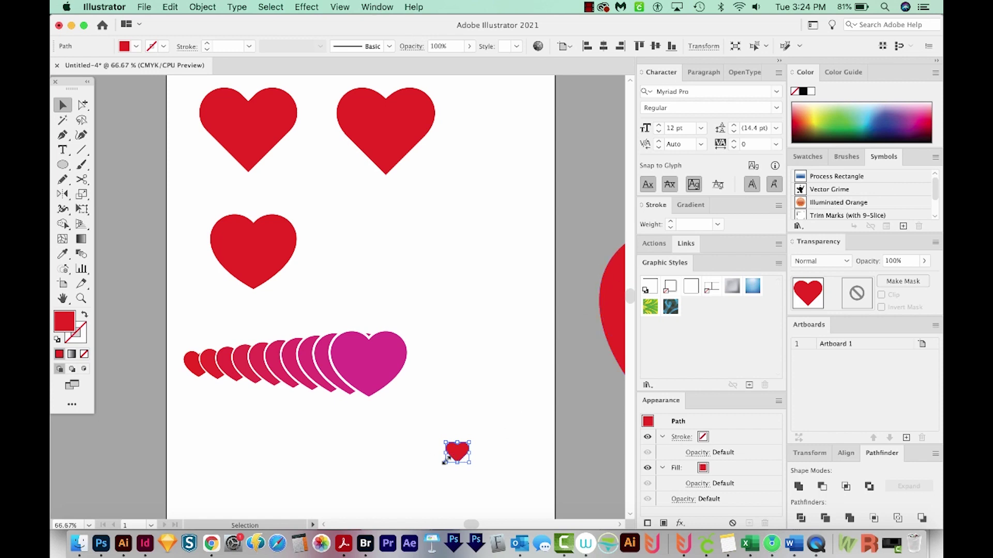
{"action": "left_click_drag", "start_coordinate": [444, 461], "coordinate": [828, 200]}
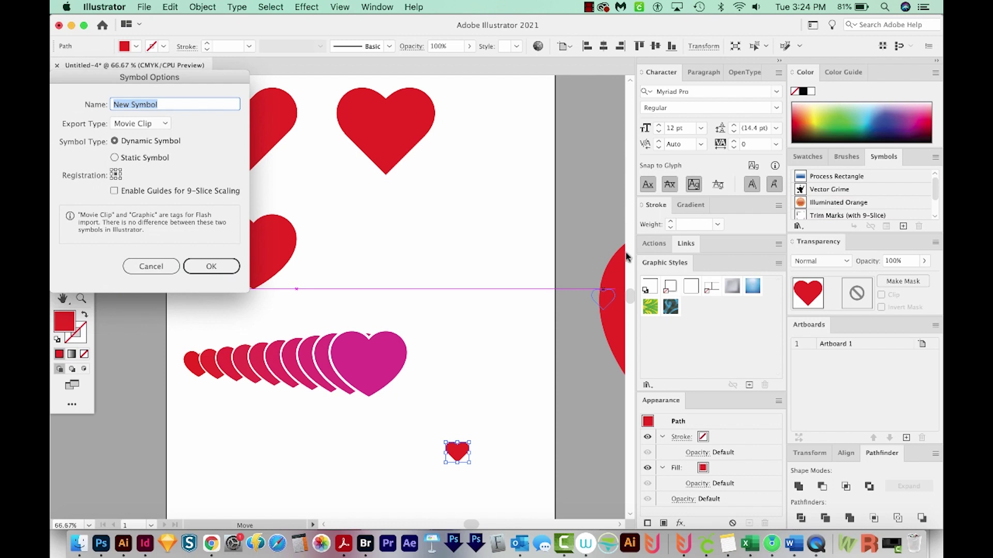
{"action": "left_click_drag", "start_coordinate": [149, 77], "coordinate": [421, 117]}
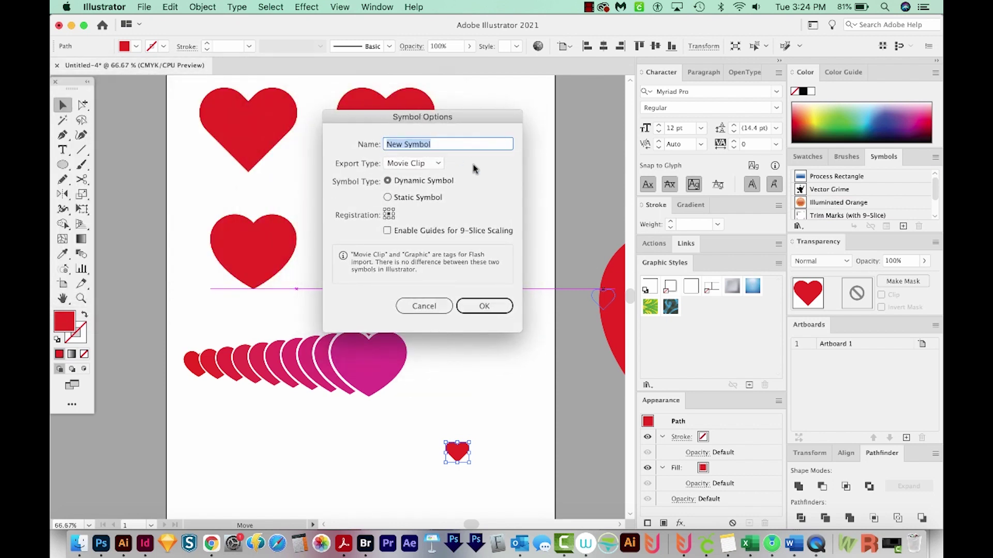
{"action": "left_click", "coordinate": [431, 163]}
{"action": "left_click", "coordinate": [421, 190]}
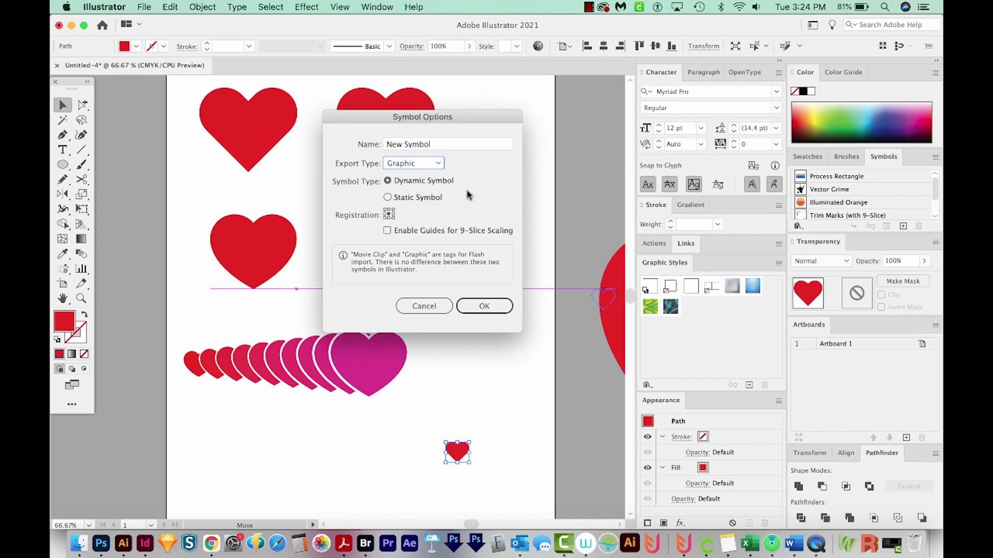
{"action": "left_click", "coordinate": [482, 307]}
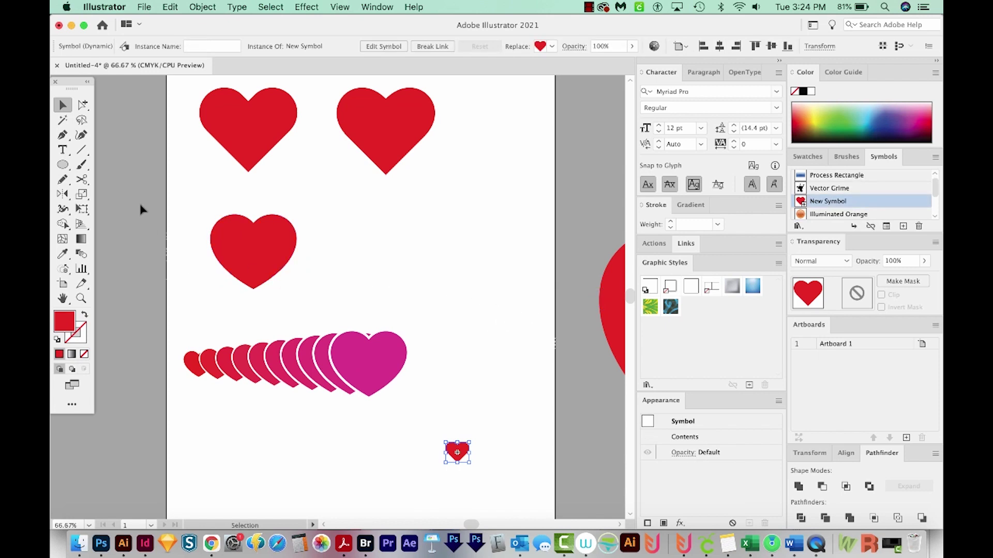
Spray New Symbol hearts over the page's right side, undoing the extra spray.
{"action": "left_click", "coordinate": [67, 269]}
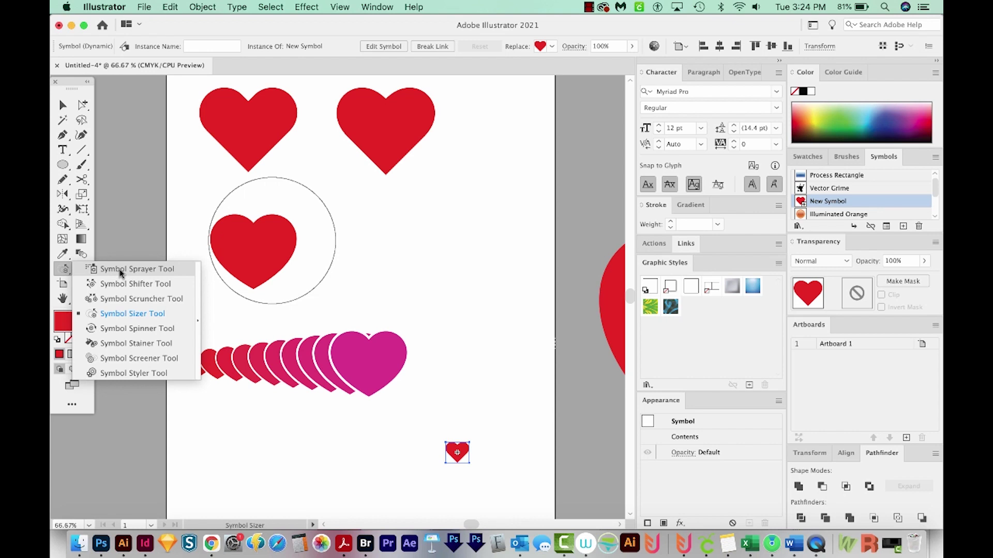
{"action": "left_click", "coordinate": [120, 270]}
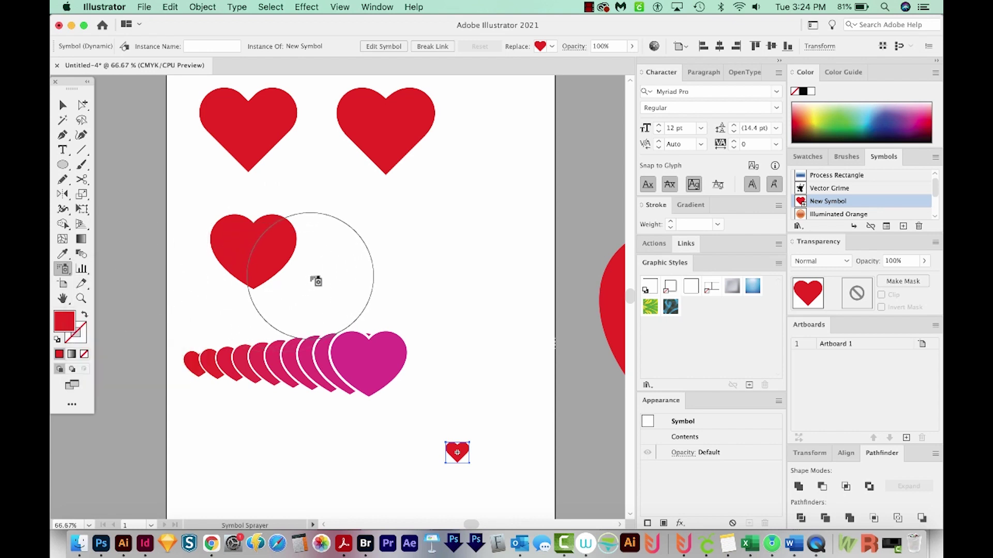
{"action": "left_click_drag", "start_coordinate": [378, 231], "coordinate": [417, 275]}
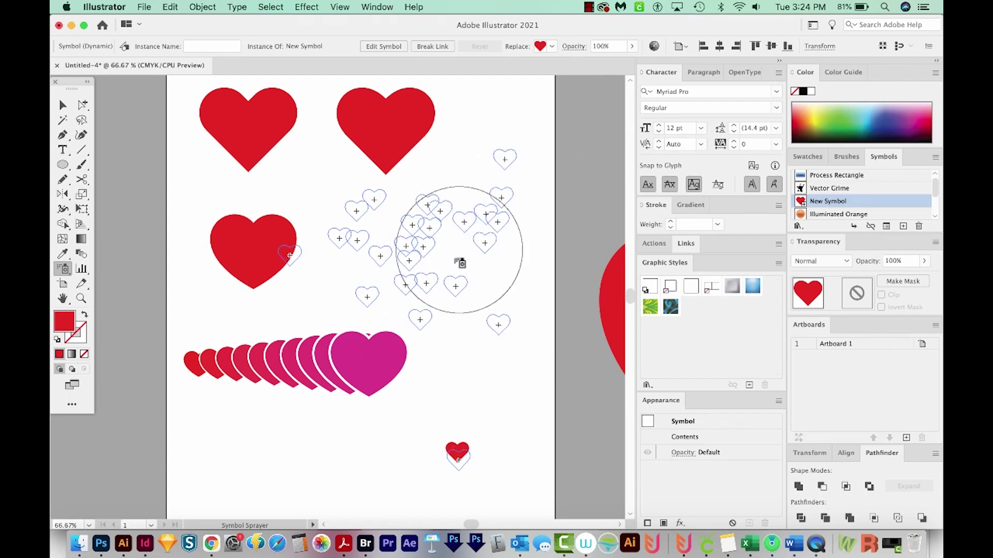
{"action": "left_click_drag", "start_coordinate": [305, 258], "coordinate": [455, 248]}
{"action": "key", "text": "super+z"}
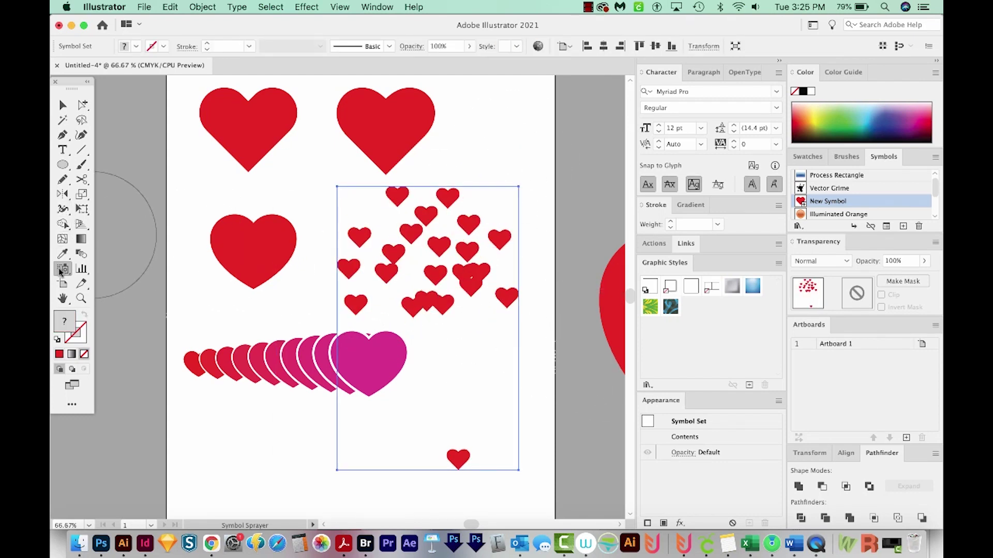
Enlarge the sprayed hearts with Symbol Sizer and spin them to varied angles.
{"action": "left_click_drag", "start_coordinate": [60, 272], "coordinate": [104, 271]}
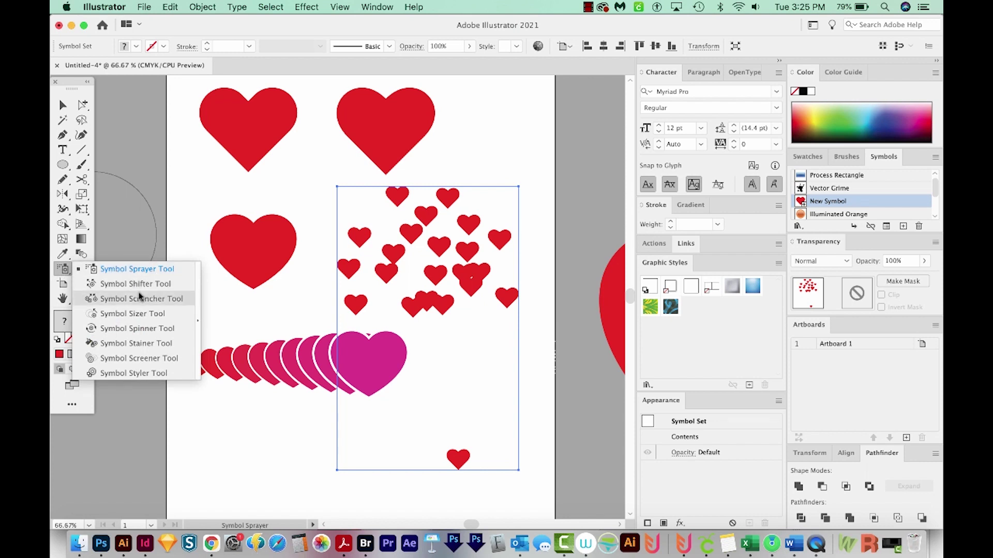
{"action": "left_click", "coordinate": [123, 317]}
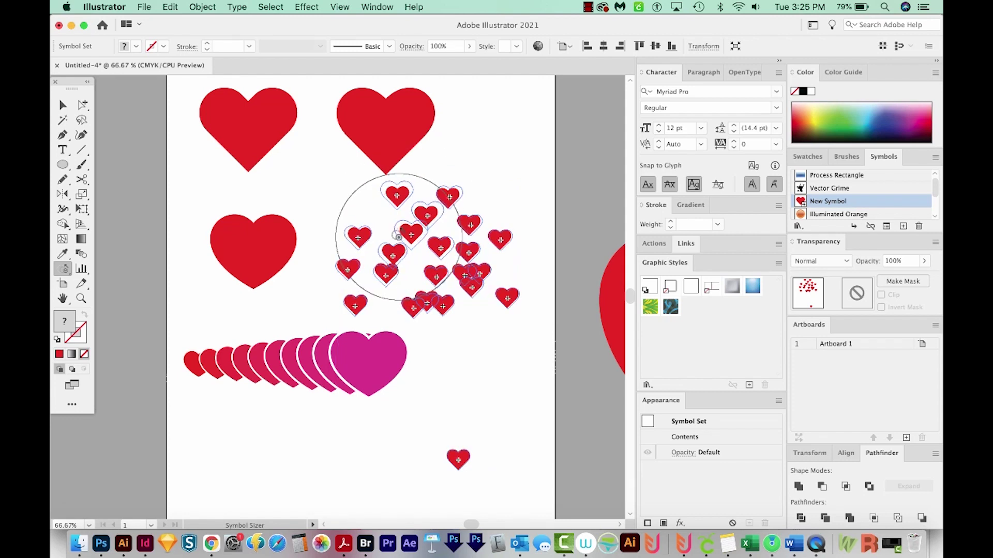
{"action": "left_click_drag", "start_coordinate": [398, 236], "coordinate": [357, 290]}
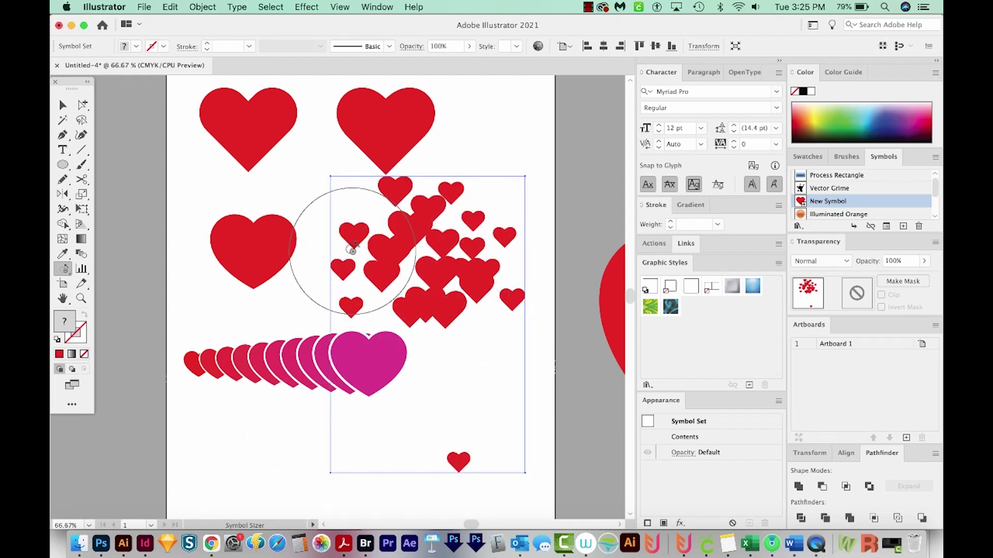
{"action": "left_click", "coordinate": [63, 269]}
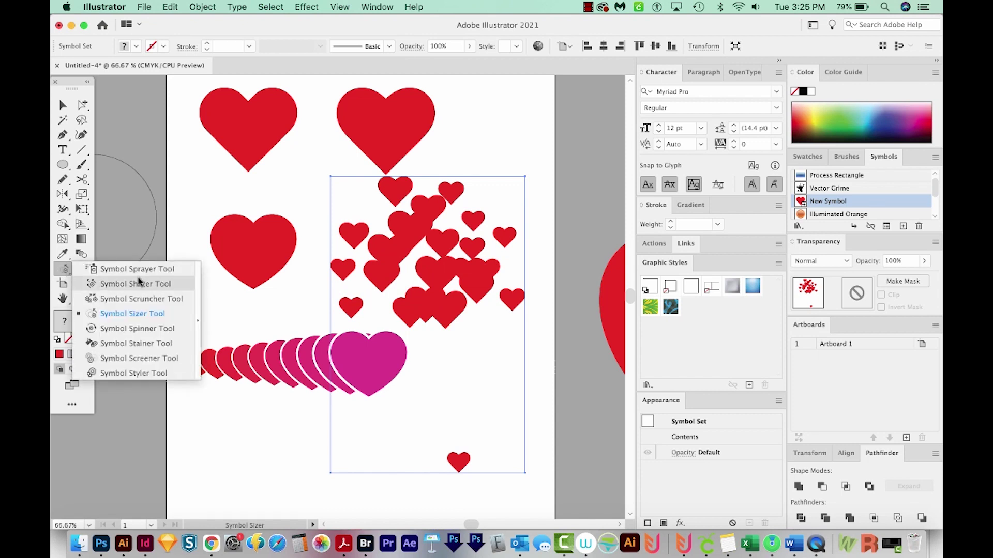
{"action": "left_click", "coordinate": [142, 328]}
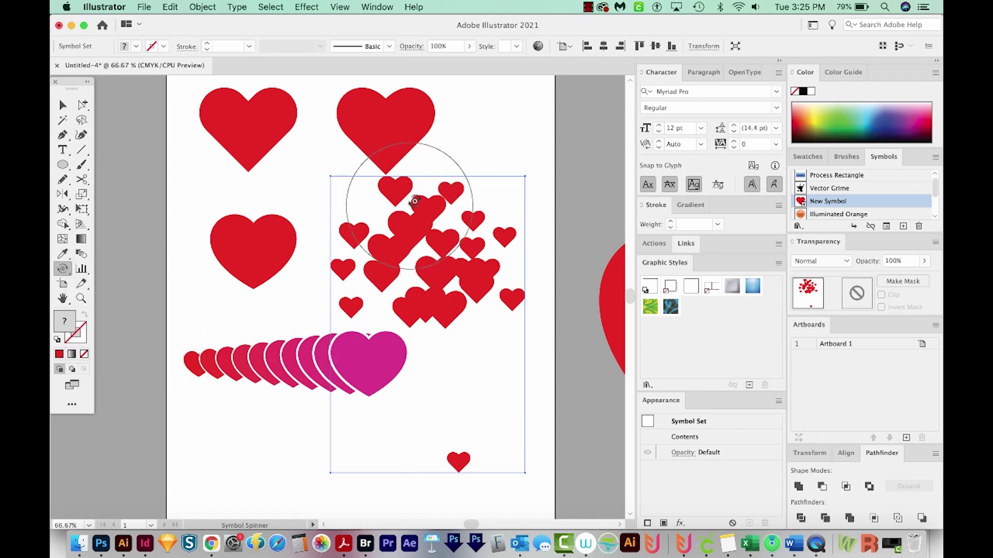
{"action": "mouse_move", "coordinate": [377, 236]}
{"action": "left_mouse_down"}
{"action": "mouse_move", "coordinate": [505, 243]}
{"action": "mouse_move", "coordinate": [497, 222]}
{"action": "left_mouse_up"}
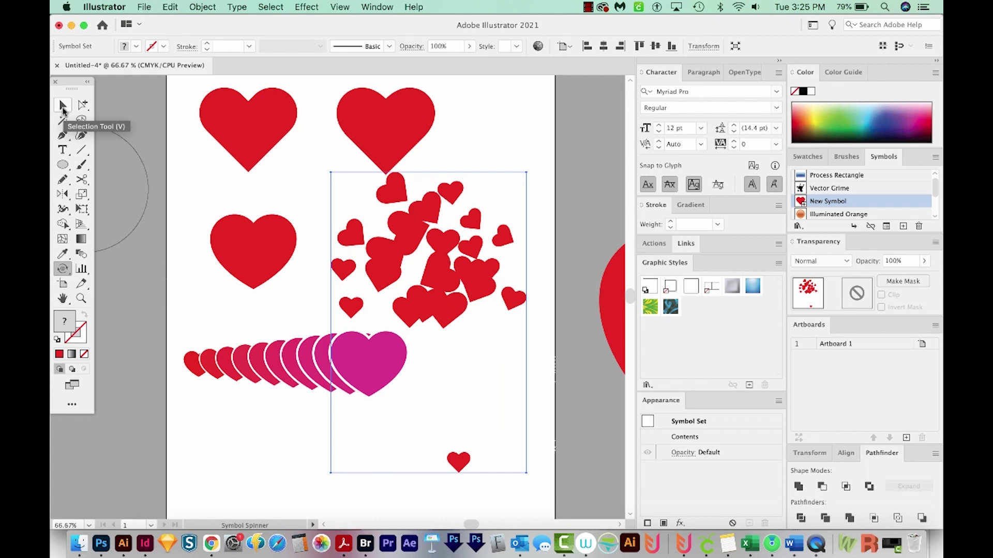
Place a New Symbol instance beside the artboard and zoom in on it.
{"action": "left_click", "coordinate": [62, 107]}
{"action": "scroll", "coordinate": [312, 236], "scroll_direction": "right", "scroll_amount": 3}
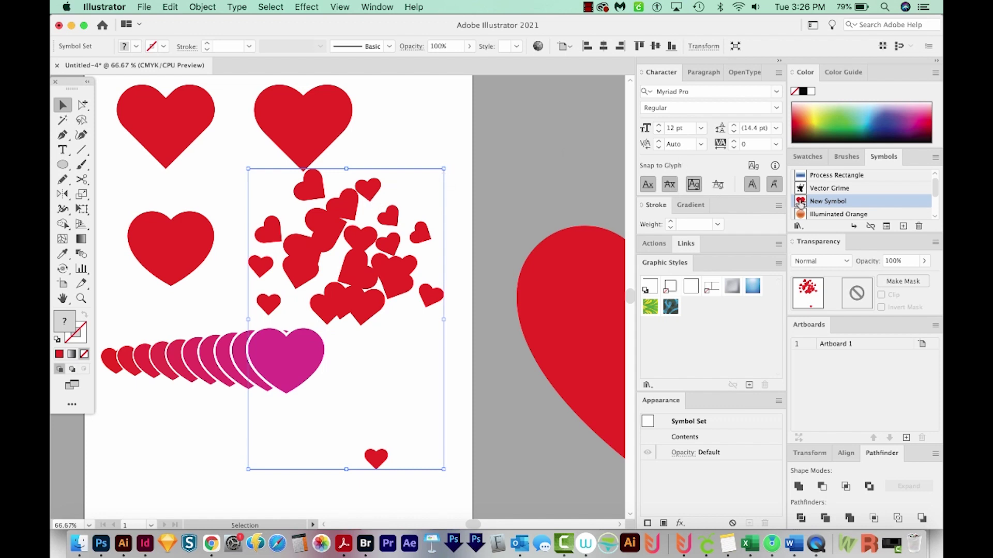
{"action": "mouse_move", "coordinate": [801, 202]}
{"action": "left_mouse_down"}
{"action": "mouse_move", "coordinate": [519, 172]}
{"action": "mouse_move", "coordinate": [412, 250]}
{"action": "left_mouse_up"}
{"action": "key", "text": "z"}
{"action": "left_click_drag", "start_coordinate": [355, 287], "coordinate": [323, 313]}
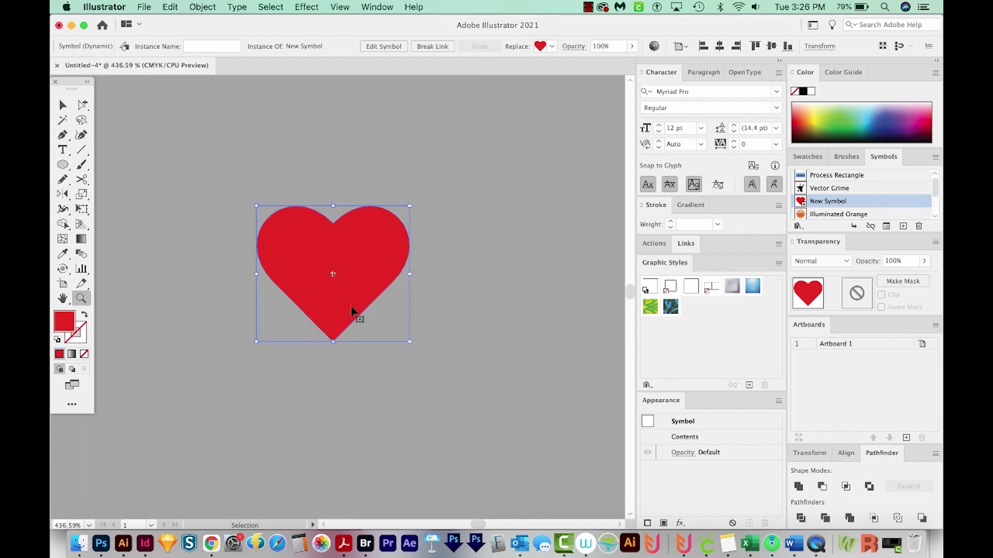
Expand the symbol into plain artwork and give it a 2 pt white outline.
{"action": "key", "text": "ctrl+shift+e"}
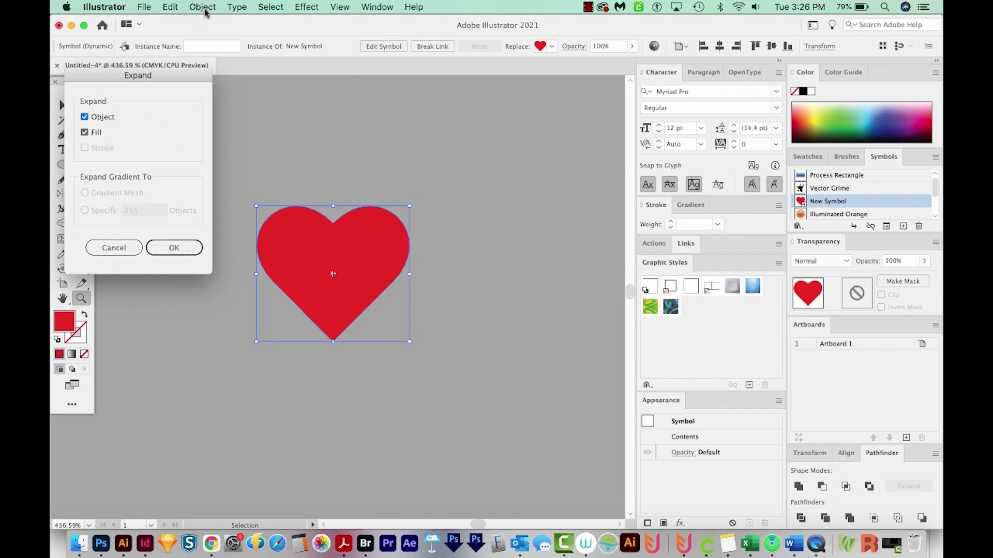
{"action": "left_click", "coordinate": [185, 250]}
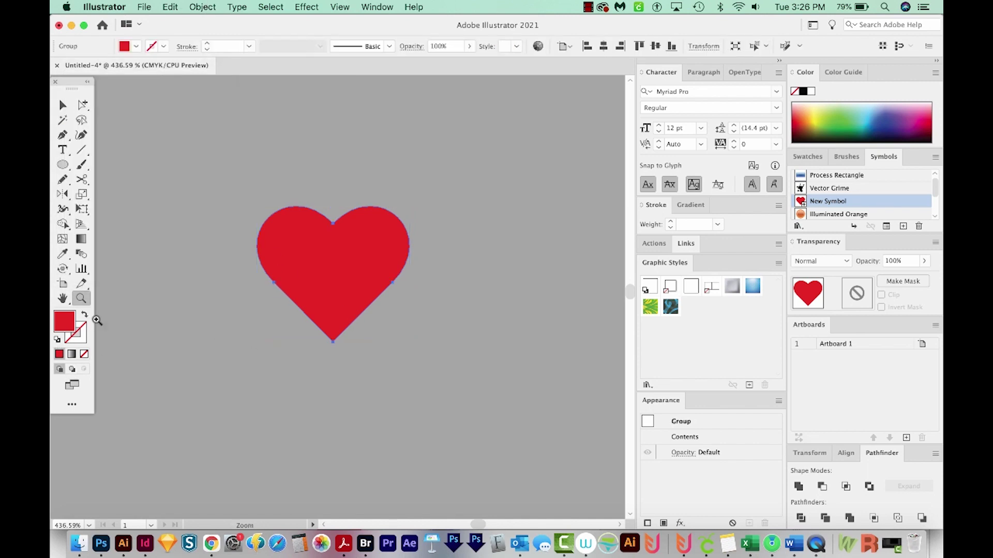
{"action": "key", "text": "x"}
{"action": "left_click", "coordinate": [811, 91]}
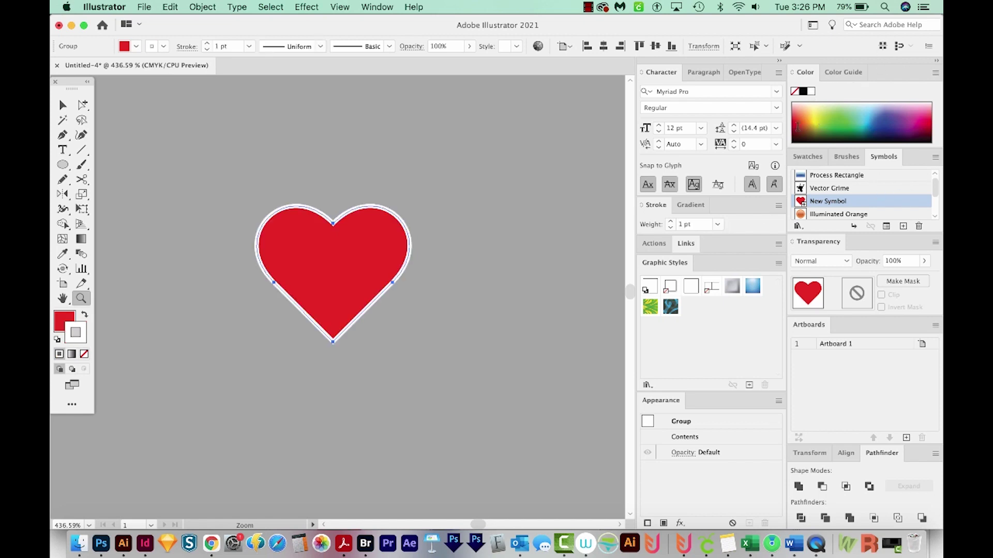
{"action": "left_click", "coordinate": [206, 44]}
Shrink the outlined heart around its centre and zoom out to 66.67%.
{"action": "key", "text": "v"}
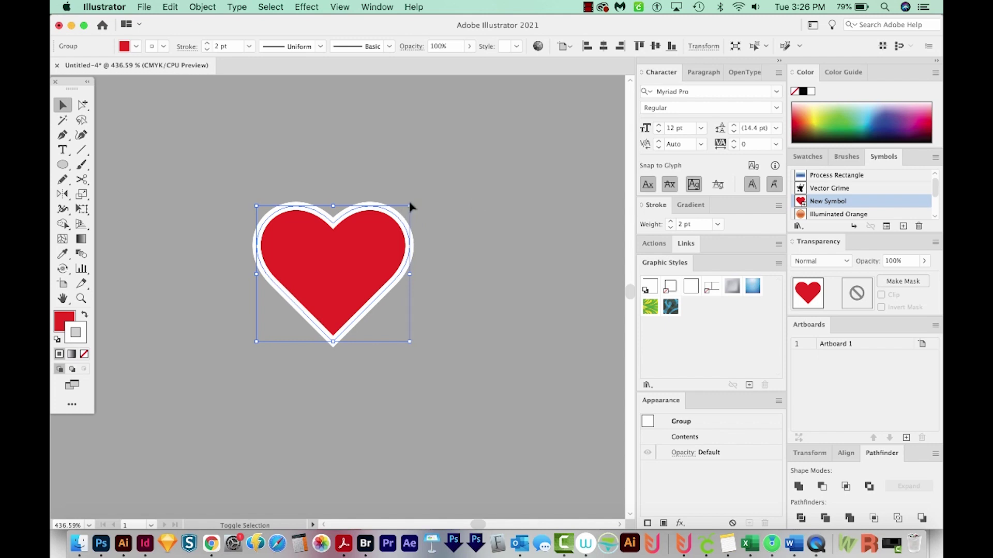
{"action": "left_click_drag", "start_coordinate": [411, 207], "coordinate": [404, 223]}
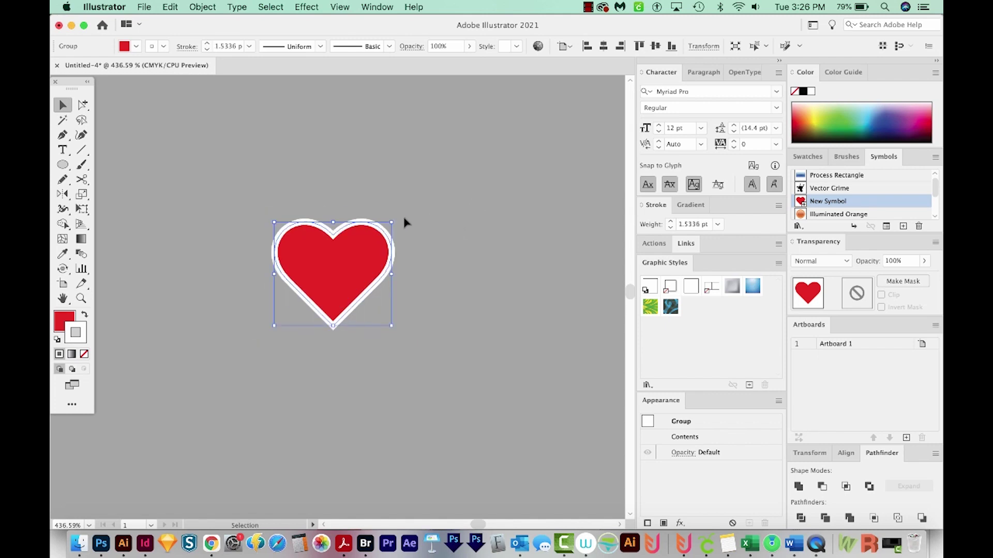
{"action": "key", "text": "super+minus"}
{"action": "key", "text": "super+minus"}
{"action": "key", "text": "super+minus"}
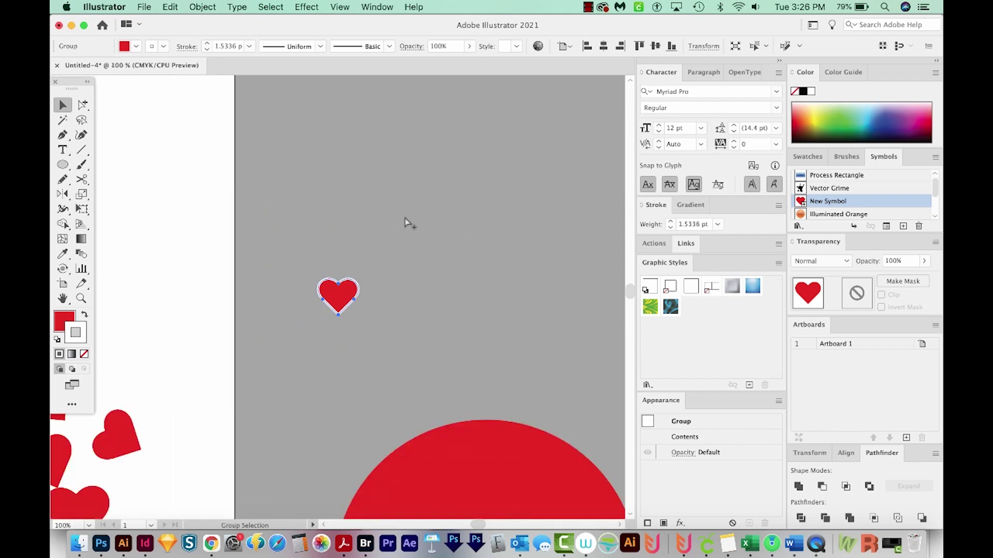
{"action": "key", "text": "super+minus"}
{"action": "key", "text": "super+minus"}
Save the outlined heart as a new symbol in the Symbols panel.
{"action": "scroll", "coordinate": [384, 304], "scroll_direction": "left", "scroll_amount": 5}
{"action": "scroll", "coordinate": [383, 304], "scroll_direction": "down", "scroll_amount": 2}
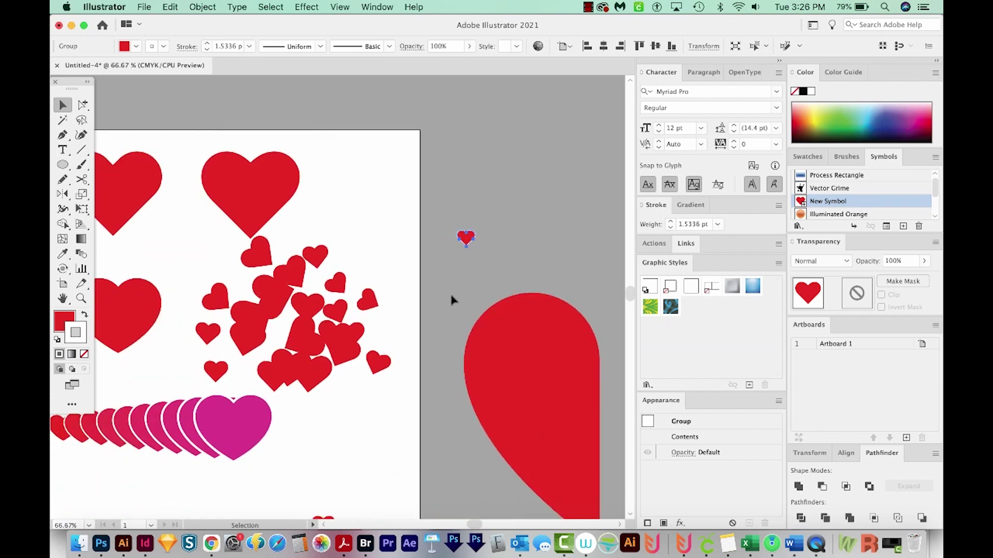
{"action": "left_click_drag", "start_coordinate": [466, 243], "coordinate": [723, 209]}
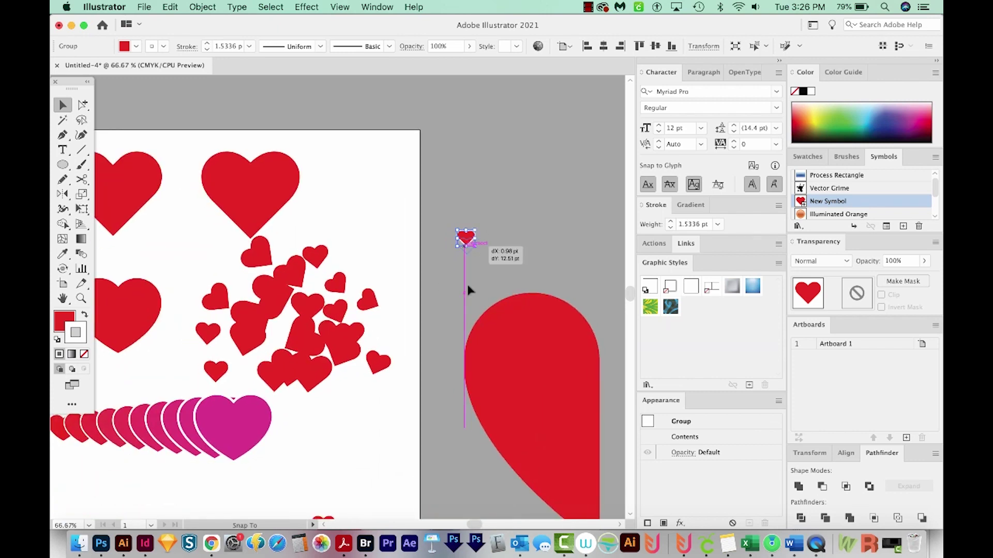
{"action": "left_click_drag", "start_coordinate": [785, 206], "coordinate": [800, 203]}
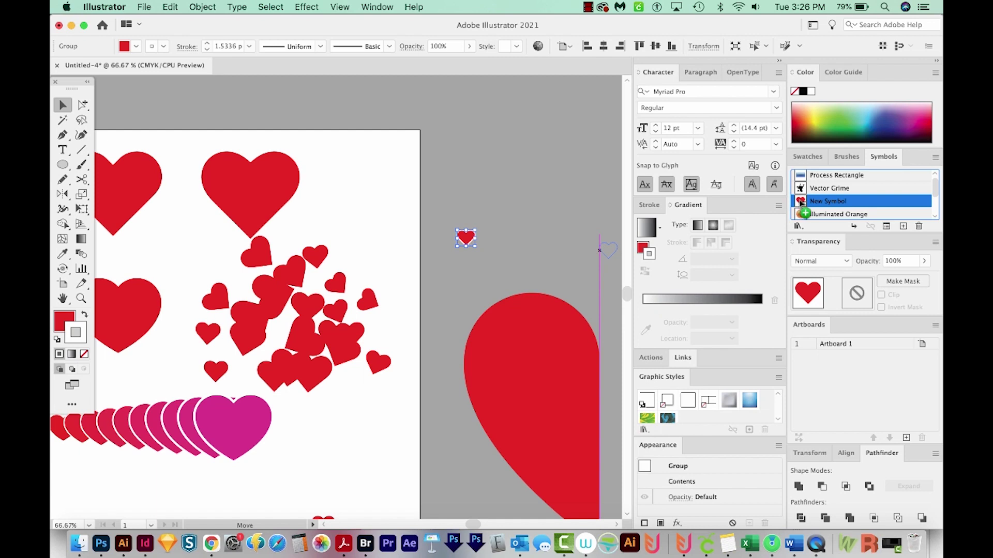
{"action": "key", "text": "z"}
{"action": "left_click", "coordinate": [244, 292]}
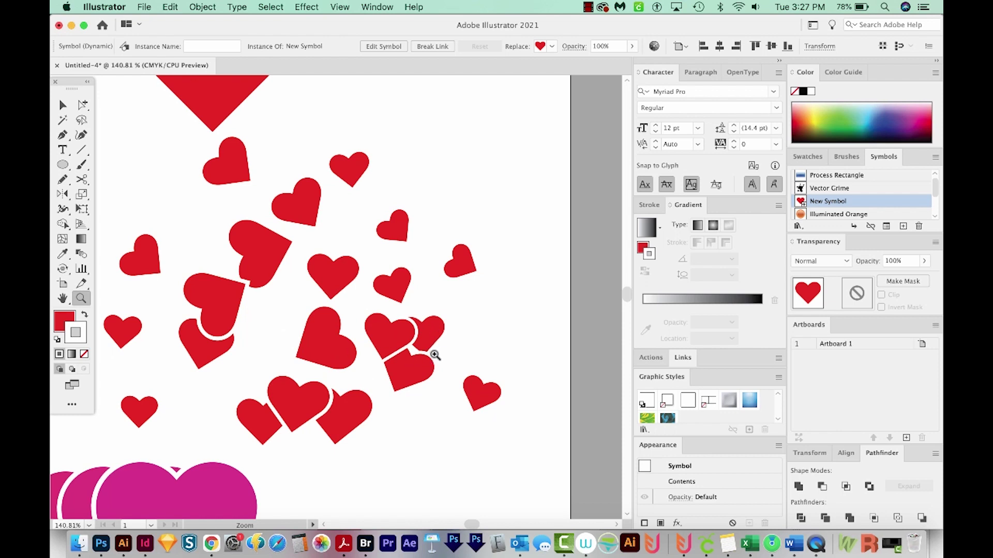
{"action": "key", "text": "ctrl+minus"}
{"action": "key", "text": "ctrl+minus"}
{"action": "key", "text": "ctrl+minus"}
Copy the top-left heart near the artboard bottom, shrink it tiny, and select it.
{"action": "key", "text": "v"}
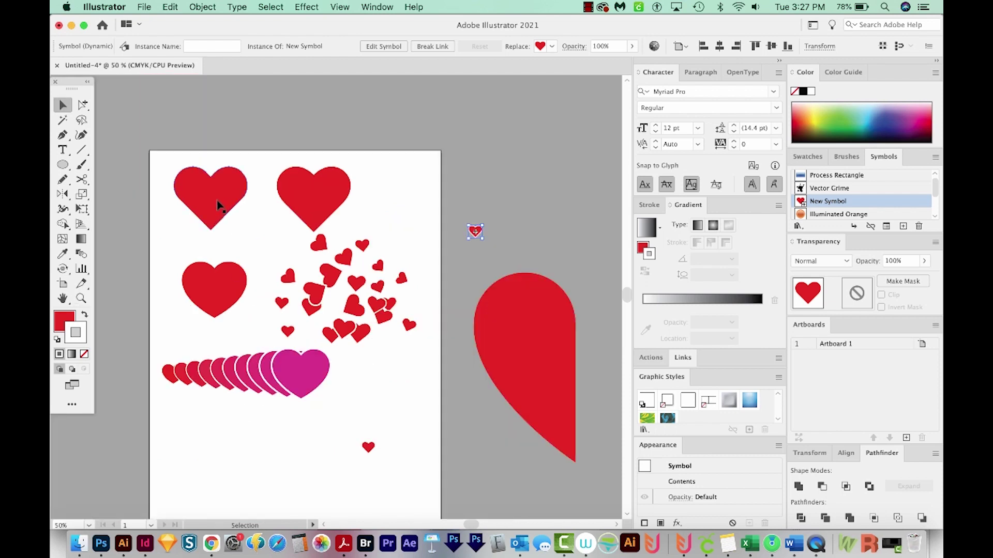
{"action": "left_click_drag", "start_coordinate": [209, 200], "coordinate": [226, 453]}
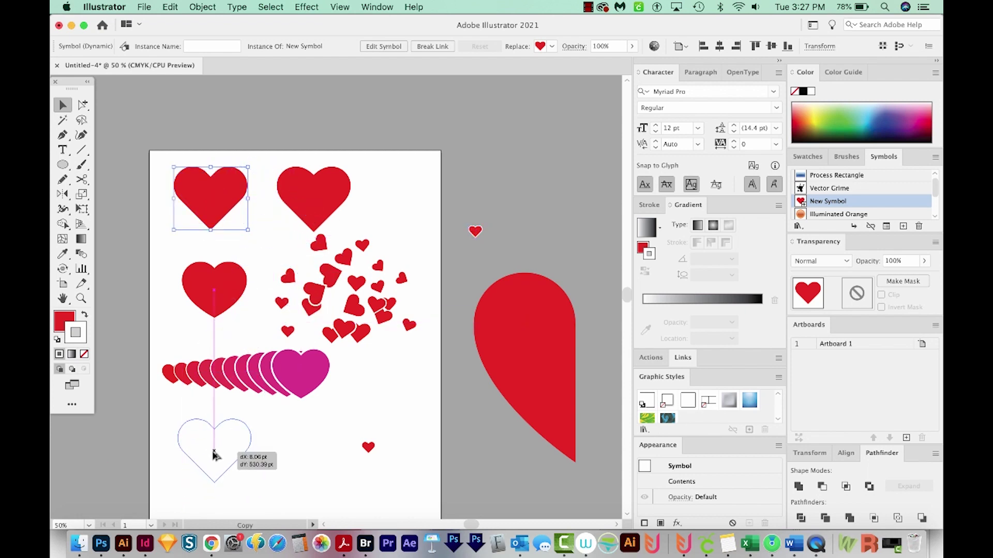
{"action": "left_click_drag", "start_coordinate": [264, 416], "coordinate": [248, 441]}
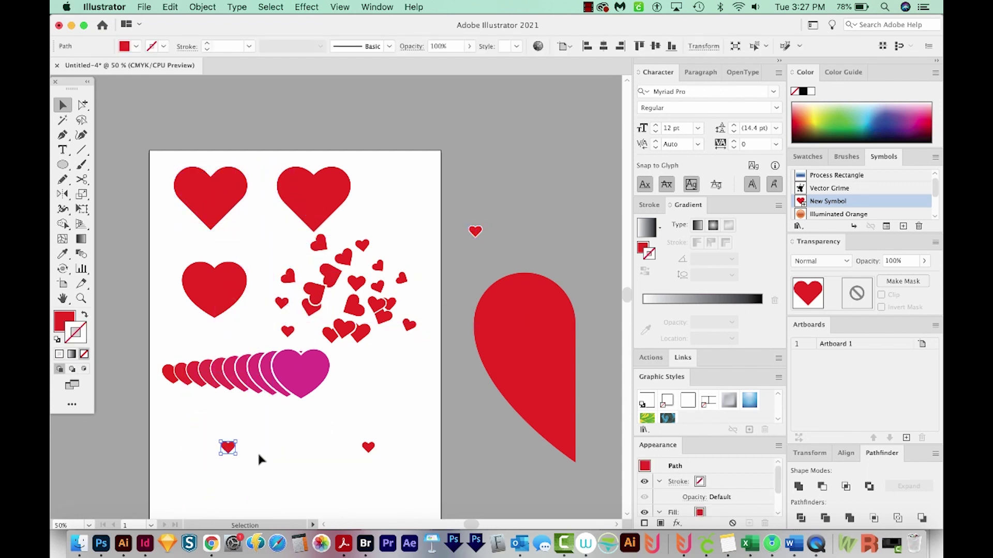
{"action": "left_click", "coordinate": [256, 481]}
{"action": "scroll", "coordinate": [254, 465], "scroll_direction": "down", "scroll_amount": 3}
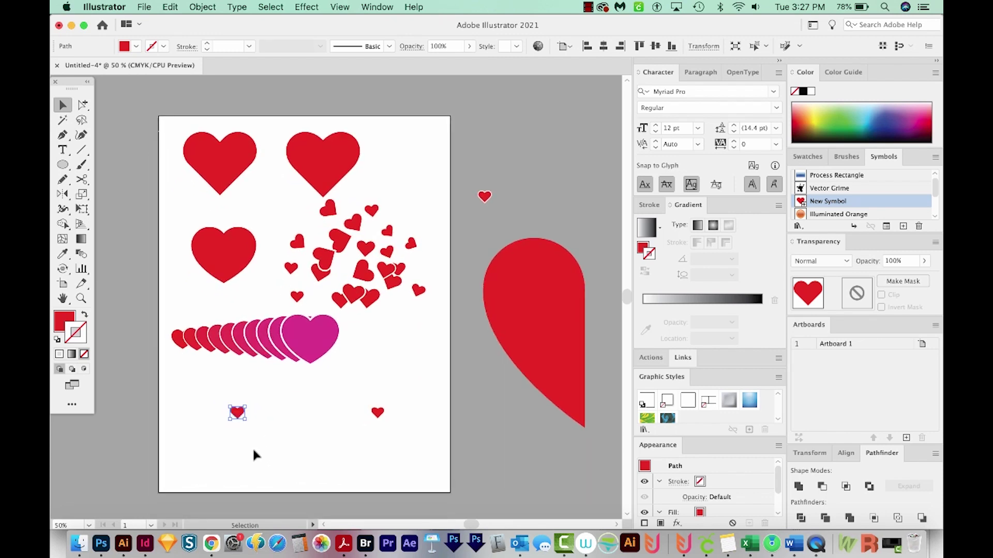
{"action": "left_click", "coordinate": [238, 413]}
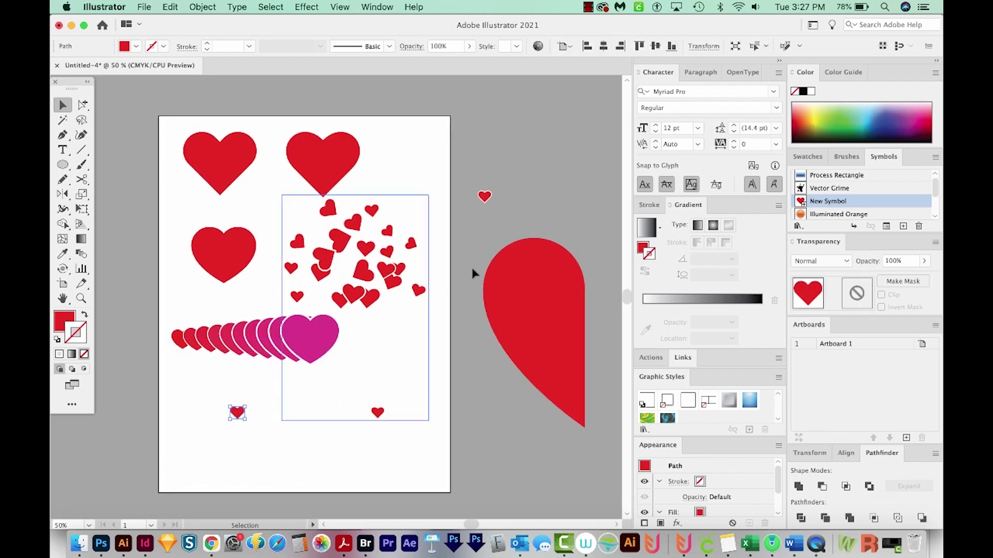
Make the small heart into Pattern Brush 1 with 19% spacing.
{"action": "left_click", "coordinate": [845, 157]}
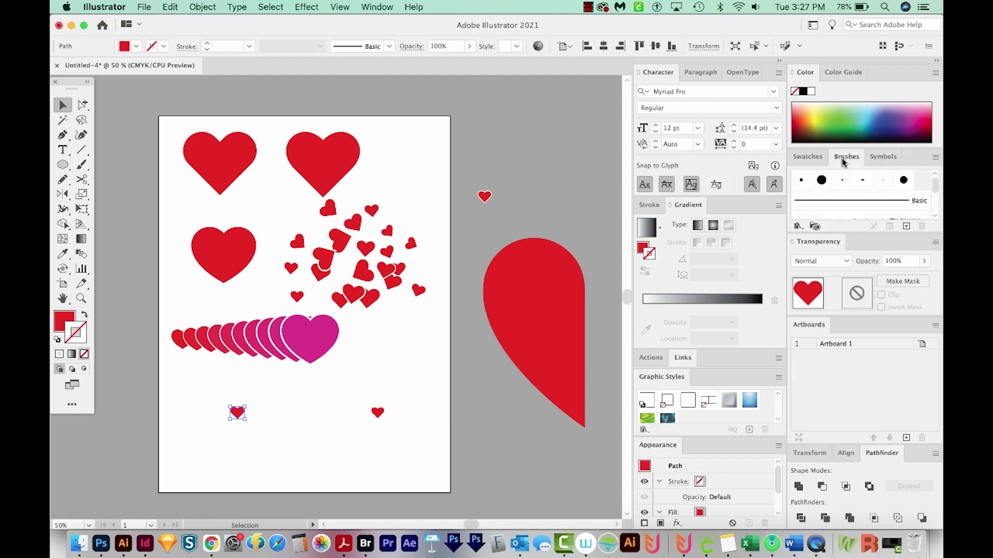
{"action": "mouse_move", "coordinate": [238, 414]}
{"action": "left_mouse_down"}
{"action": "mouse_move", "coordinate": [934, 185]}
{"action": "mouse_move", "coordinate": [926, 189]}
{"action": "left_mouse_up"}
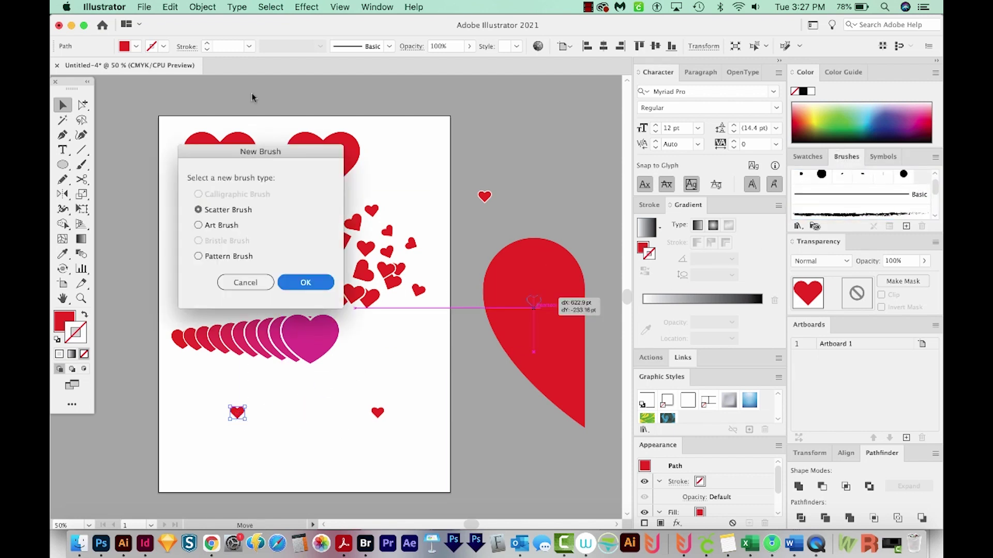
{"action": "left_click_drag", "start_coordinate": [251, 156], "coordinate": [370, 131]}
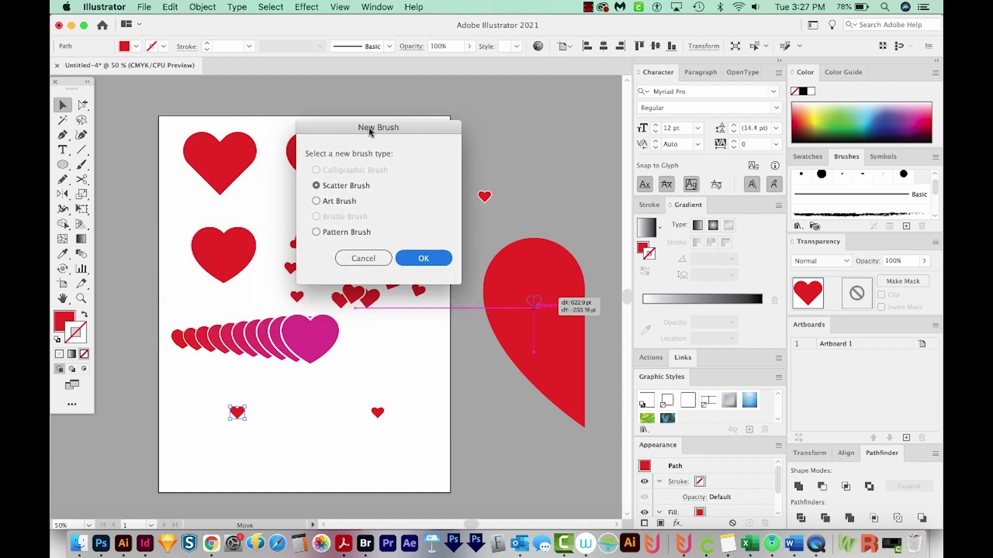
{"action": "left_click", "coordinate": [316, 233]}
{"action": "left_click", "coordinate": [428, 263]}
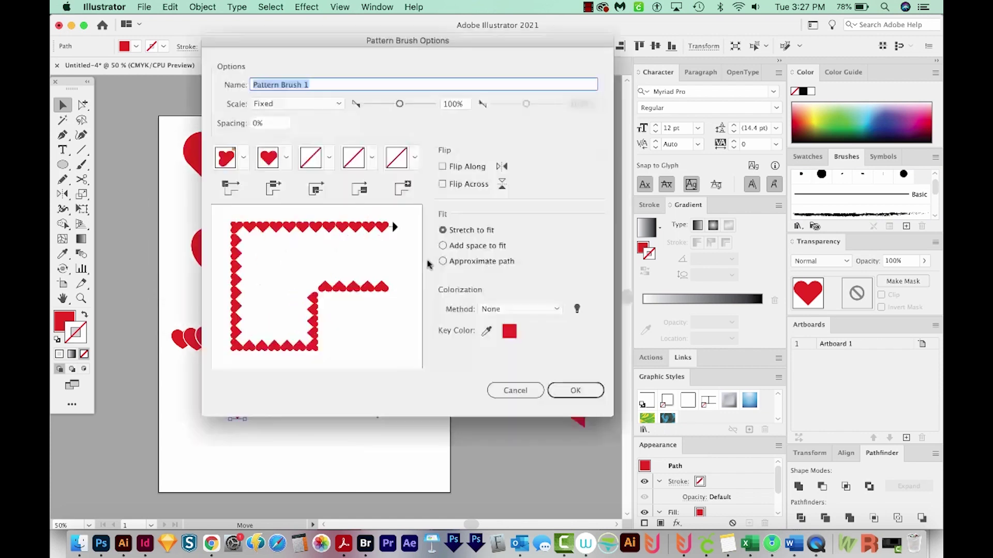
{"action": "left_click", "coordinate": [252, 126]}
{"action": "key", "text": "Up"}
{"action": "key", "text": "Up"}
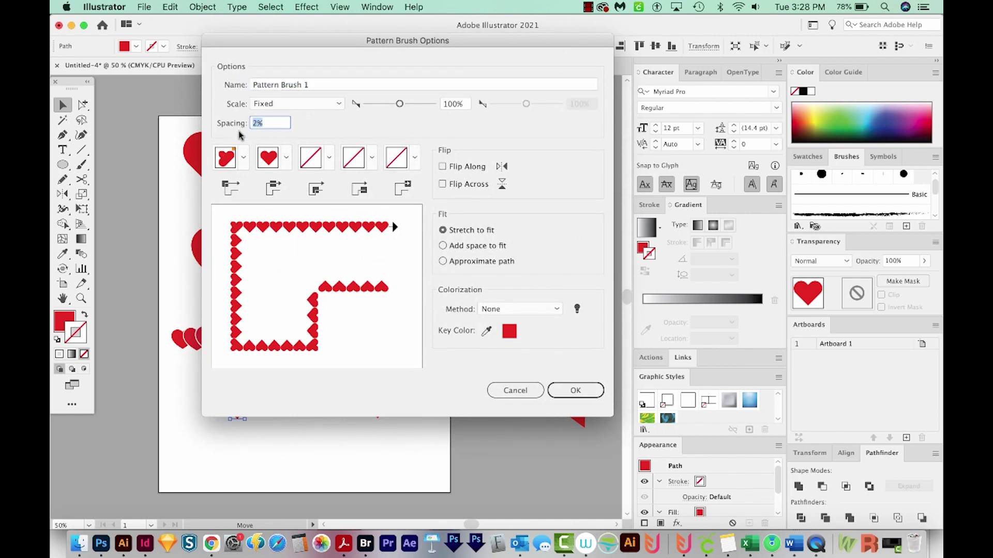
{"action": "key", "text": "Up"}
{"action": "key", "text": "Up"}
{"action": "key", "text": "Up"}
{"action": "key", "text": "Up"}
{"action": "key", "text": "Up"}
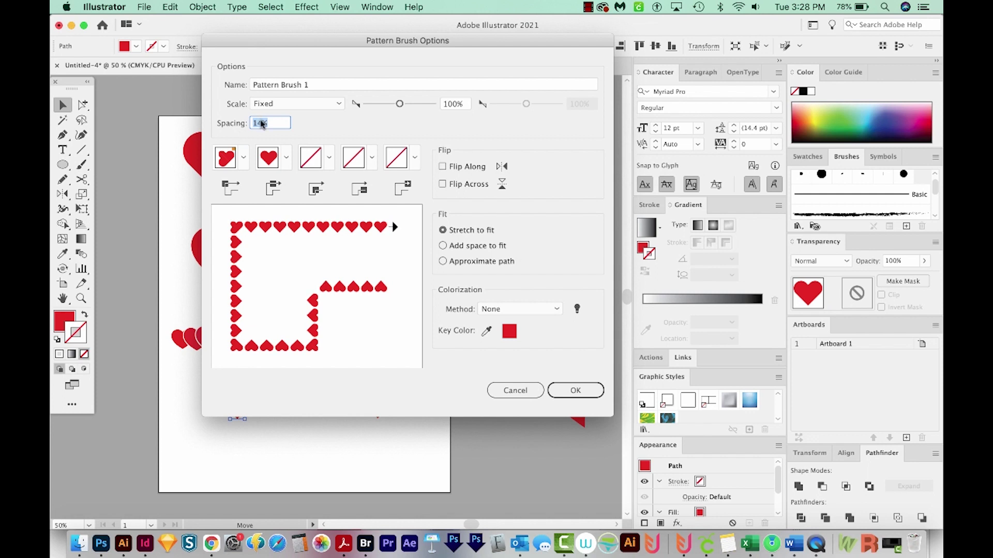
{"action": "key", "text": "Up"}
{"action": "key", "text": "Up"}
{"action": "key", "text": "Up"}
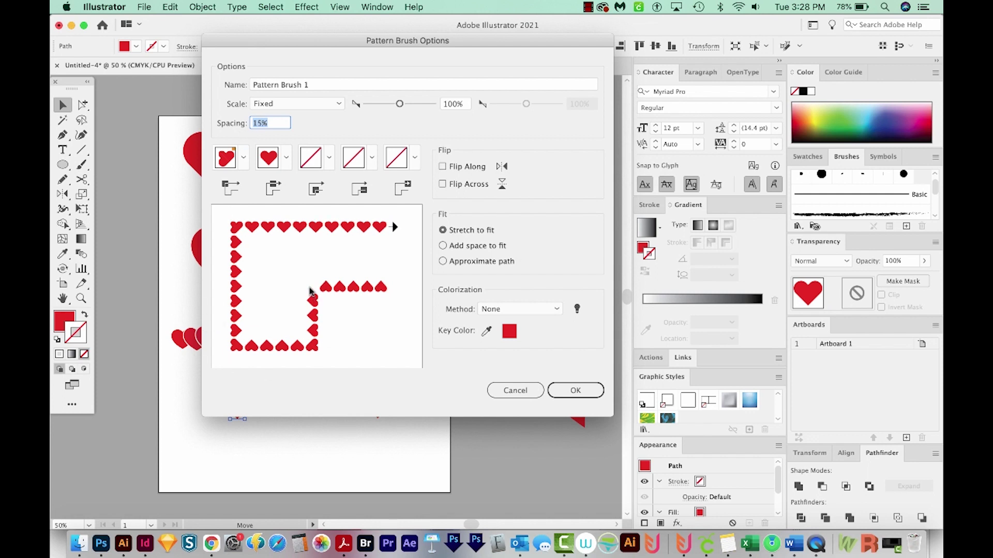
{"action": "key", "text": "Up"}
{"action": "key", "text": "Up"}
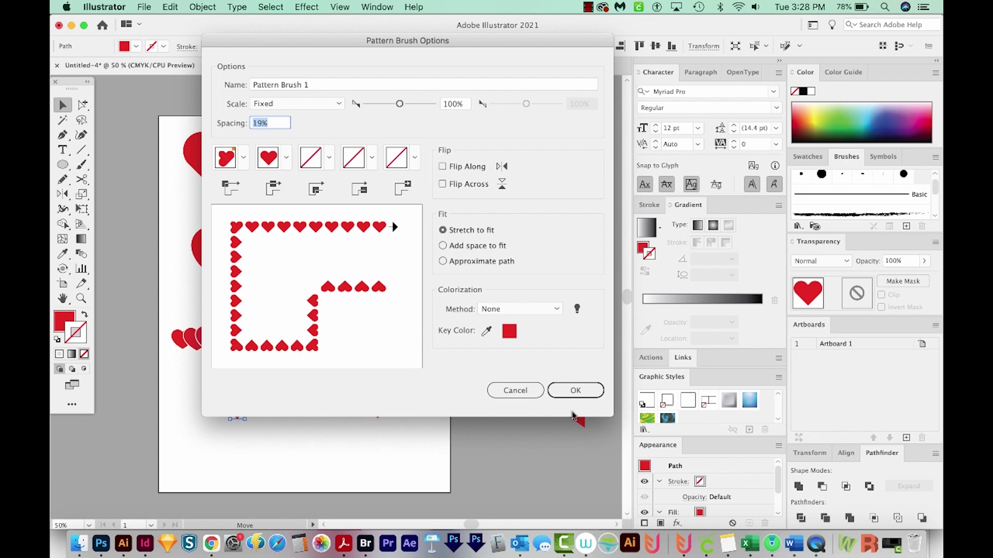
{"action": "left_click", "coordinate": [576, 391]}
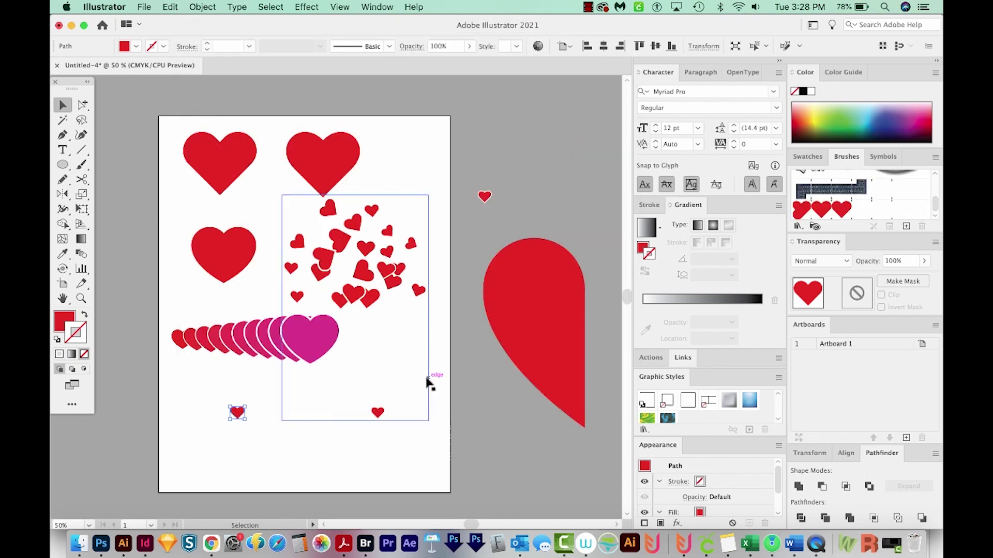
{"action": "key", "text": "l"}
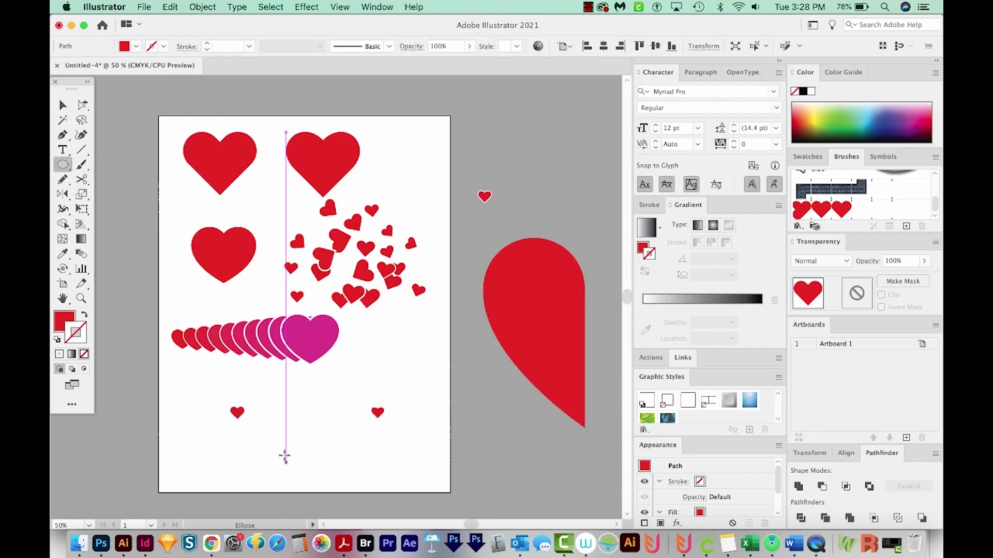
Draw a circle with no fill, outlined with Pattern Brush 1 hearts.
{"action": "left_click_drag", "start_coordinate": [273, 376], "coordinate": [387, 489]}
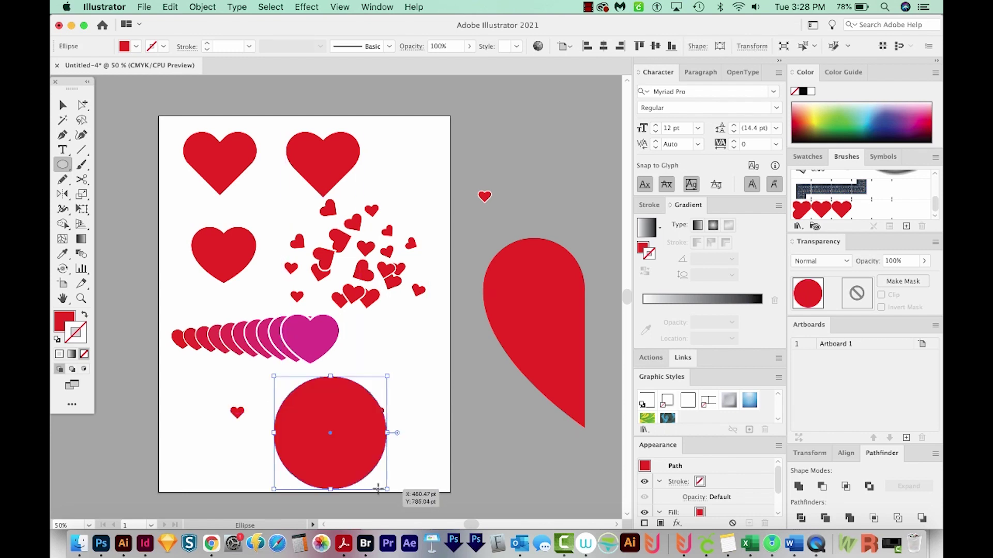
{"action": "left_click", "coordinate": [840, 208]}
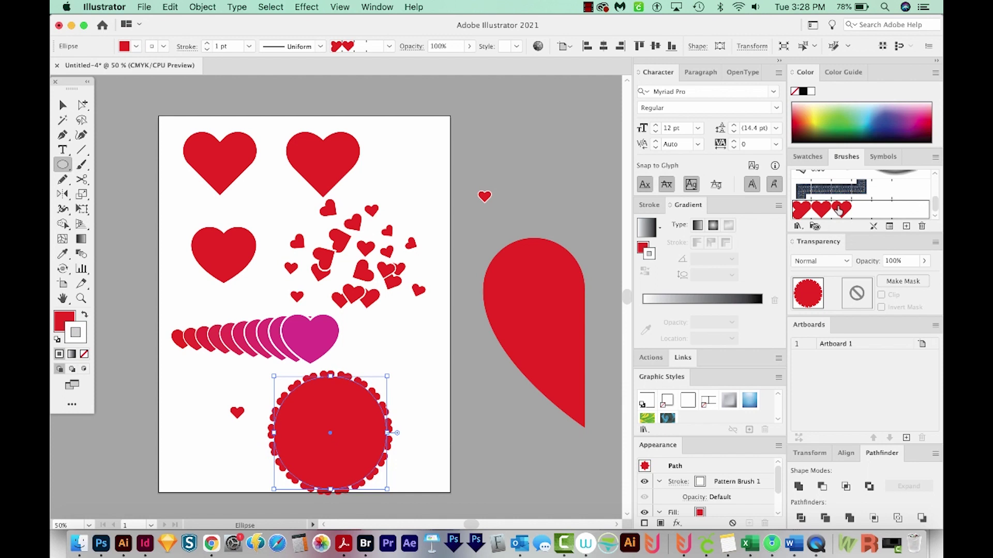
{"action": "left_click", "coordinate": [66, 320]}
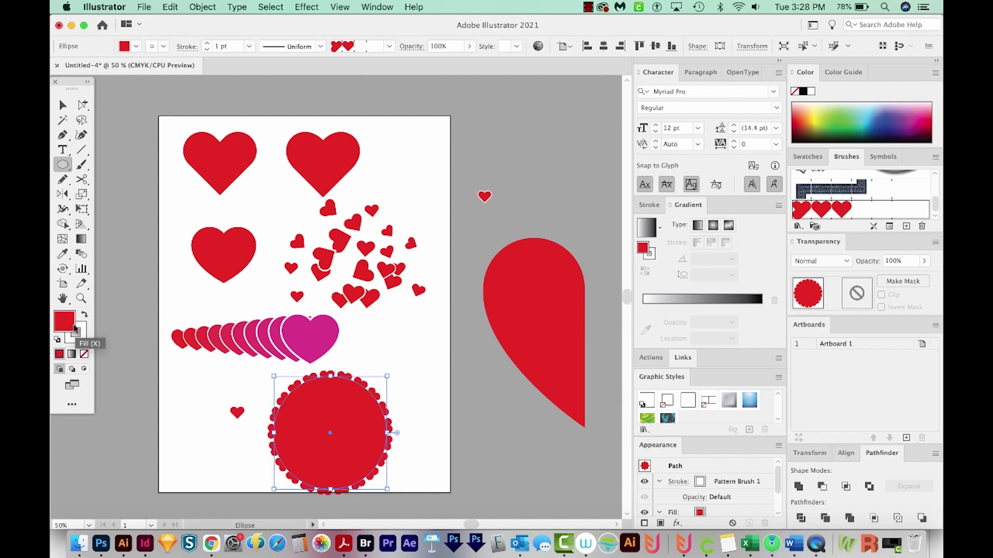
{"action": "left_click", "coordinate": [85, 354]}
{"action": "key", "text": "z"}
{"action": "left_click_drag", "start_coordinate": [274, 485], "coordinate": [475, 164]}
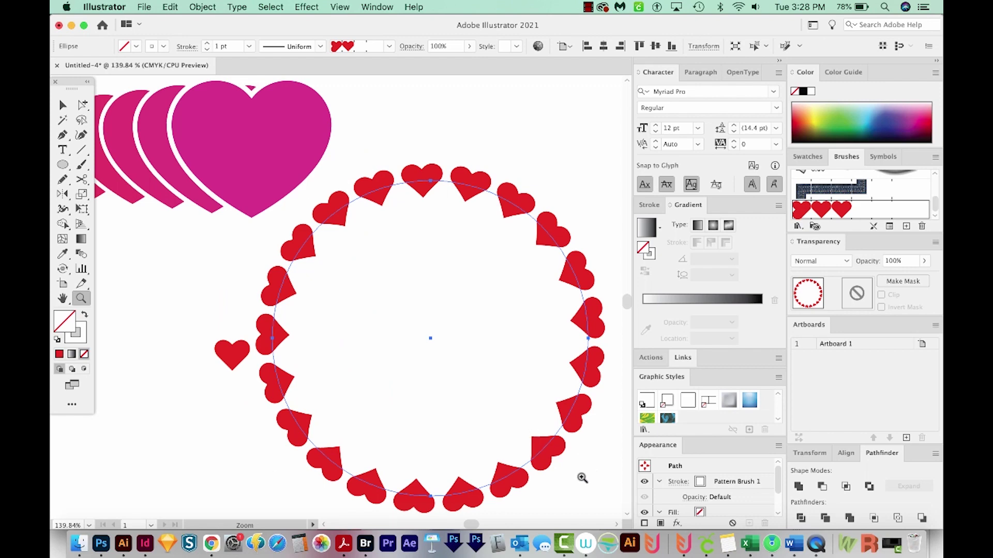
{"action": "key", "text": "ctrl+minus"}
{"action": "key", "text": "ctrl+minus"}
{"action": "key", "text": "ctrl+minus"}
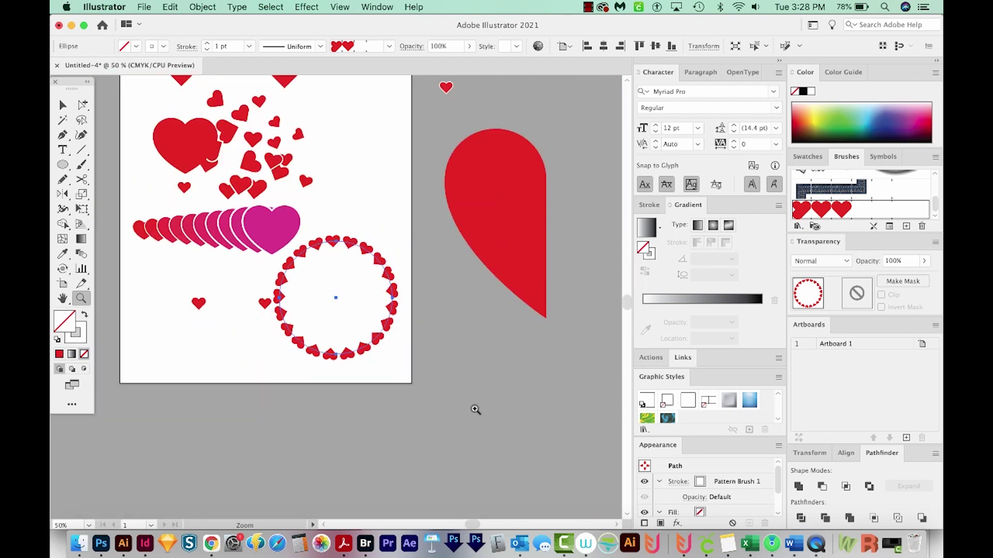
Paint a wavy Paintbrush stroke of hearts below the blend.
{"action": "key", "text": "b"}
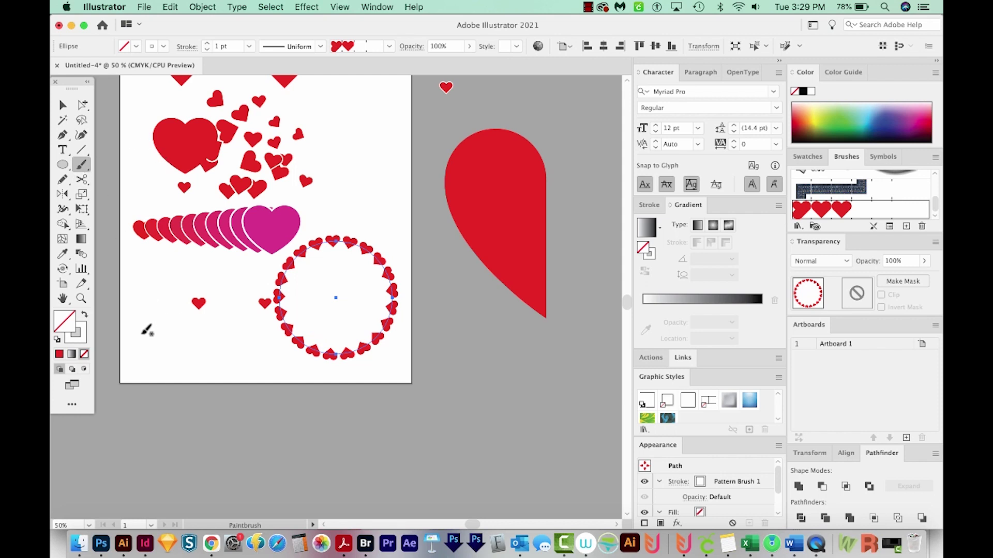
{"action": "left_click_drag", "start_coordinate": [158, 339], "coordinate": [261, 335]}
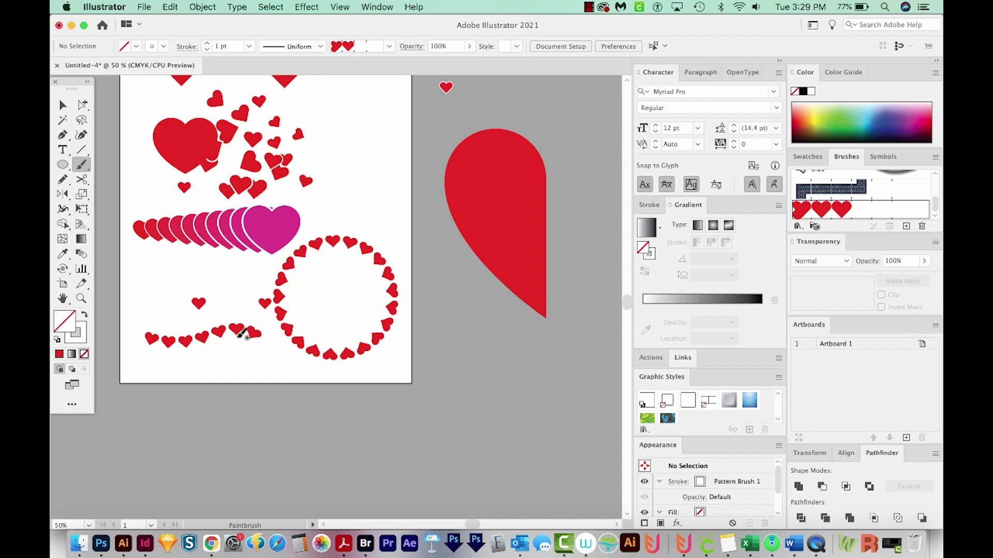
{"action": "key", "text": "space"}
{"action": "left_click_drag", "start_coordinate": [243, 360], "coordinate": [297, 377]}
{"action": "key", "text": "super+space"}
{"action": "left_click_drag", "start_coordinate": [367, 288], "coordinate": [207, 392]}
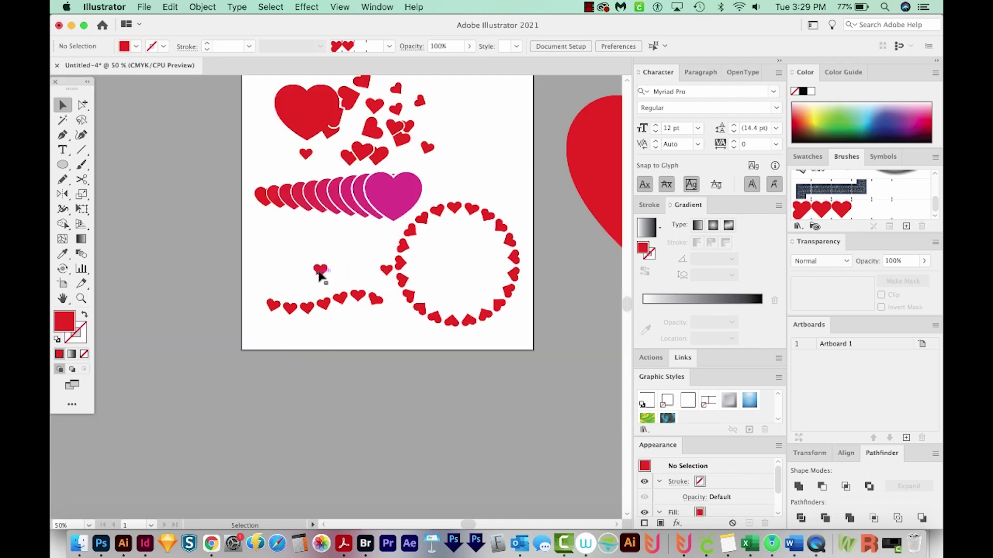
Make the small heart into Scatter Brush 1 and apply it to a new pencil curve.
{"action": "left_click_drag", "start_coordinate": [321, 274], "coordinate": [806, 199]}
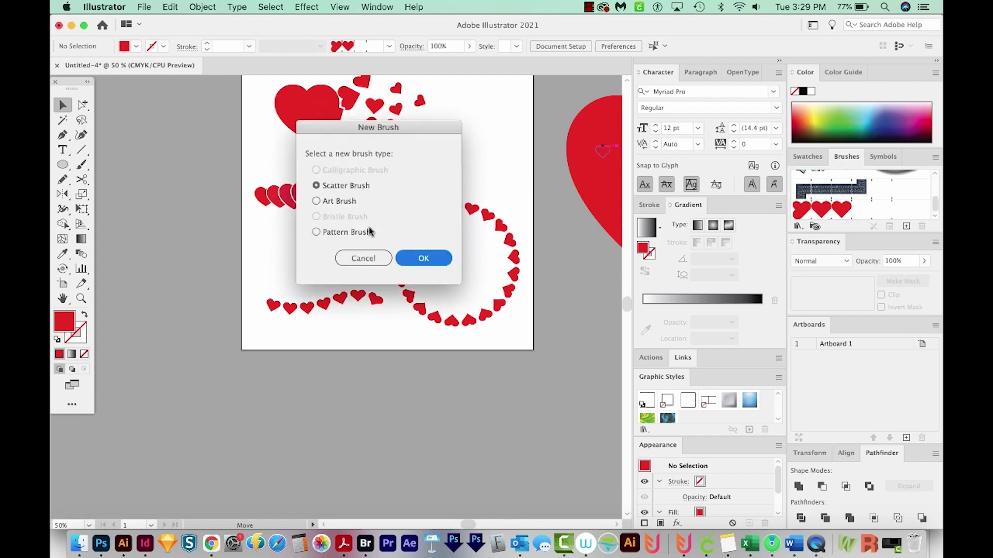
{"action": "left_click", "coordinate": [423, 259]}
{"action": "left_click", "coordinate": [408, 357]}
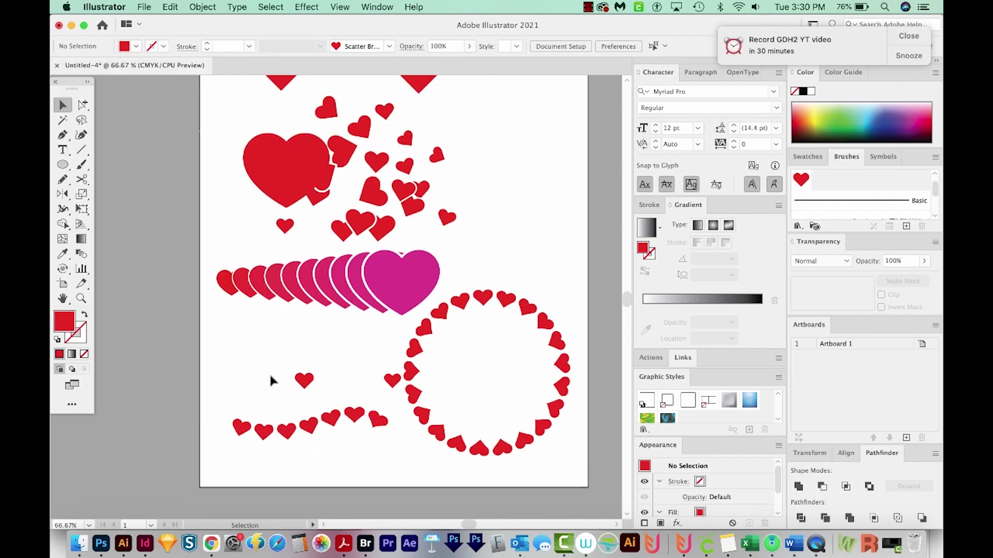
{"action": "key", "text": "n"}
{"action": "mouse_move", "coordinate": [222, 350]}
{"action": "left_mouse_down"}
{"action": "mouse_move", "coordinate": [368, 344]}
{"action": "mouse_move", "coordinate": [369, 352]}
{"action": "left_mouse_up"}
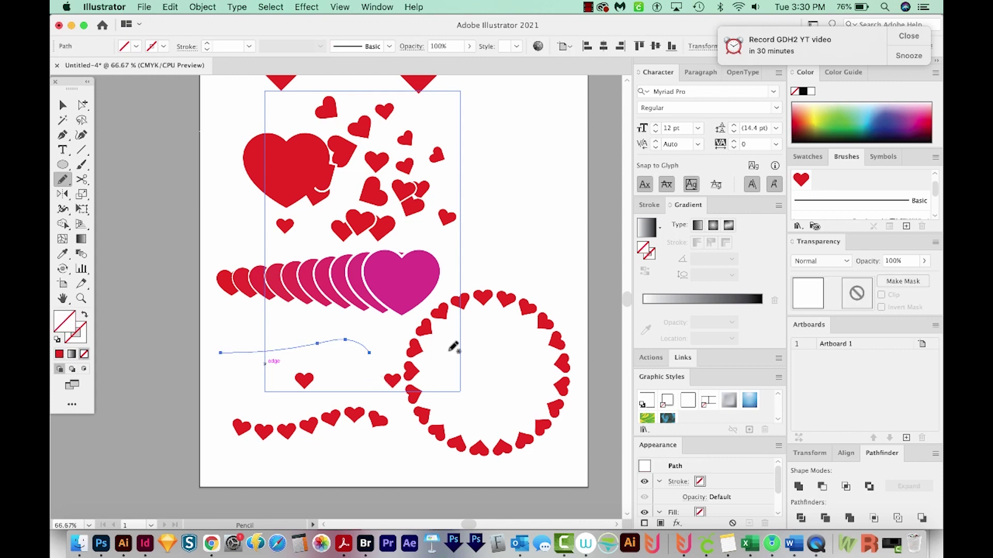
{"action": "left_click", "coordinate": [802, 177]}
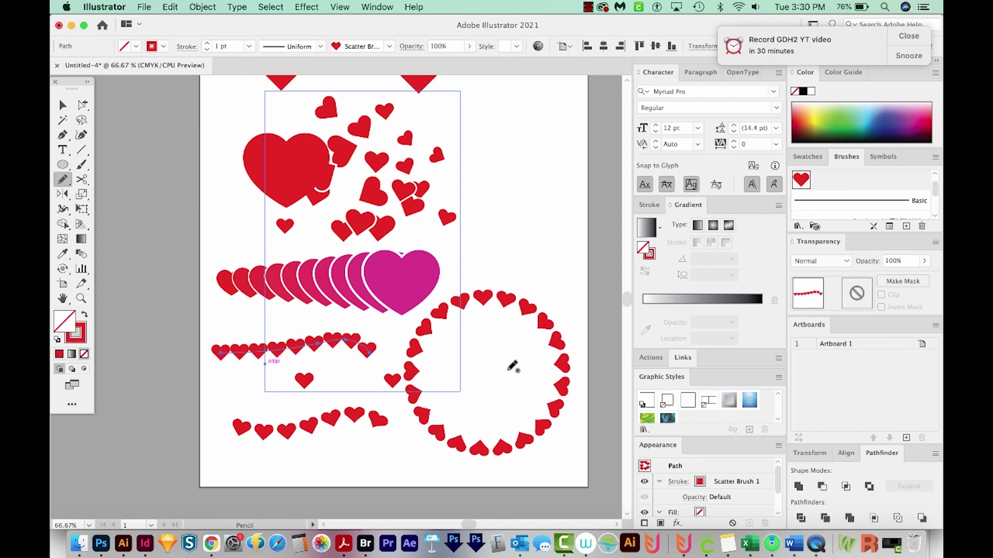
Change Scatter Brush 1's spacing to 120% with live preview on.
{"action": "double_click", "coordinate": [800, 181]}
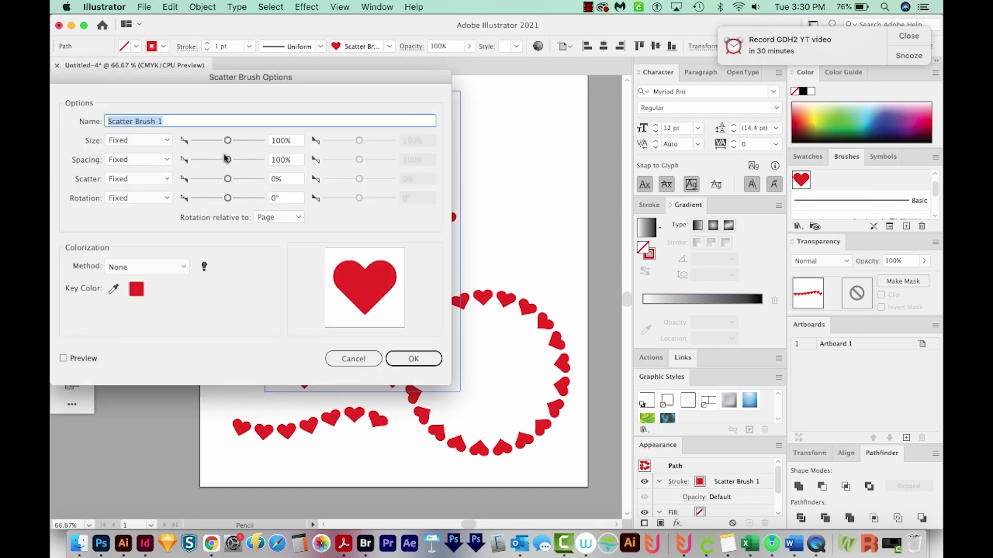
{"action": "left_click_drag", "start_coordinate": [225, 158], "coordinate": [238, 161]}
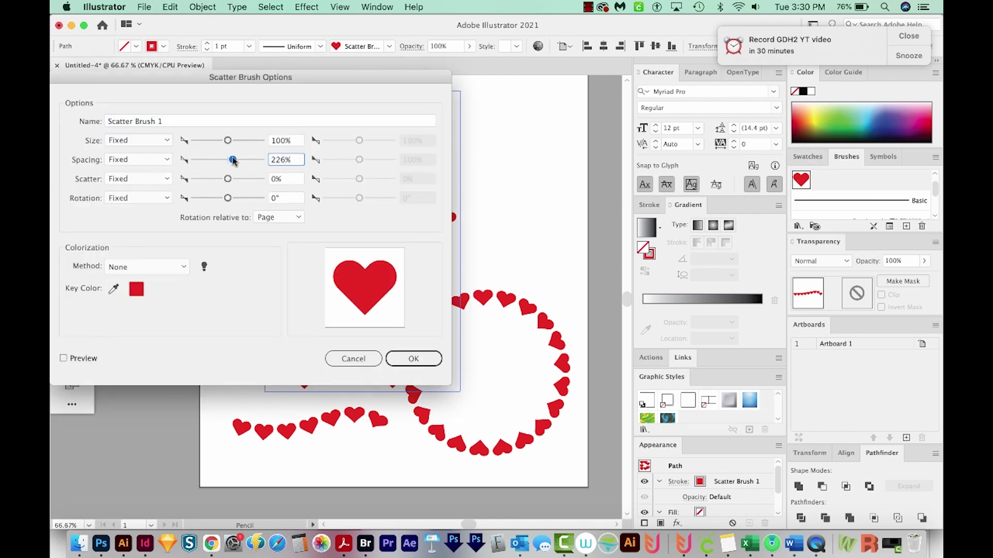
{"action": "left_click", "coordinate": [87, 359]}
{"action": "left_click_drag", "start_coordinate": [164, 79], "coordinate": [555, 109]}
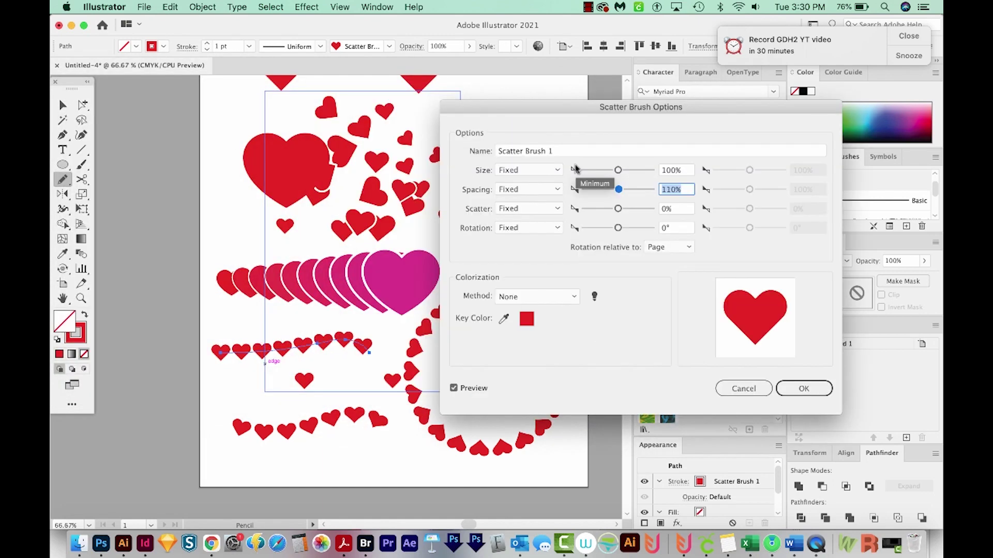
{"action": "left_click_drag", "start_coordinate": [628, 189], "coordinate": [618, 189]}
{"action": "key", "text": "shift+Up"}
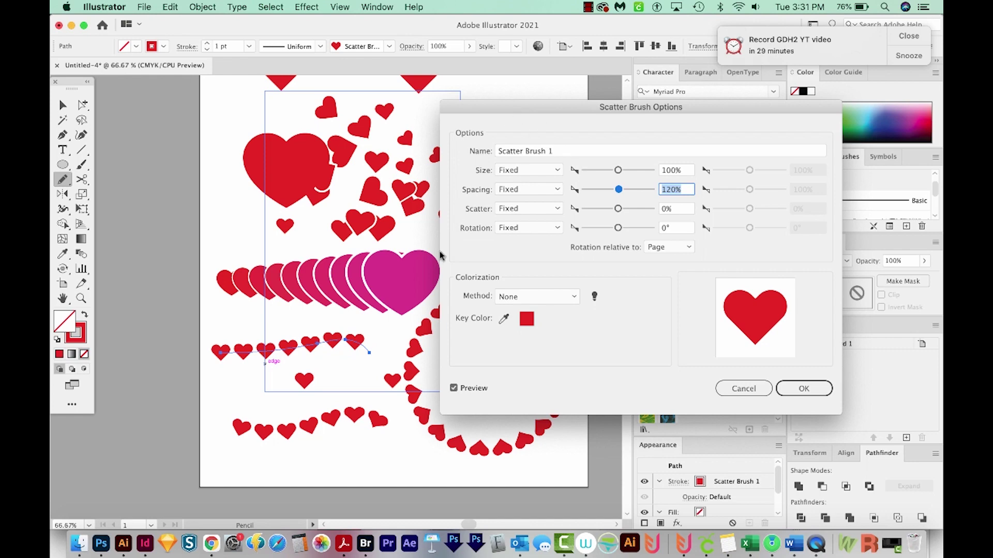
{"action": "left_click", "coordinate": [817, 396]}
{"action": "key", "text": "super+minus"}
{"action": "key", "text": "super+minus"}
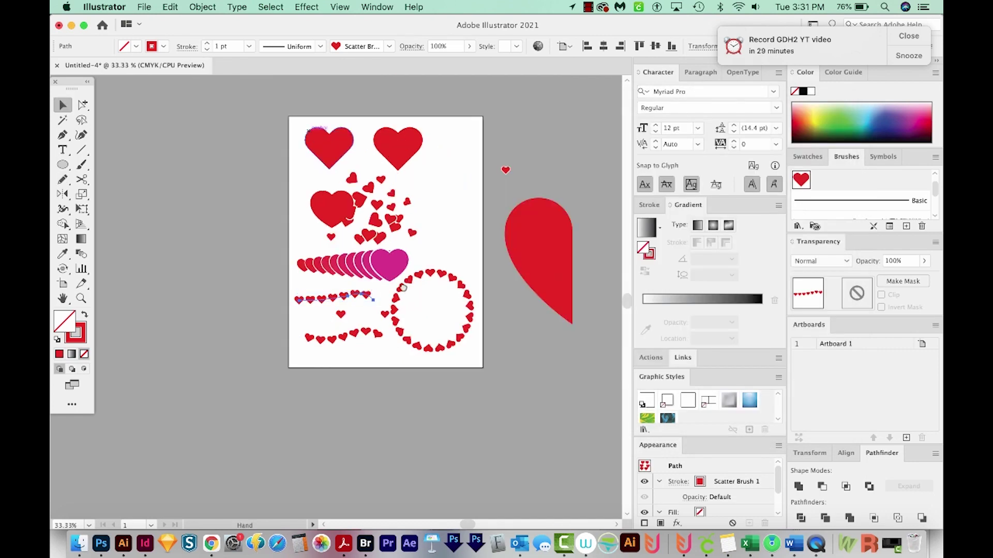
Enlarge the top-right heart and move it up and to the right.
{"action": "left_click_drag", "start_coordinate": [438, 369], "coordinate": [357, 446]}
{"action": "left_click", "coordinate": [321, 229]}
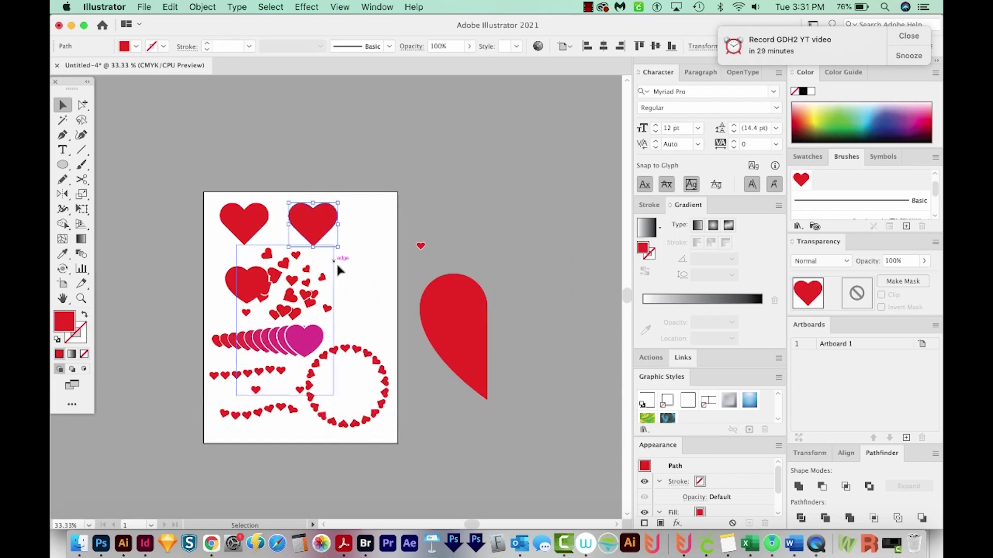
{"action": "left_click_drag", "start_coordinate": [337, 247], "coordinate": [398, 298]}
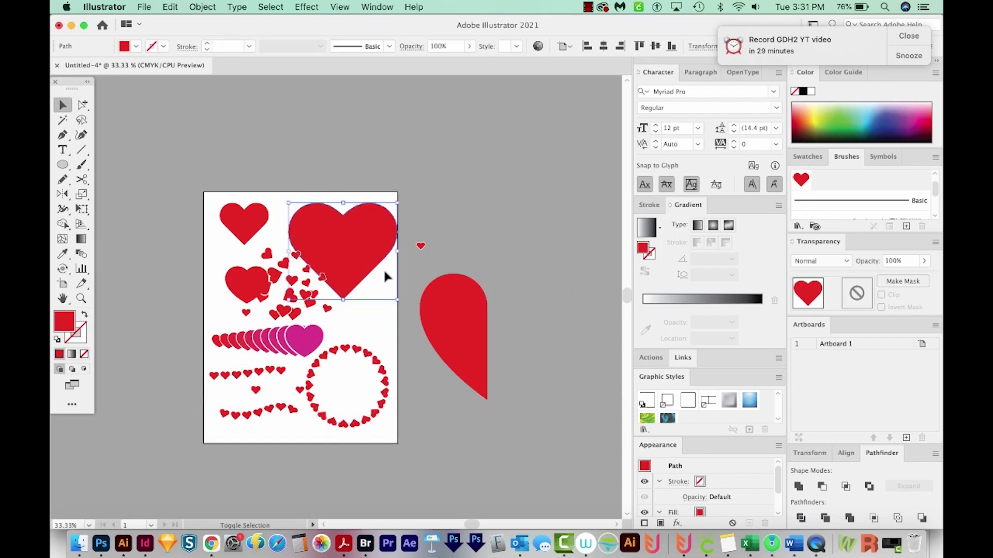
{"action": "left_click_drag", "start_coordinate": [368, 260], "coordinate": [385, 235]}
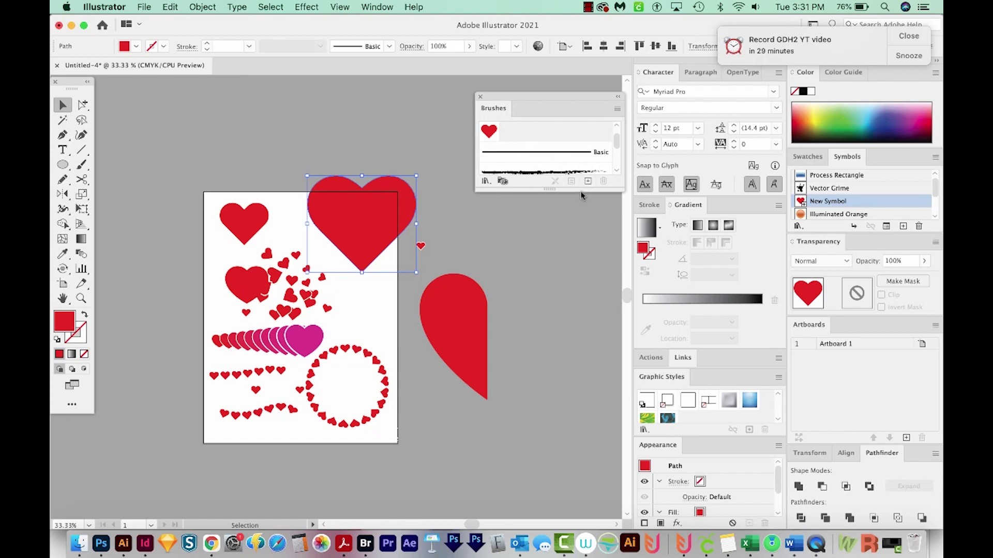
Give the big heart no fill and trace its outline with Scatter Brush 1 instead of Pattern Brush 1.
{"action": "left_click_drag", "start_coordinate": [583, 192], "coordinate": [582, 388]}
{"action": "left_click", "coordinate": [509, 280]}
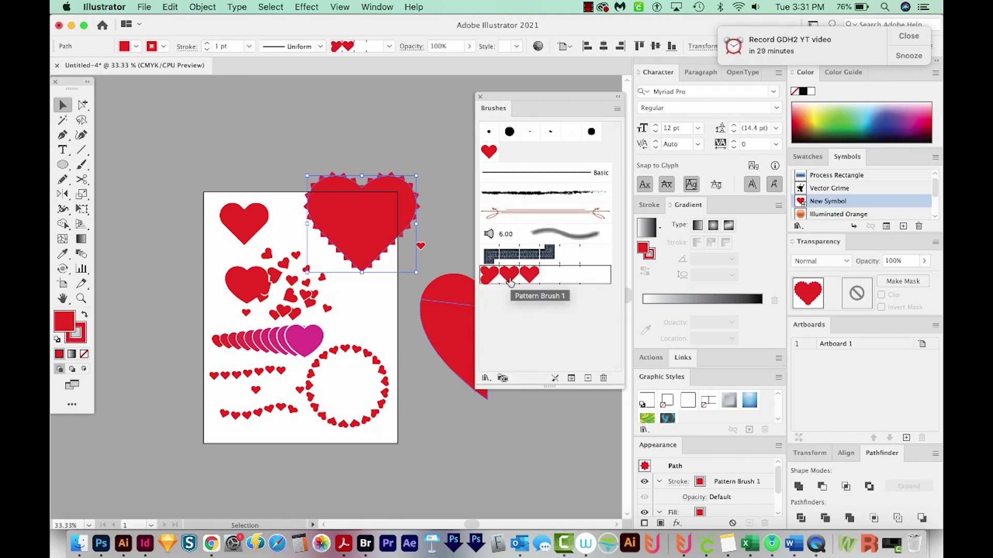
{"action": "key", "text": "slash"}
{"action": "key", "text": "z"}
{"action": "left_click_drag", "start_coordinate": [370, 311], "coordinate": [276, 184]}
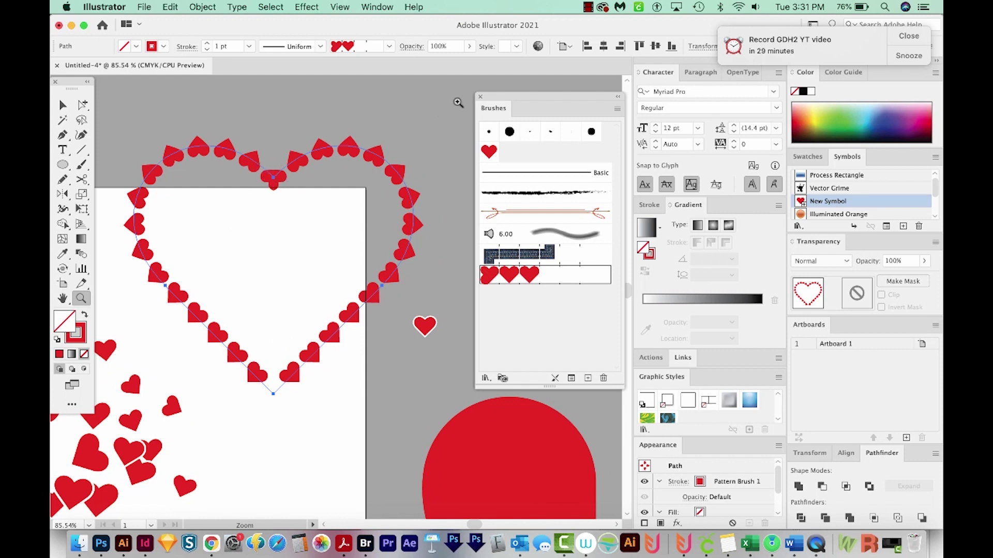
{"action": "left_click", "coordinate": [489, 155]}
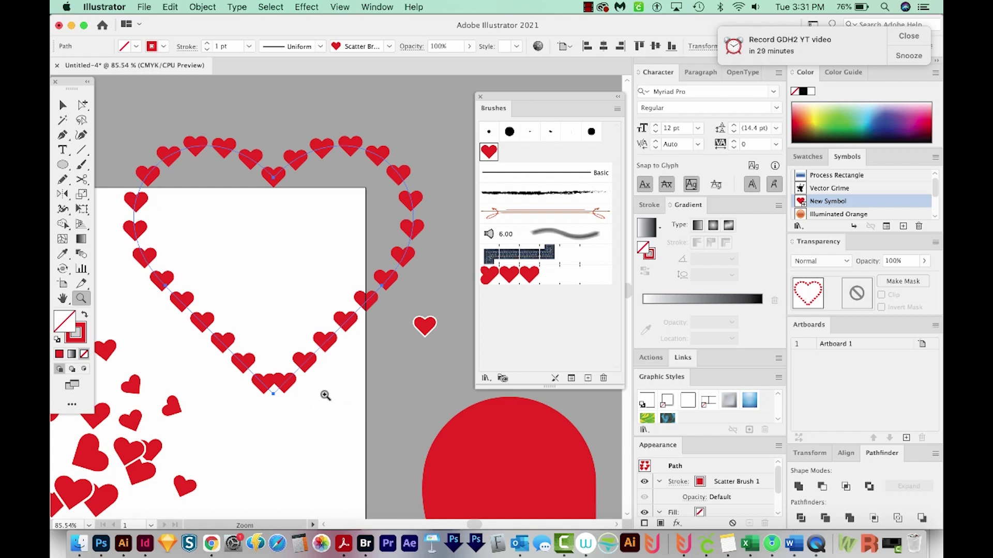
{"action": "left_click", "coordinate": [471, 406], "text": "alt"}
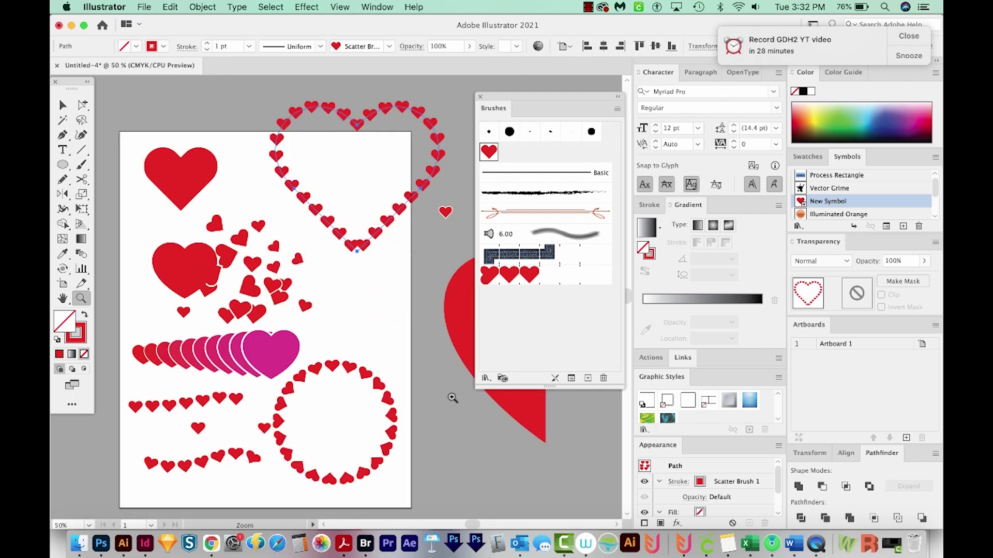